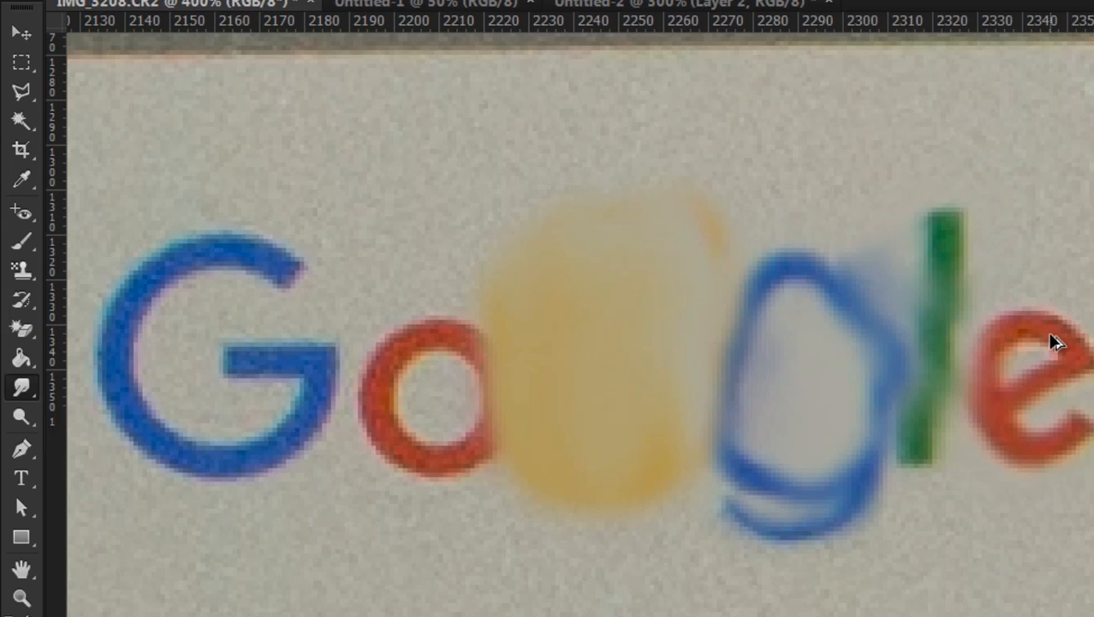
Undo the recent smudge strokes on the letters g, l and e and the latest ones on the yellow o of the Google logo
{"action": "key", "text": "ctrl+alt+z"}
{"action": "key", "text": "ctrl+alt+z"}
{"action": "key", "text": "ctrl+alt+z"}
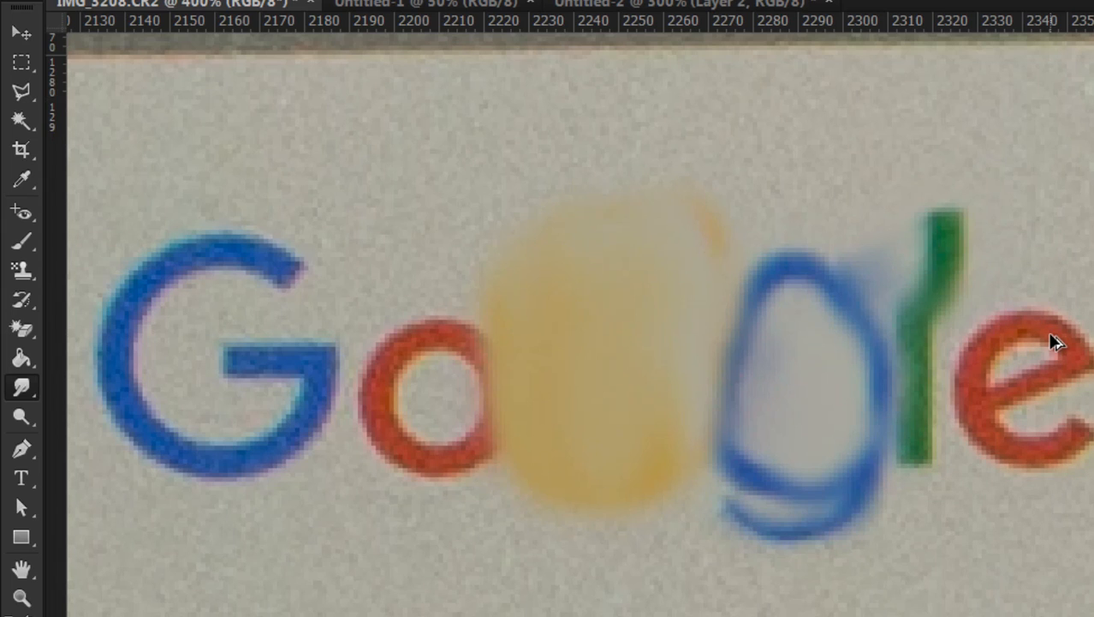
{"action": "key", "text": "ctrl+alt+z"}
{"action": "key", "text": "ctrl+alt+z"}
{"action": "key", "text": "ctrl+alt+z"}
{"action": "key", "text": "ctrl+alt+z"}
{"action": "key", "text": "ctrl+alt+z"}
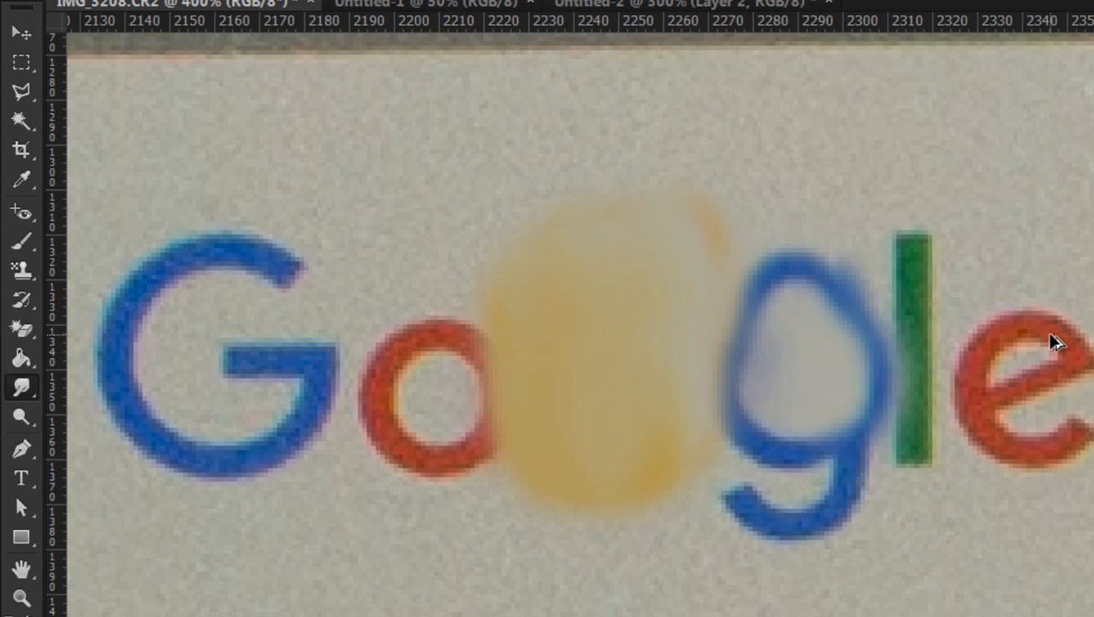
{"action": "key", "text": "ctrl+alt+z"}
{"action": "key", "text": "ctrl+alt+z"}
{"action": "key", "text": "ctrl+alt+z"}
{"action": "key", "text": "ctrl+alt+z"}
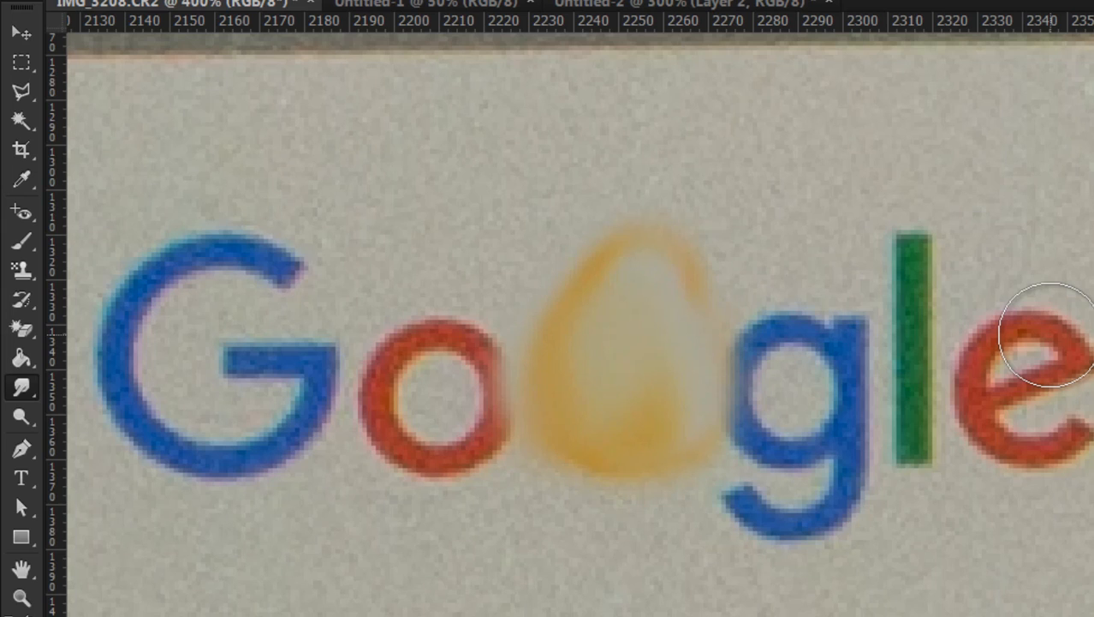
Lighten a small oval spot on the blank area above the words "me a" with the Dodge tool
{"action": "right_click", "coordinate": [23, 392]}
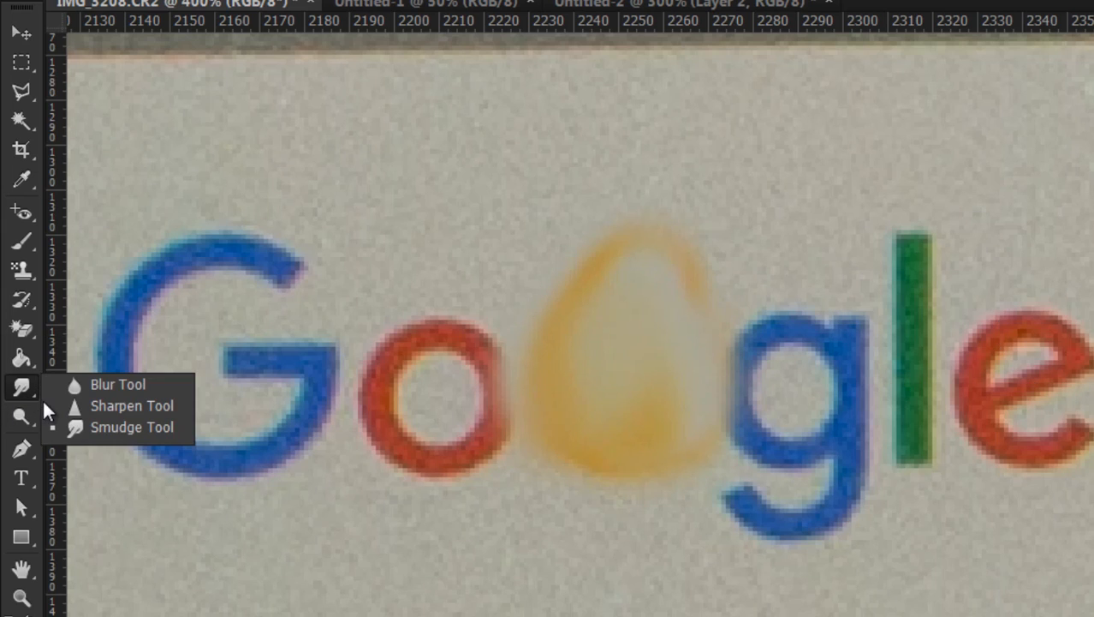
{"action": "right_click", "coordinate": [17, 411]}
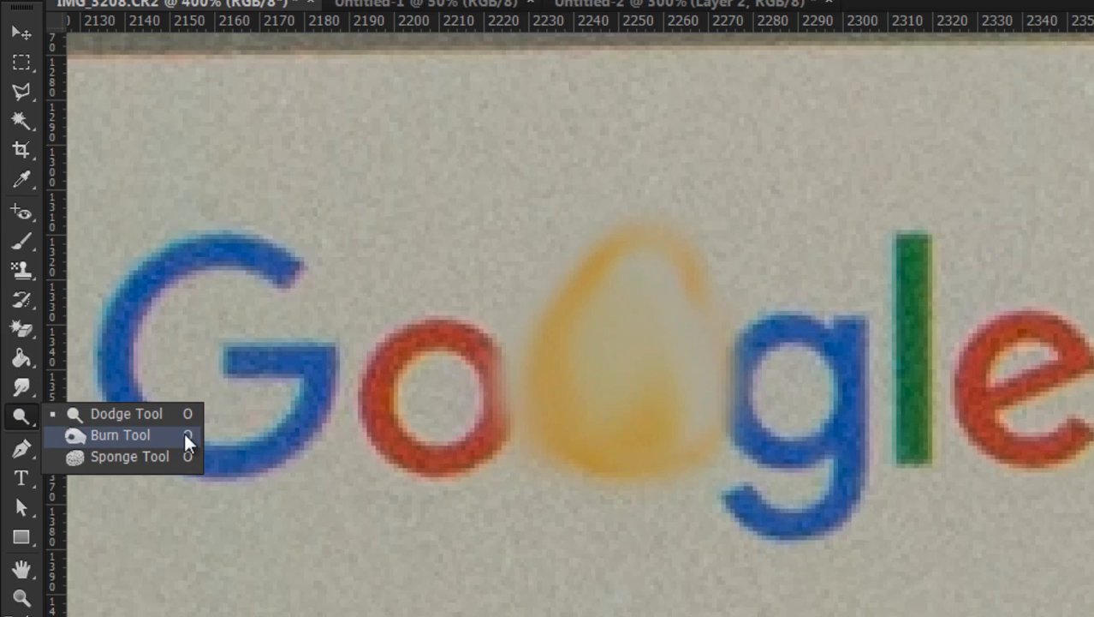
{"action": "left_click", "coordinate": [130, 415]}
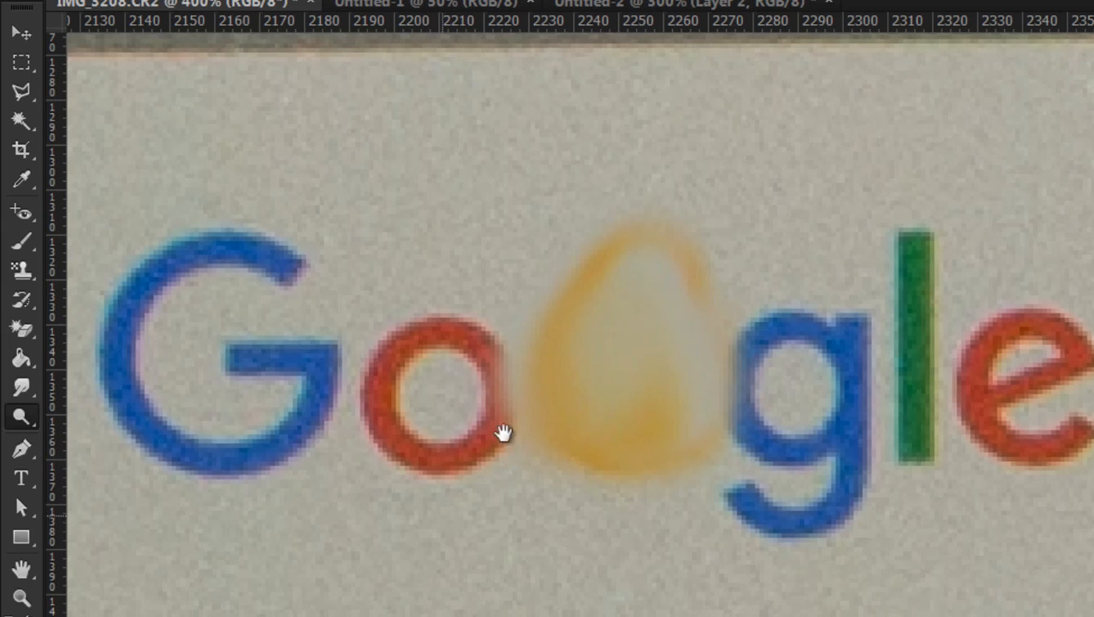
{"action": "scroll", "coordinate": [501, 432], "scroll_direction": "down", "scroll_amount": 8}
{"action": "scroll", "coordinate": [600, 428], "scroll_direction": "left", "scroll_amount": 2}
{"action": "key", "text": "ctrl+r"}
{"action": "scroll", "coordinate": [644, 441], "scroll_direction": "down", "scroll_amount": 2}
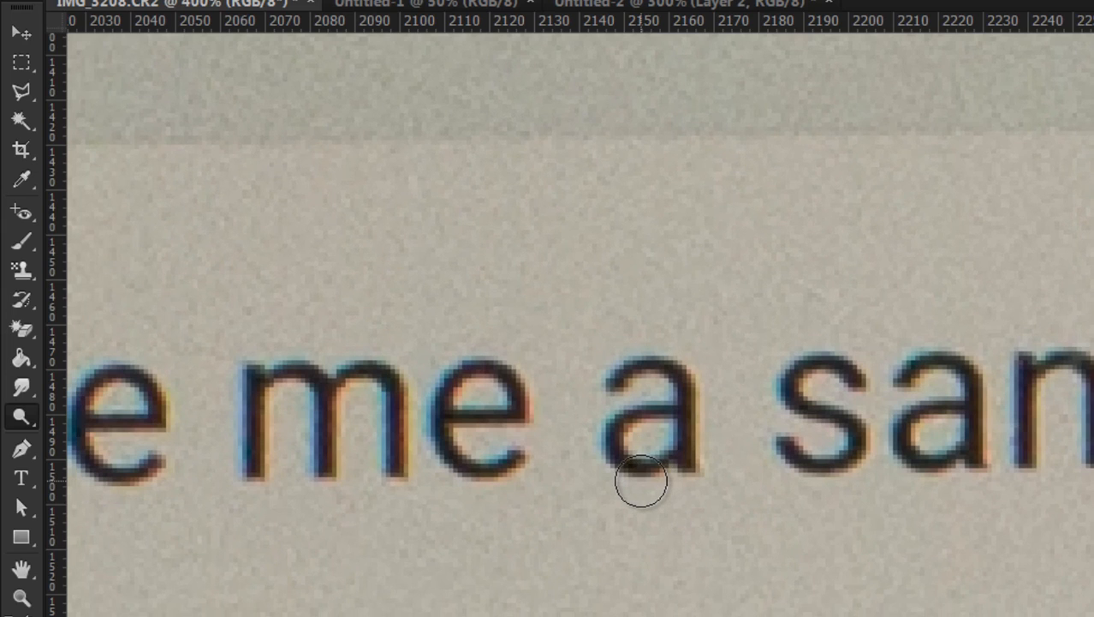
{"action": "mouse_move", "coordinate": [589, 265]}
{"action": "left_mouse_down"}
{"action": "mouse_move", "coordinate": [625, 264]}
{"action": "mouse_move", "coordinate": [591, 267]}
{"action": "left_mouse_up"}
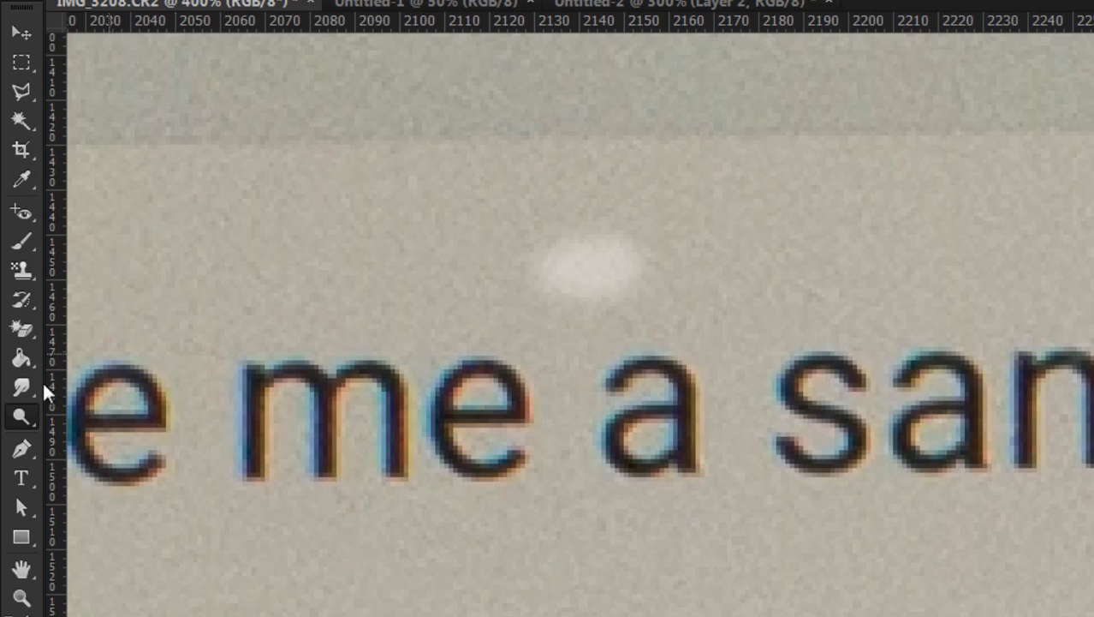
{"action": "left_click", "coordinate": [21, 416]}
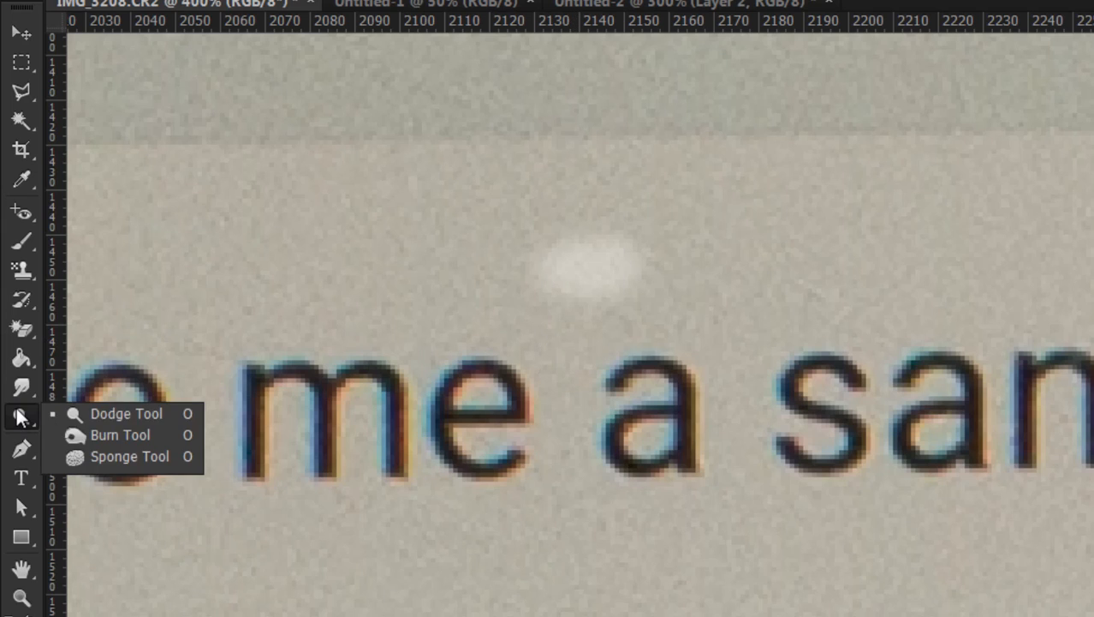
{"action": "left_click", "coordinate": [93, 414]}
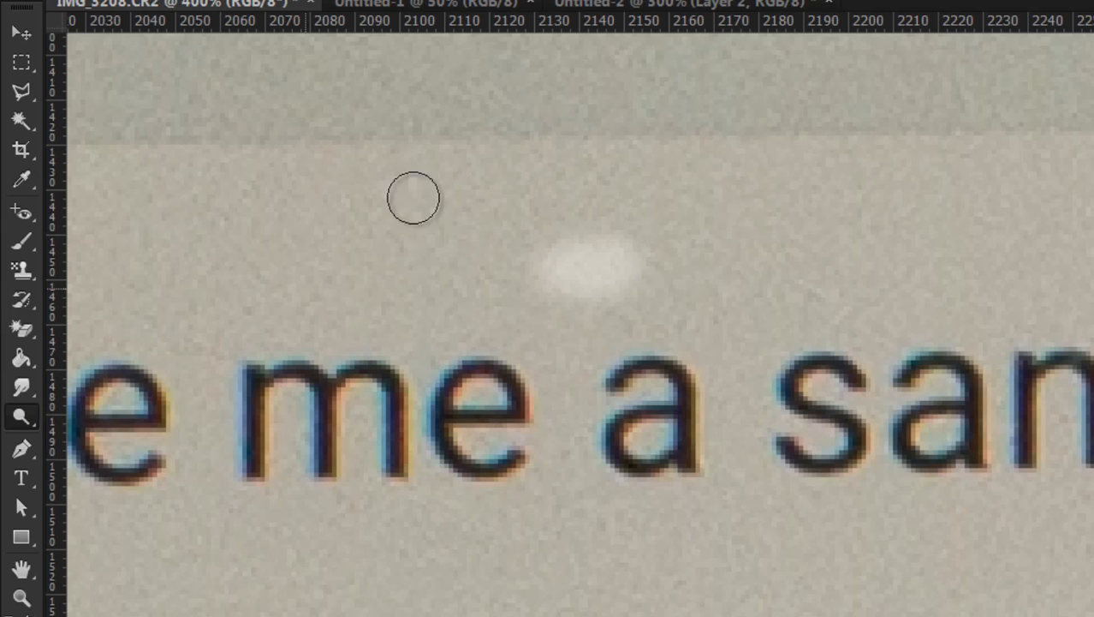
In the Untitled-2 document, whiten the two yellow teeth left of the front teeth with the Dodge tool, using Midtones at 68% exposure
{"action": "left_click", "coordinate": [608, 5]}
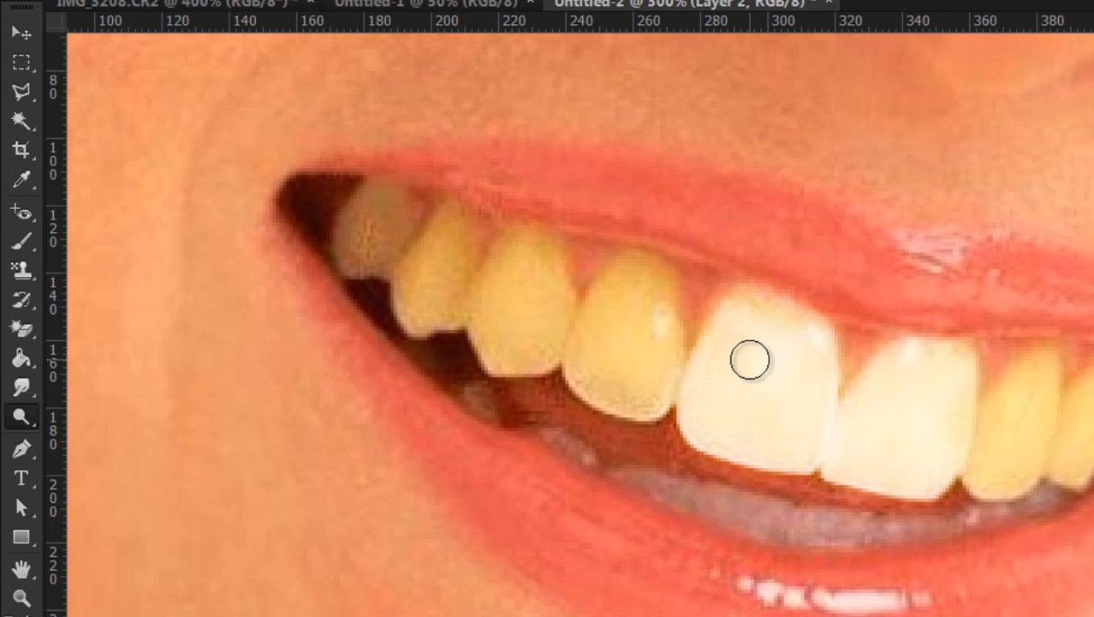
{"action": "mouse_move", "coordinate": [828, 352]}
{"action": "left_mouse_down"}
{"action": "mouse_move", "coordinate": [591, 291]}
{"action": "mouse_move", "coordinate": [630, 313]}
{"action": "left_mouse_up"}
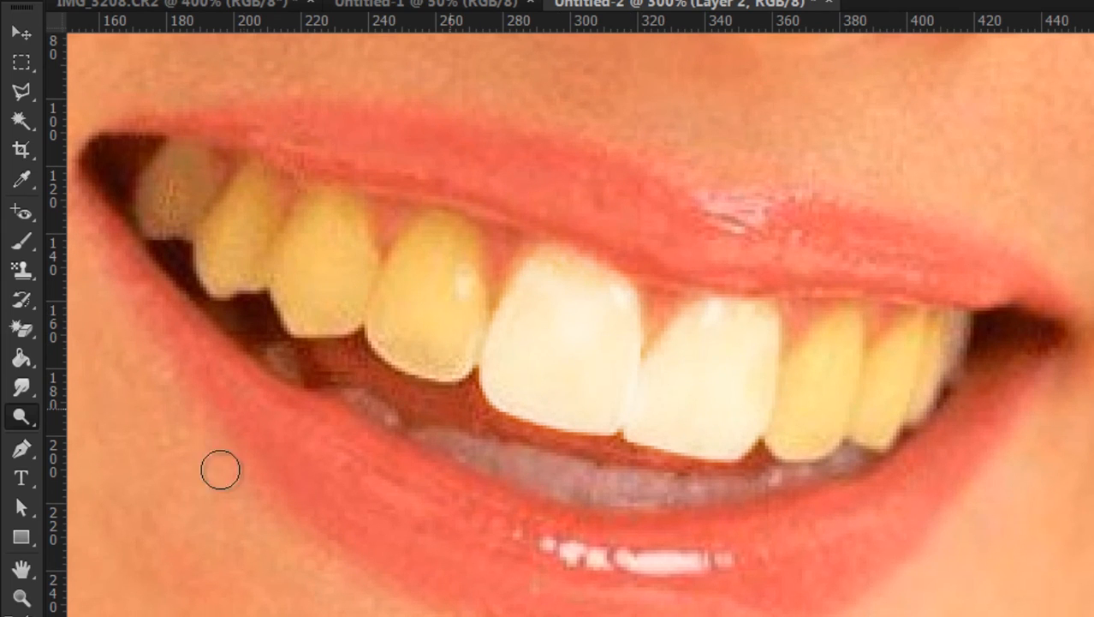
{"action": "left_click", "coordinate": [21, 418]}
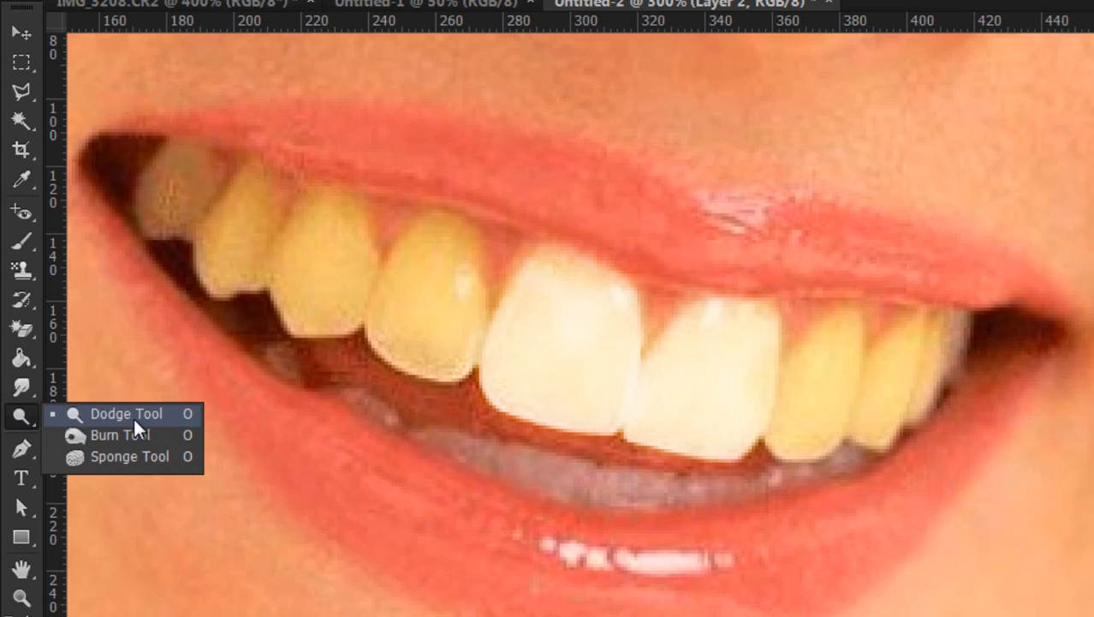
{"action": "left_click", "coordinate": [784, 174]}
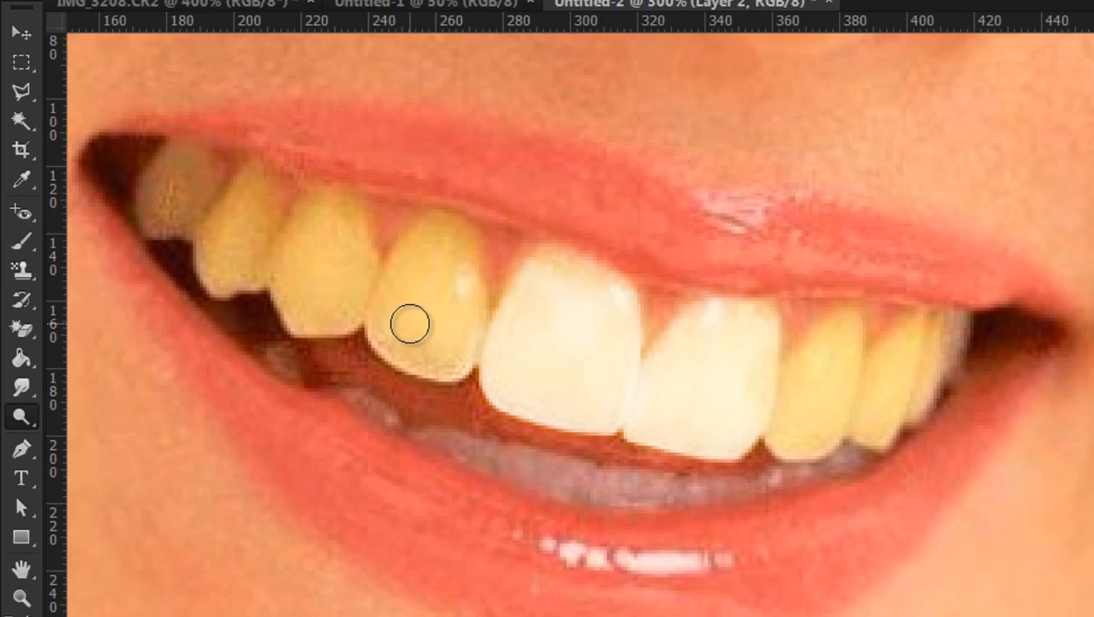
{"action": "key", "text": "ctrl+plus"}
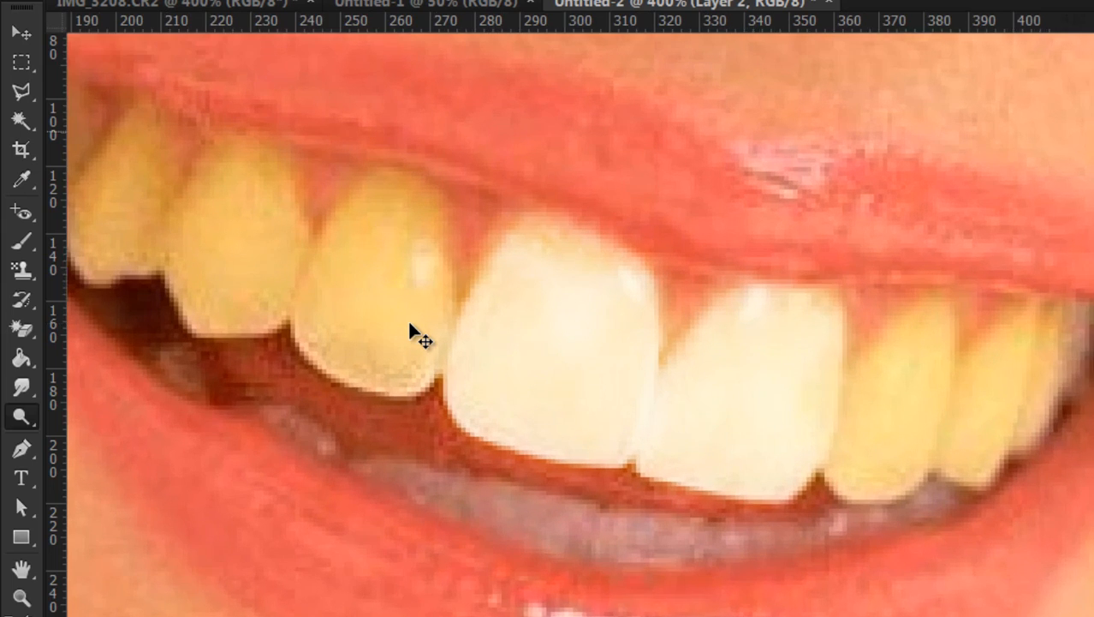
{"action": "key", "text": "ctrl+plus"}
{"action": "left_click_drag", "start_coordinate": [409, 324], "coordinate": [579, 432]}
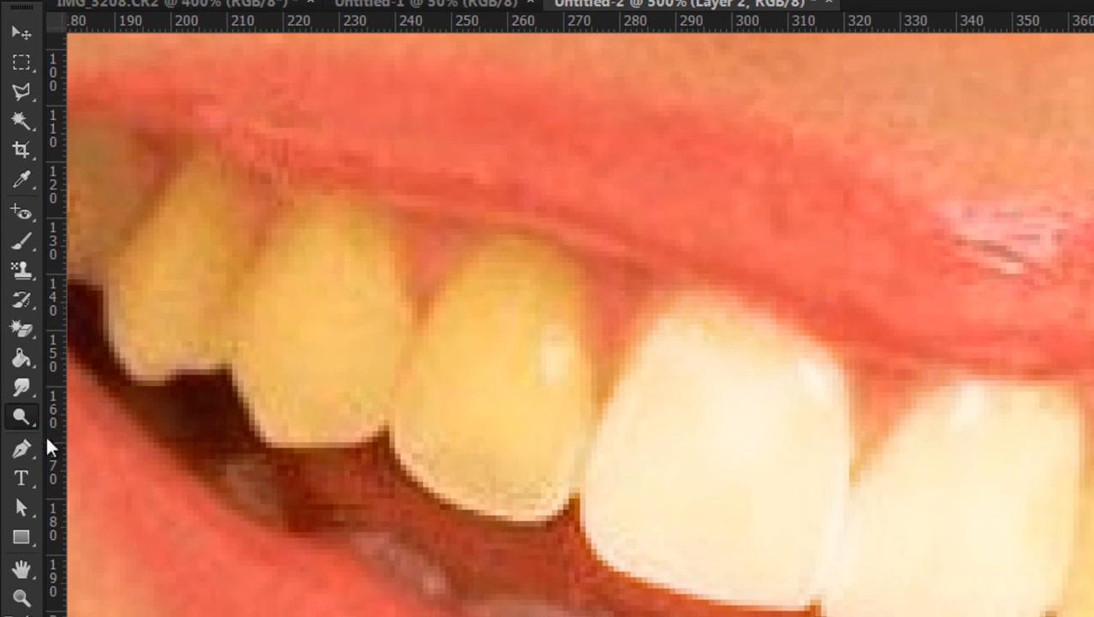
{"action": "right_click", "coordinate": [20, 414]}
{"action": "left_click", "coordinate": [94, 411]}
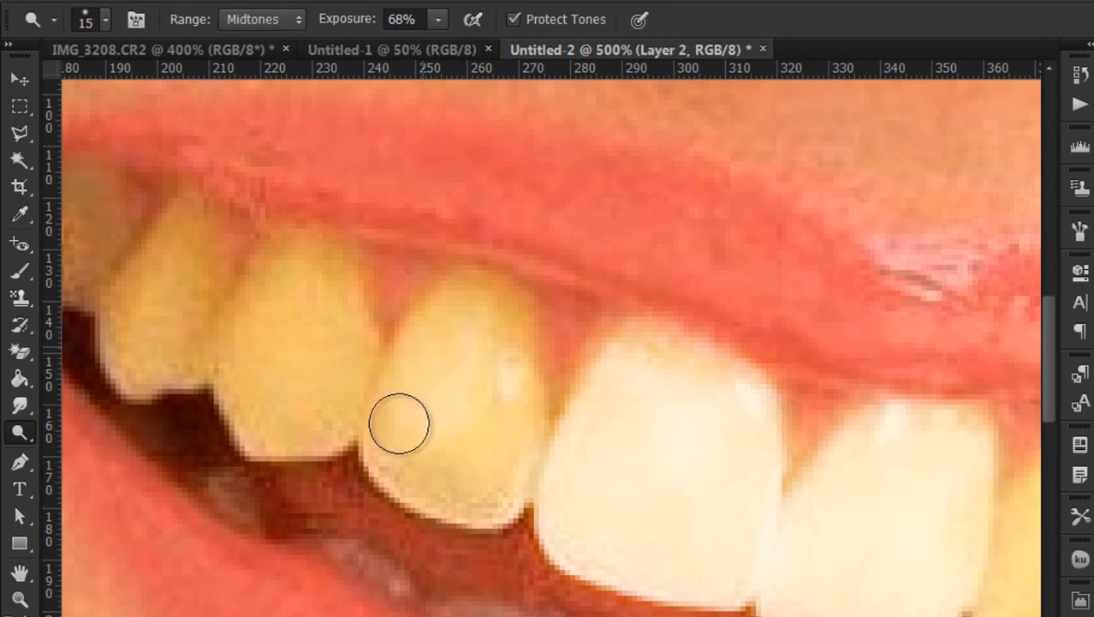
{"action": "mouse_move", "coordinate": [412, 455]}
{"action": "left_mouse_down"}
{"action": "mouse_move", "coordinate": [451, 450]}
{"action": "mouse_move", "coordinate": [460, 488]}
{"action": "mouse_move", "coordinate": [506, 455]}
{"action": "mouse_move", "coordinate": [484, 329]}
{"action": "mouse_move", "coordinate": [474, 345]}
{"action": "mouse_move", "coordinate": [484, 319]}
{"action": "mouse_move", "coordinate": [419, 364]}
{"action": "mouse_move", "coordinate": [459, 308]}
{"action": "mouse_move", "coordinate": [415, 363]}
{"action": "mouse_move", "coordinate": [398, 445]}
{"action": "mouse_move", "coordinate": [419, 464]}
{"action": "mouse_move", "coordinate": [479, 455]}
{"action": "mouse_move", "coordinate": [484, 443]}
{"action": "mouse_move", "coordinate": [440, 482]}
{"action": "mouse_move", "coordinate": [482, 379]}
{"action": "mouse_move", "coordinate": [459, 346]}
{"action": "mouse_move", "coordinate": [505, 323]}
{"action": "mouse_move", "coordinate": [459, 309]}
{"action": "mouse_move", "coordinate": [486, 362]}
{"action": "mouse_move", "coordinate": [457, 312]}
{"action": "mouse_move", "coordinate": [475, 289]}
{"action": "mouse_move", "coordinate": [432, 361]}
{"action": "mouse_move", "coordinate": [429, 391]}
{"action": "mouse_move", "coordinate": [473, 391]}
{"action": "mouse_move", "coordinate": [492, 371]}
{"action": "mouse_move", "coordinate": [488, 417]}
{"action": "mouse_move", "coordinate": [456, 376]}
{"action": "left_mouse_up"}
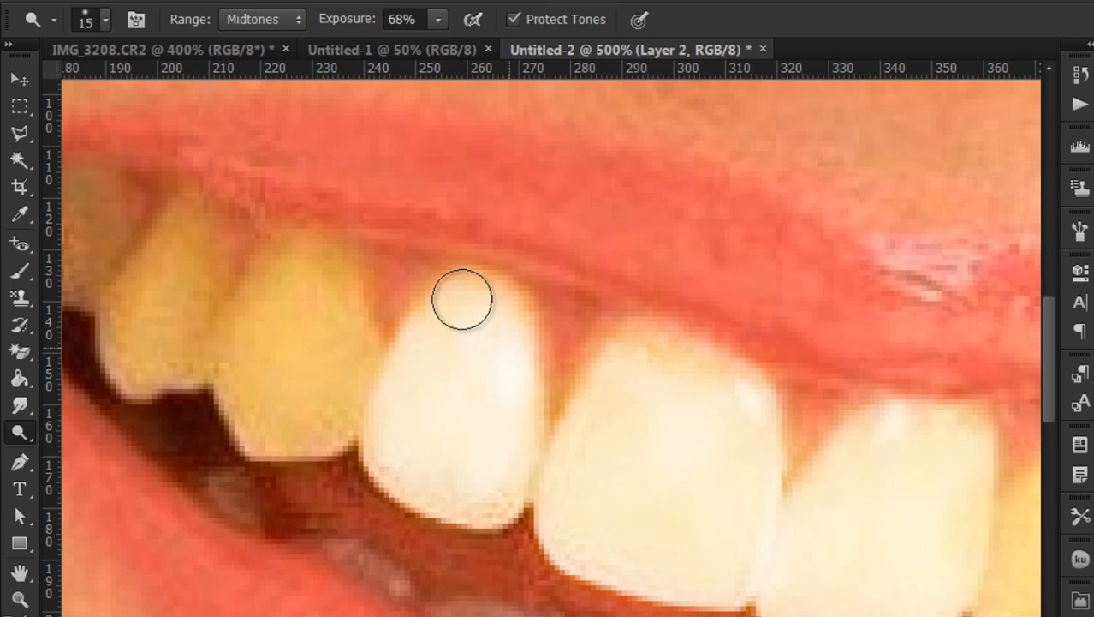
{"action": "mouse_move", "coordinate": [310, 379]}
{"action": "left_mouse_down"}
{"action": "mouse_move", "coordinate": [303, 316]}
{"action": "mouse_move", "coordinate": [314, 307]}
{"action": "mouse_move", "coordinate": [279, 284]}
{"action": "mouse_move", "coordinate": [281, 319]}
{"action": "mouse_move", "coordinate": [278, 292]}
{"action": "mouse_move", "coordinate": [344, 344]}
{"action": "mouse_move", "coordinate": [338, 367]}
{"action": "mouse_move", "coordinate": [297, 403]}
{"action": "mouse_move", "coordinate": [244, 402]}
{"action": "mouse_move", "coordinate": [274, 412]}
{"action": "mouse_move", "coordinate": [271, 392]}
{"action": "mouse_move", "coordinate": [339, 418]}
{"action": "mouse_move", "coordinate": [352, 391]}
{"action": "mouse_move", "coordinate": [274, 419]}
{"action": "mouse_move", "coordinate": [283, 403]}
{"action": "mouse_move", "coordinate": [340, 396]}
{"action": "mouse_move", "coordinate": [300, 419]}
{"action": "mouse_move", "coordinate": [250, 383]}
{"action": "mouse_move", "coordinate": [240, 359]}
{"action": "mouse_move", "coordinate": [294, 279]}
{"action": "mouse_move", "coordinate": [311, 274]}
{"action": "mouse_move", "coordinate": [329, 320]}
{"action": "mouse_move", "coordinate": [319, 281]}
{"action": "mouse_move", "coordinate": [278, 269]}
{"action": "mouse_move", "coordinate": [241, 362]}
{"action": "mouse_move", "coordinate": [273, 412]}
{"action": "mouse_move", "coordinate": [266, 428]}
{"action": "mouse_move", "coordinate": [250, 396]}
{"action": "mouse_move", "coordinate": [326, 365]}
{"action": "mouse_move", "coordinate": [341, 385]}
{"action": "mouse_move", "coordinate": [301, 407]}
{"action": "mouse_move", "coordinate": [281, 357]}
{"action": "mouse_move", "coordinate": [336, 286]}
{"action": "mouse_move", "coordinate": [314, 257]}
{"action": "mouse_move", "coordinate": [269, 320]}
{"action": "mouse_move", "coordinate": [266, 368]}
{"action": "mouse_move", "coordinate": [310, 339]}
{"action": "left_mouse_up"}
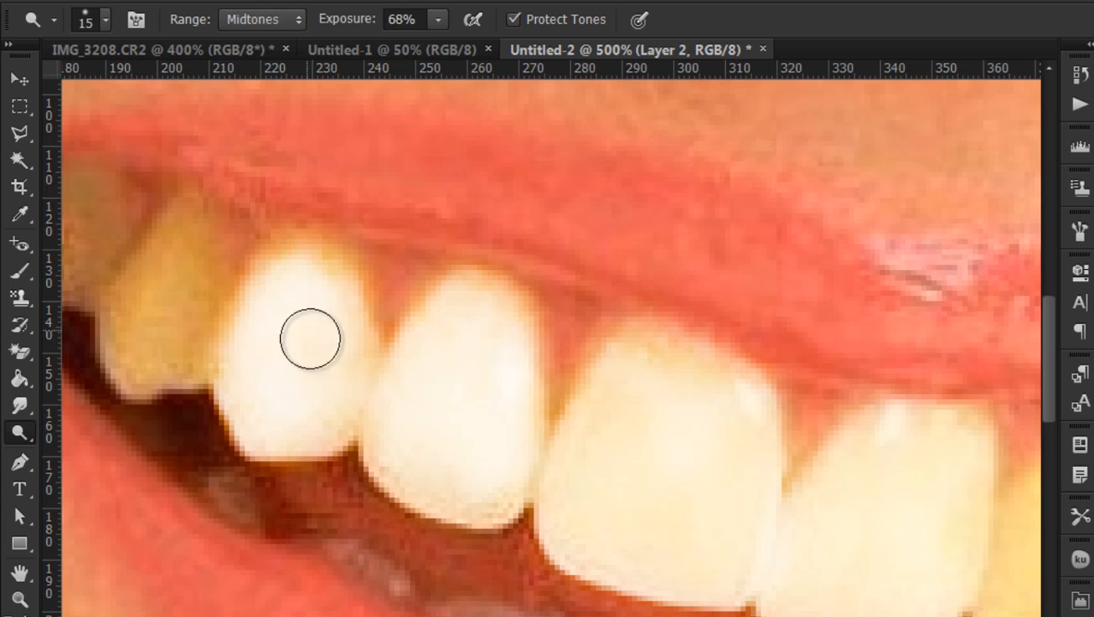
Whiten the yellow tooth just right of the two front teeth with the Dodge tool
{"action": "left_click_drag", "start_coordinate": [508, 319], "coordinate": [516, 321]}
{"action": "left_click_drag", "start_coordinate": [613, 341], "coordinate": [477, 329]}
{"action": "left_click_drag", "start_coordinate": [842, 340], "coordinate": [307, 127]}
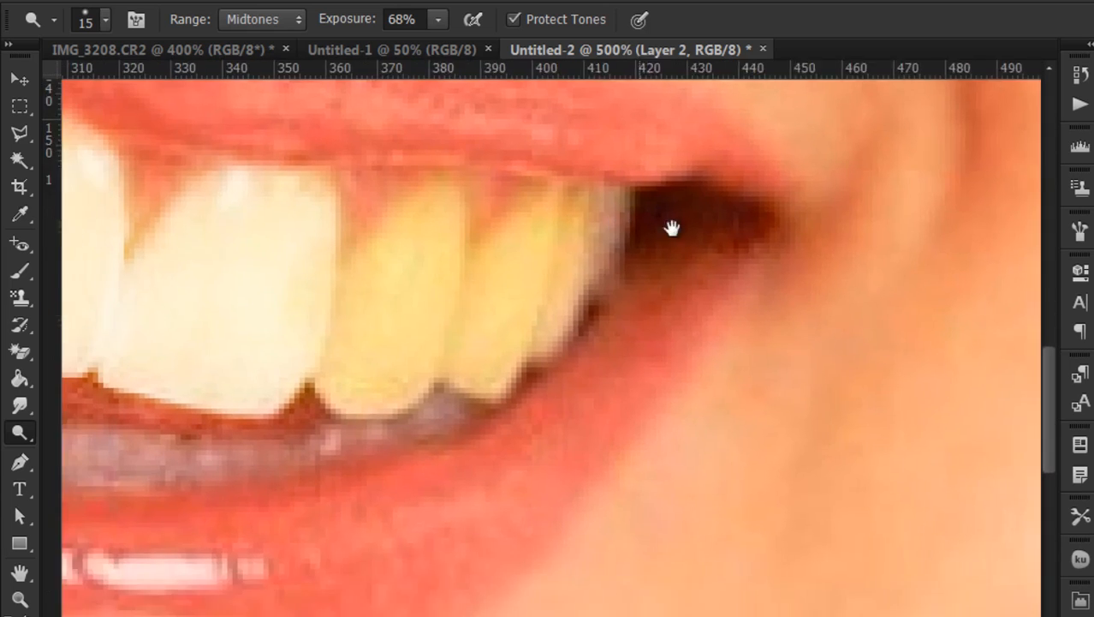
{"action": "left_click_drag", "start_coordinate": [672, 227], "coordinate": [822, 239]}
{"action": "mouse_move", "coordinate": [628, 235]}
{"action": "left_mouse_down"}
{"action": "mouse_move", "coordinate": [560, 349]}
{"action": "mouse_move", "coordinate": [574, 349]}
{"action": "mouse_move", "coordinate": [597, 277]}
{"action": "mouse_move", "coordinate": [573, 282]}
{"action": "mouse_move", "coordinate": [576, 357]}
{"action": "mouse_move", "coordinate": [553, 395]}
{"action": "mouse_move", "coordinate": [594, 378]}
{"action": "mouse_move", "coordinate": [620, 336]}
{"action": "mouse_move", "coordinate": [635, 256]}
{"action": "mouse_move", "coordinate": [599, 344]}
{"action": "mouse_move", "coordinate": [629, 354]}
{"action": "mouse_move", "coordinate": [615, 210]}
{"action": "mouse_move", "coordinate": [588, 391]}
{"action": "mouse_move", "coordinate": [593, 258]}
{"action": "mouse_move", "coordinate": [567, 284]}
{"action": "mouse_move", "coordinate": [583, 288]}
{"action": "mouse_move", "coordinate": [567, 336]}
{"action": "left_mouse_up"}
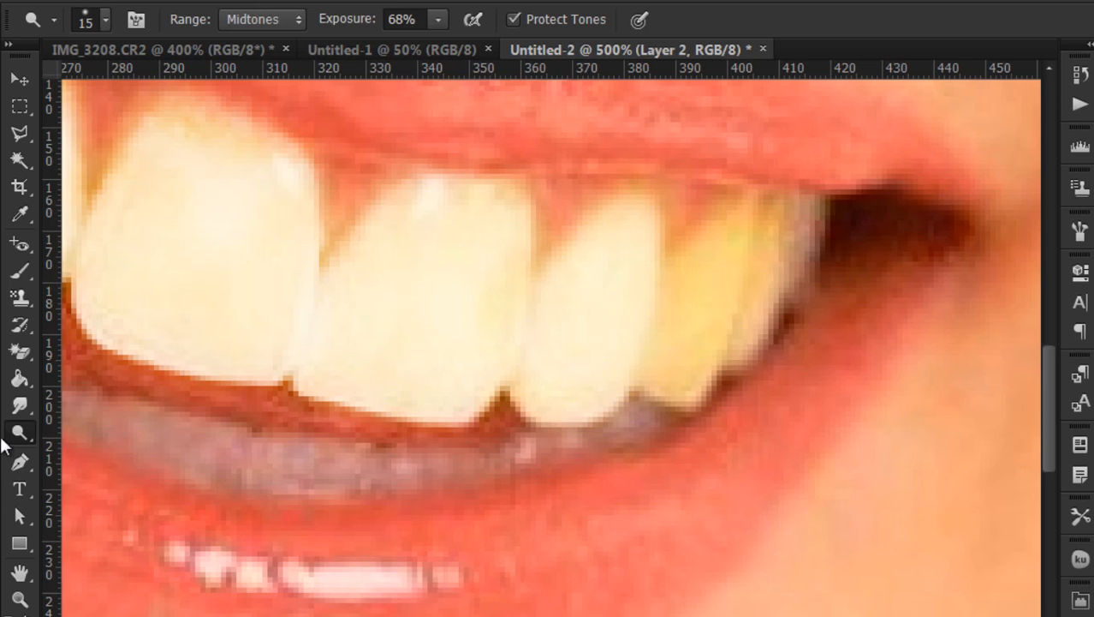
Darken the whitened teeth on the right side of the smile with the Burn tool, using a 25 px brush at 50% exposure
{"action": "left_click", "coordinate": [18, 433]}
{"action": "left_click", "coordinate": [107, 448]}
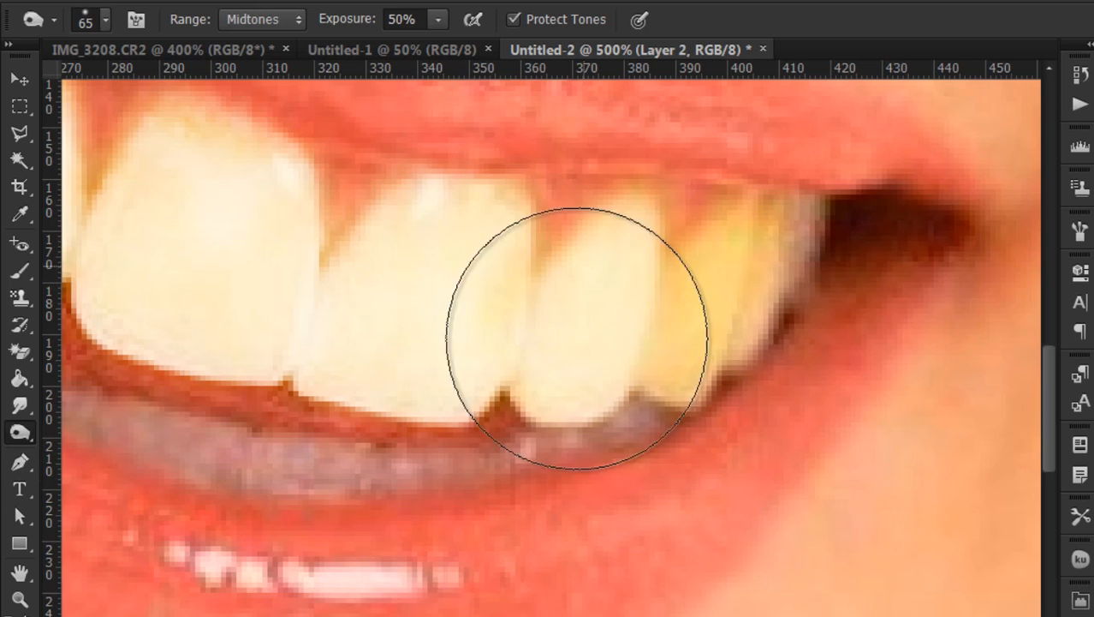
{"action": "key", "text": "bracketleft"}
{"action": "key", "text": "bracketleft"}
{"action": "key", "text": "bracketleft"}
{"action": "key", "text": "bracketleft"}
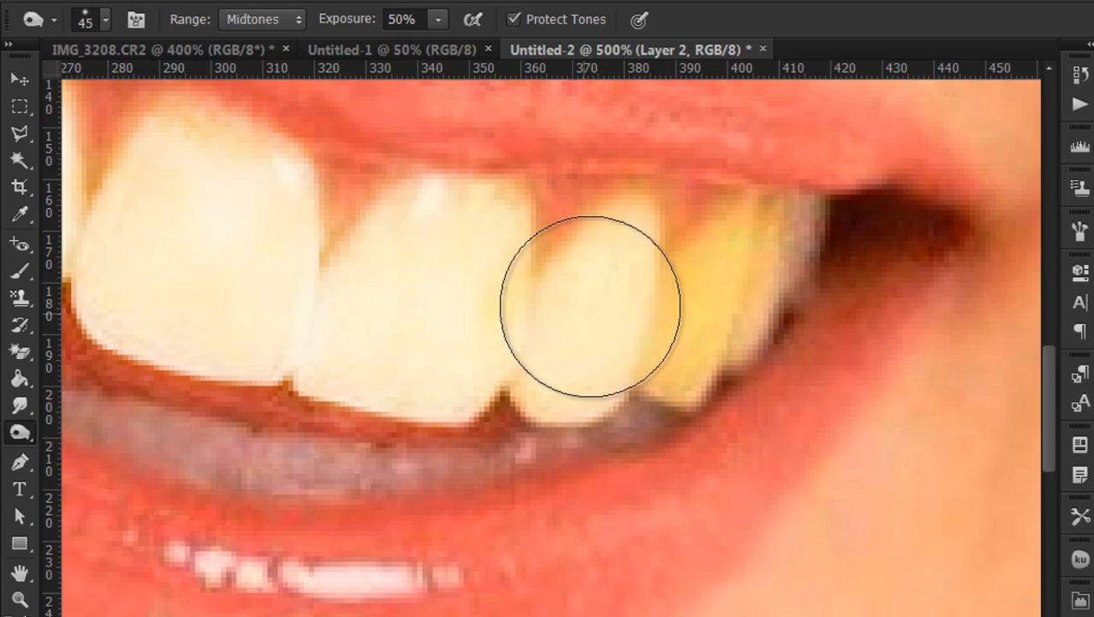
{"action": "key", "text": "bracketleft"}
{"action": "mouse_move", "coordinate": [616, 244]}
{"action": "left_mouse_down"}
{"action": "mouse_move", "coordinate": [597, 374]}
{"action": "mouse_move", "coordinate": [576, 369]}
{"action": "mouse_move", "coordinate": [470, 232]}
{"action": "mouse_move", "coordinate": [478, 264]}
{"action": "mouse_move", "coordinate": [456, 249]}
{"action": "mouse_move", "coordinate": [337, 364]}
{"action": "mouse_move", "coordinate": [411, 368]}
{"action": "mouse_move", "coordinate": [413, 231]}
{"action": "mouse_move", "coordinate": [406, 269]}
{"action": "mouse_move", "coordinate": [374, 299]}
{"action": "mouse_move", "coordinate": [377, 276]}
{"action": "mouse_move", "coordinate": [422, 261]}
{"action": "mouse_move", "coordinate": [440, 315]}
{"action": "mouse_move", "coordinate": [462, 303]}
{"action": "mouse_move", "coordinate": [374, 309]}
{"action": "mouse_move", "coordinate": [277, 188]}
{"action": "left_mouse_up"}
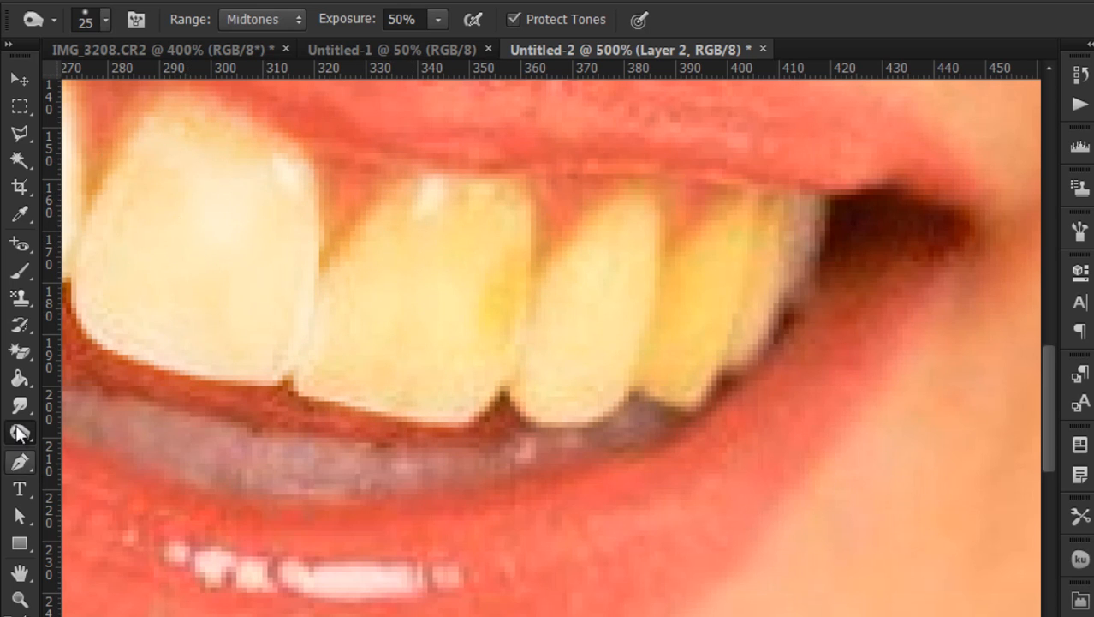
Switch to the blank Untitled-1 document and set the Pen tool to Path mode
{"action": "right_click", "coordinate": [19, 433]}
{"action": "left_click", "coordinate": [21, 463]}
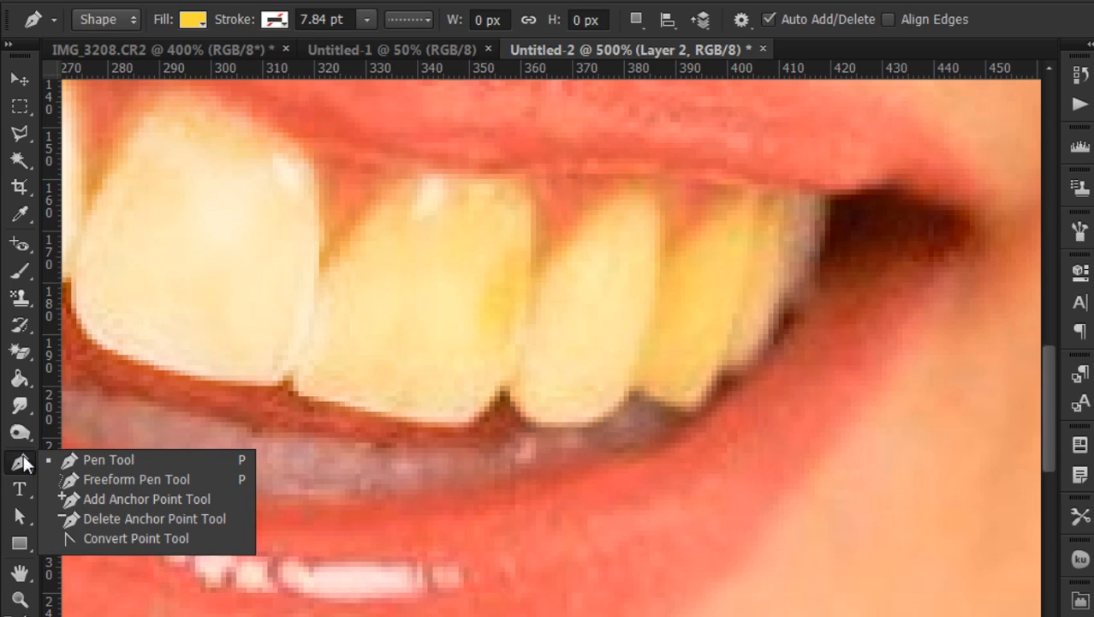
{"action": "left_click", "coordinate": [390, 50]}
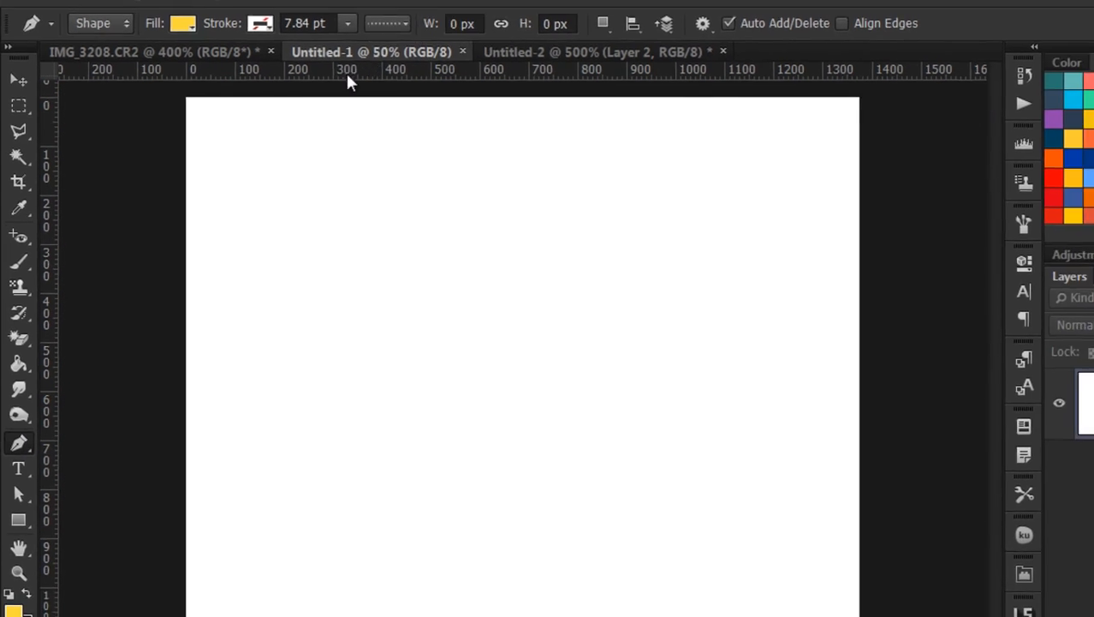
{"action": "left_click", "coordinate": [19, 462]}
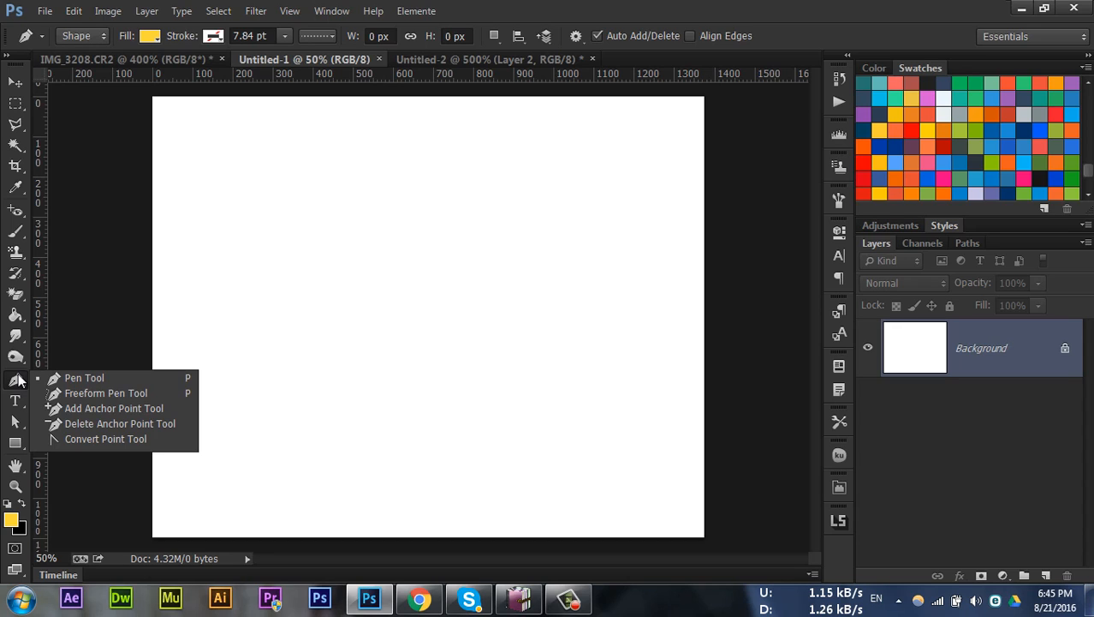
{"action": "left_click", "coordinate": [92, 377]}
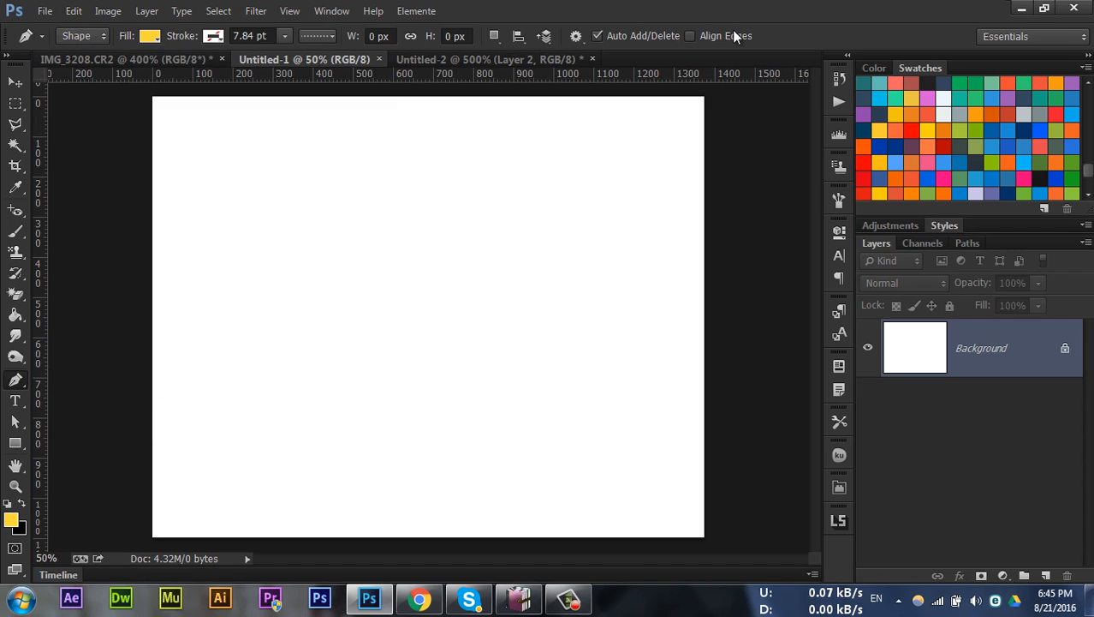
{"action": "left_click", "coordinate": [92, 37]}
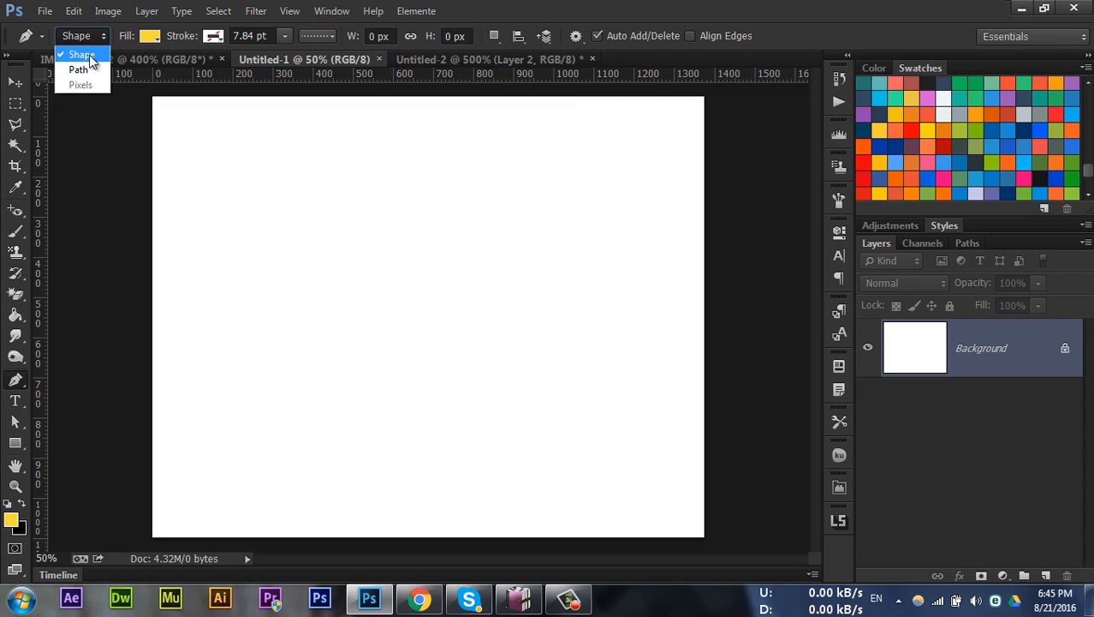
{"action": "left_click", "coordinate": [79, 69]}
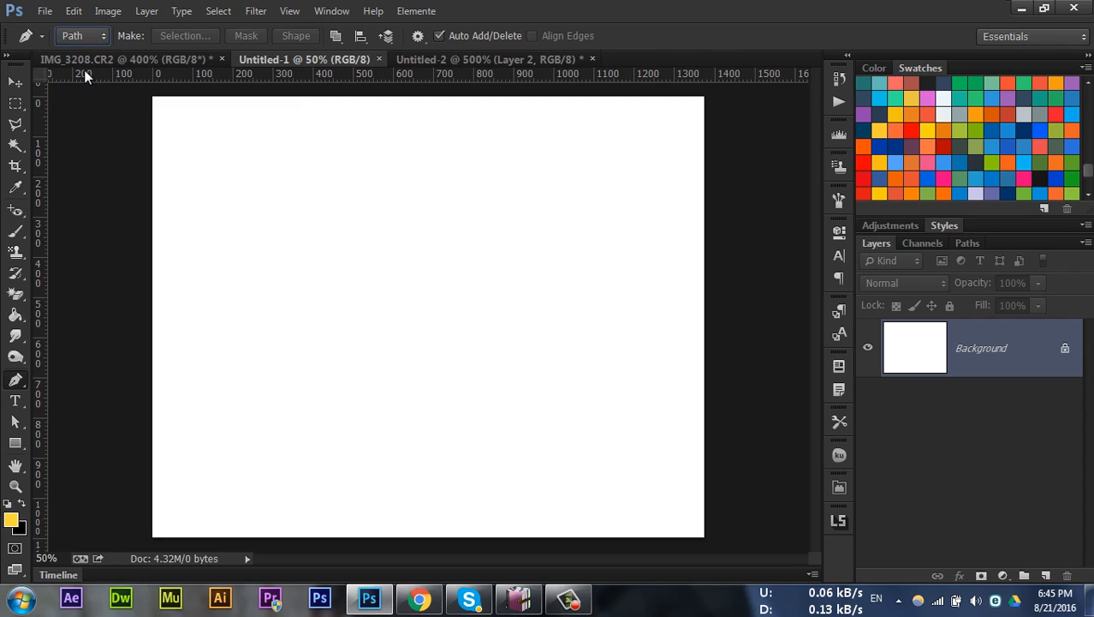
Draw an eight-point polygonal path around the middle of the blank canvas with the Pen tool
{"action": "left_click", "coordinate": [256, 337]}
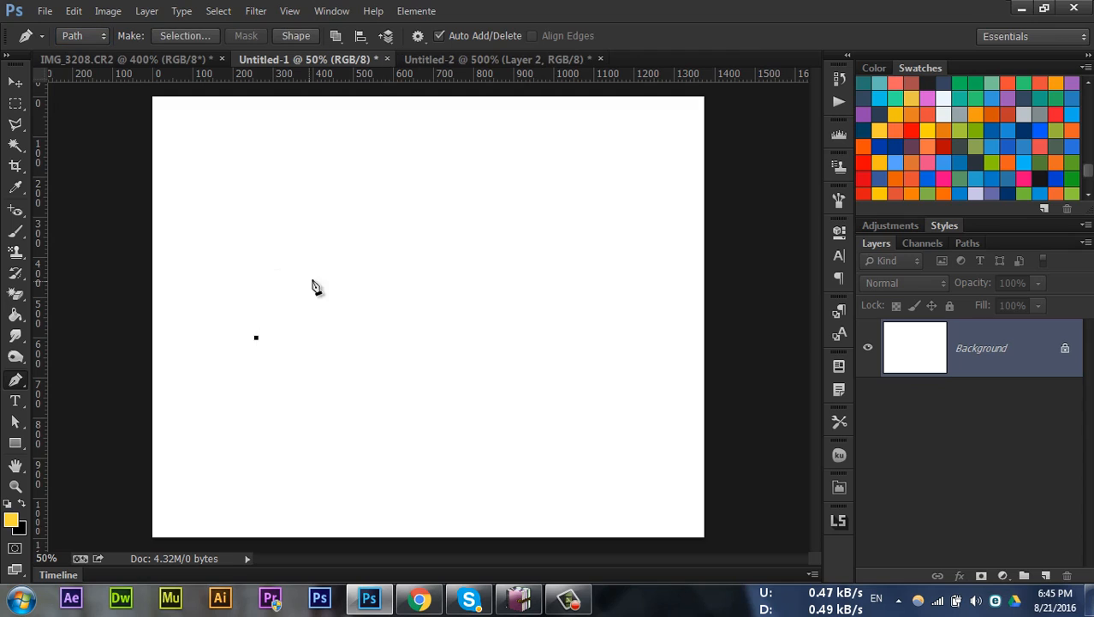
{"action": "left_click", "coordinate": [313, 280]}
{"action": "left_click", "coordinate": [432, 239]}
{"action": "left_click", "coordinate": [477, 247]}
{"action": "left_click", "coordinate": [553, 342]}
{"action": "left_click", "coordinate": [510, 401]}
{"action": "left_click", "coordinate": [358, 421]}
{"action": "left_click", "coordinate": [288, 396]}
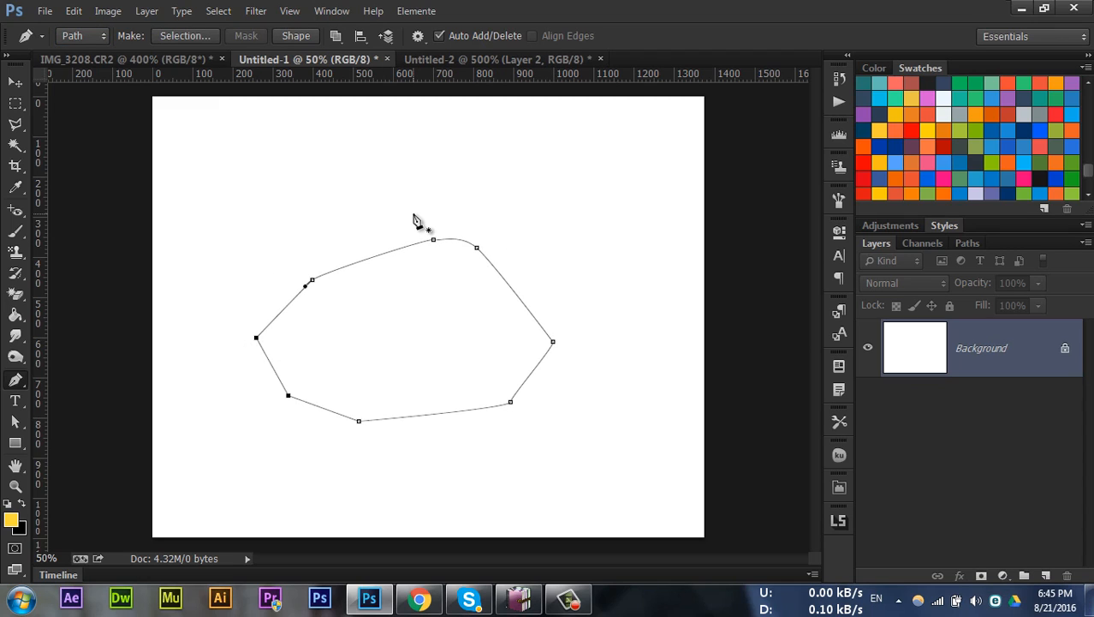
Undo the last four path points and delete the remaining path
{"action": "key", "text": "ctrl+alt+z"}
{"action": "key", "text": "ctrl+alt+z"}
{"action": "key", "text": "ctrl+alt+z"}
{"action": "key", "text": "ctrl+alt+z"}
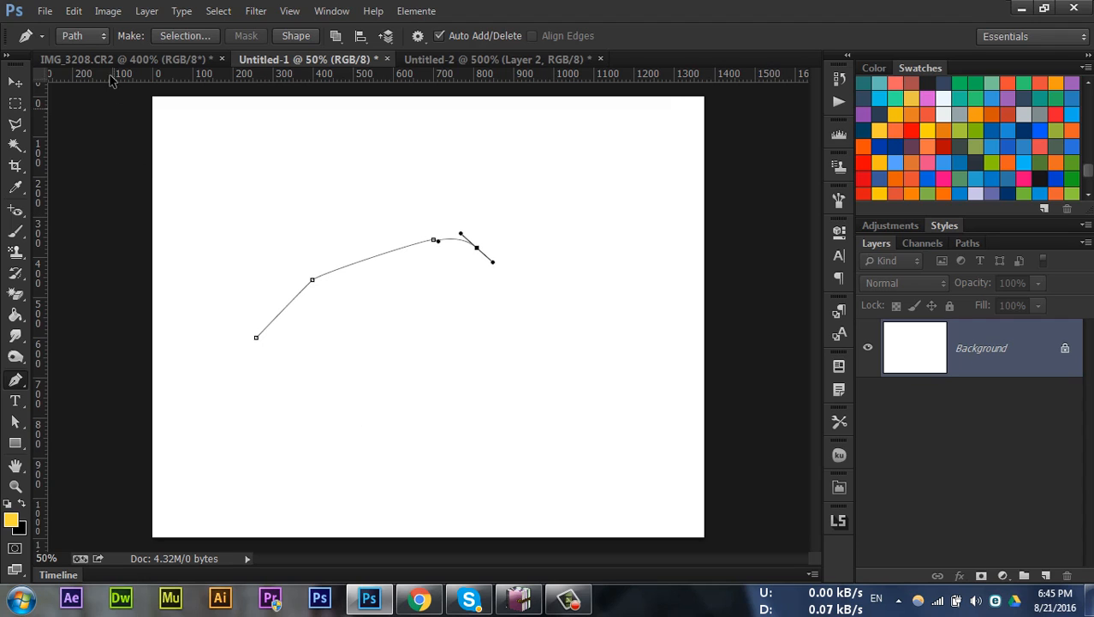
{"action": "key", "text": "Delete"}
Draw a closed nine-point yellow filled polygon across the middle of the blank canvas with the Pen tool in Shape mode
{"action": "left_click", "coordinate": [76, 39]}
{"action": "left_click", "coordinate": [80, 53]}
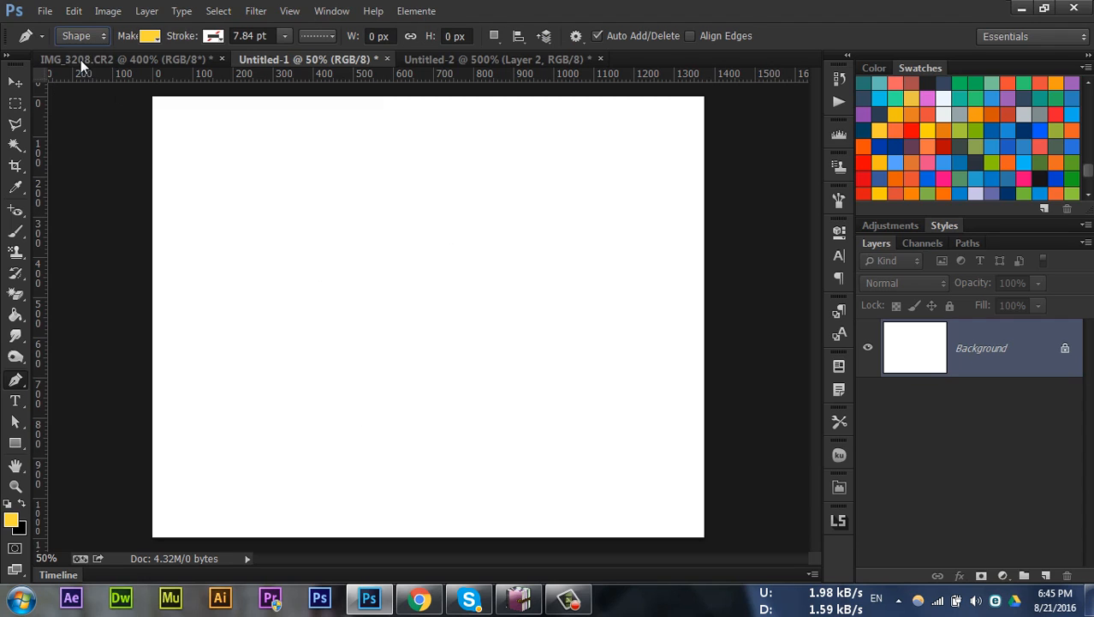
{"action": "left_click", "coordinate": [220, 249]}
{"action": "left_click", "coordinate": [349, 207]}
{"action": "left_click", "coordinate": [538, 221]}
{"action": "left_click", "coordinate": [610, 342]}
{"action": "left_click", "coordinate": [538, 401]}
{"action": "left_click", "coordinate": [435, 416]}
{"action": "left_click", "coordinate": [324, 419]}
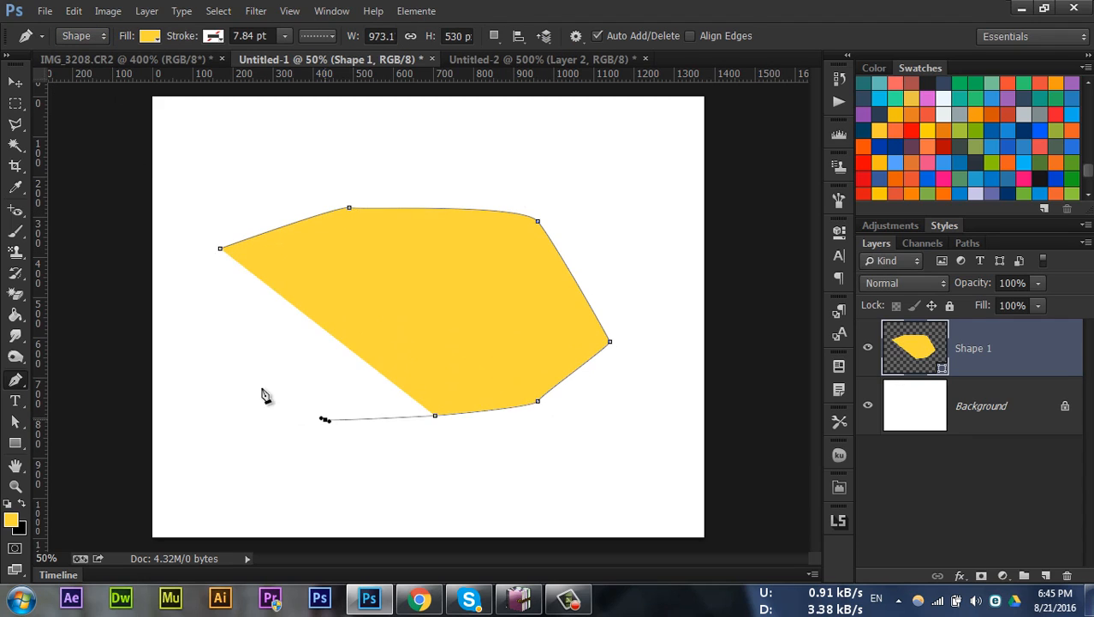
{"action": "left_click", "coordinate": [243, 373]}
{"action": "left_click", "coordinate": [224, 290]}
{"action": "left_click", "coordinate": [220, 248]}
Free-transform the yellow shape, enlarging it proportionally until it extends beyond the canvas edges, and apply the transform
{"action": "left_click", "coordinate": [15, 81]}
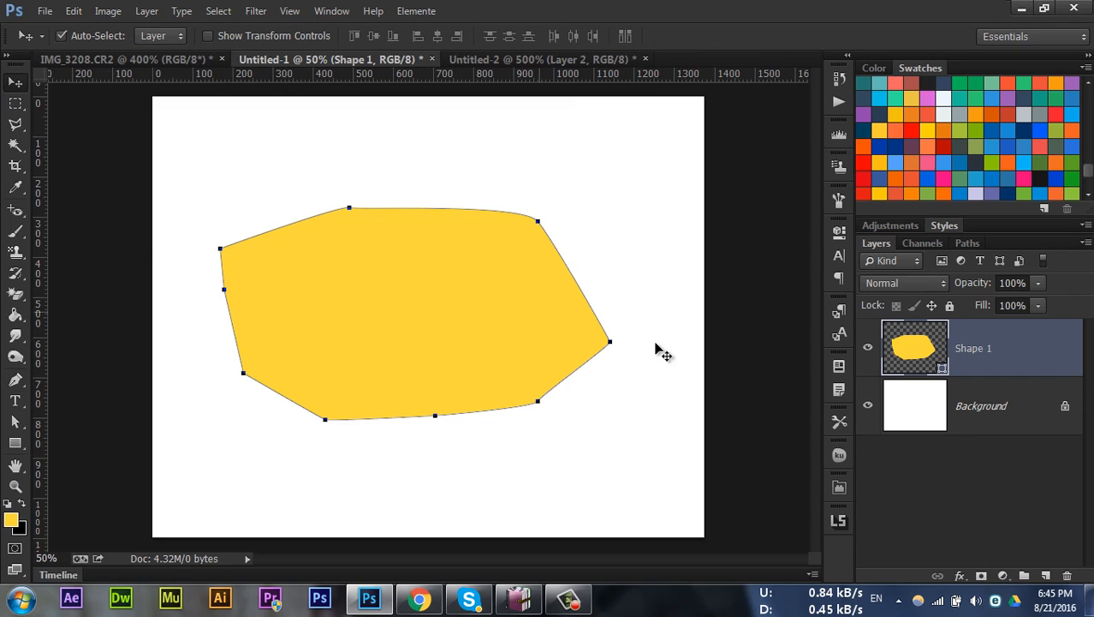
{"action": "left_click", "coordinate": [973, 404]}
{"action": "left_click", "coordinate": [897, 342]}
{"action": "key", "text": "ctrl+t"}
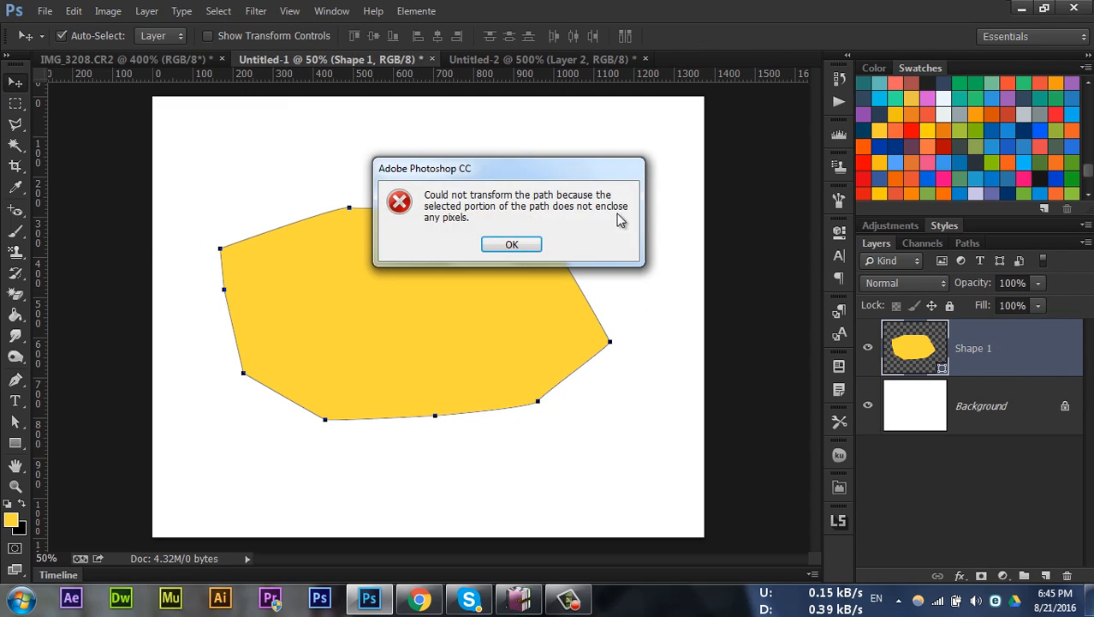
{"action": "left_click", "coordinate": [515, 248]}
{"action": "key", "text": "ctrl+t"}
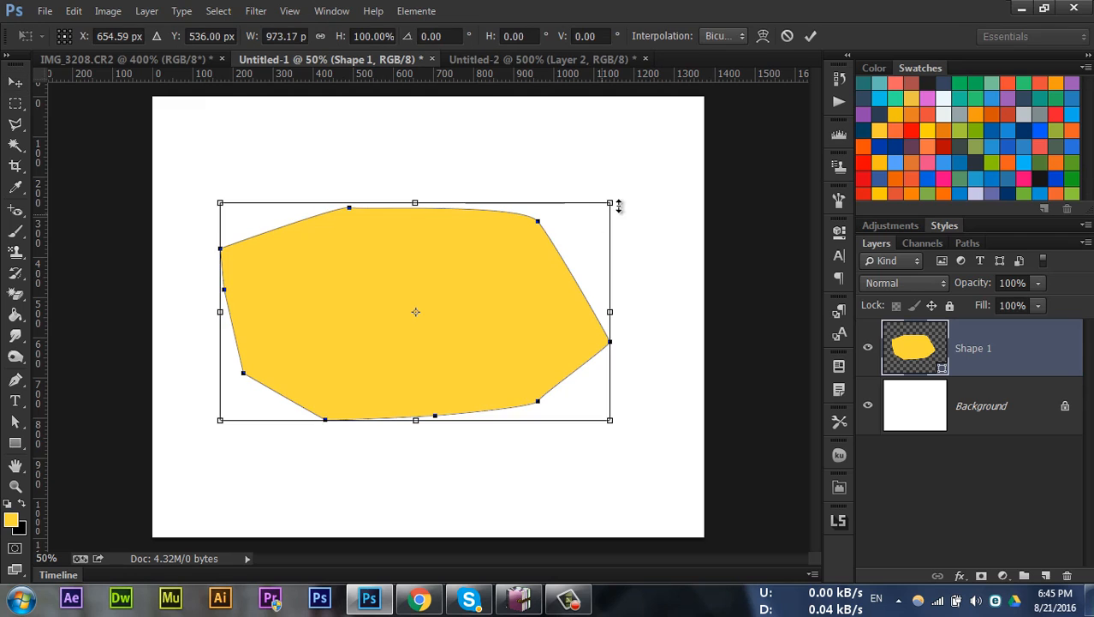
{"action": "left_click_drag", "start_coordinate": [617, 207], "coordinate": [1081, 70]}
{"action": "left_click_drag", "start_coordinate": [615, 227], "coordinate": [456, 429]}
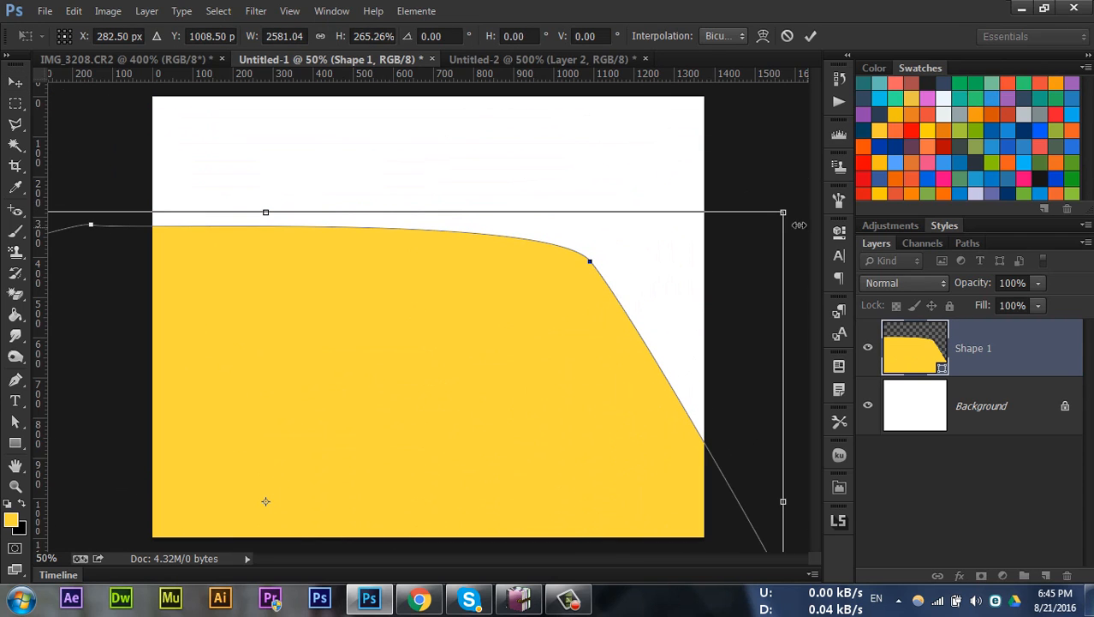
{"action": "left_click_drag", "start_coordinate": [789, 212], "coordinate": [976, 112]}
{"action": "left_click_drag", "start_coordinate": [679, 212], "coordinate": [498, 310]}
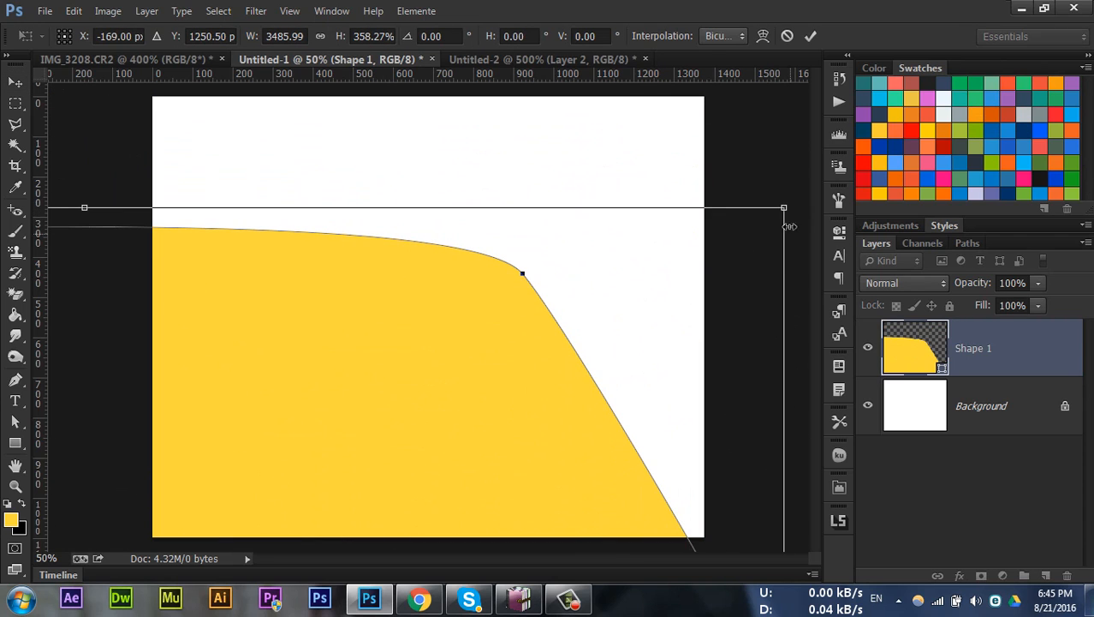
{"action": "left_click_drag", "start_coordinate": [785, 207], "coordinate": [942, 126]}
{"action": "key", "text": "Return"}
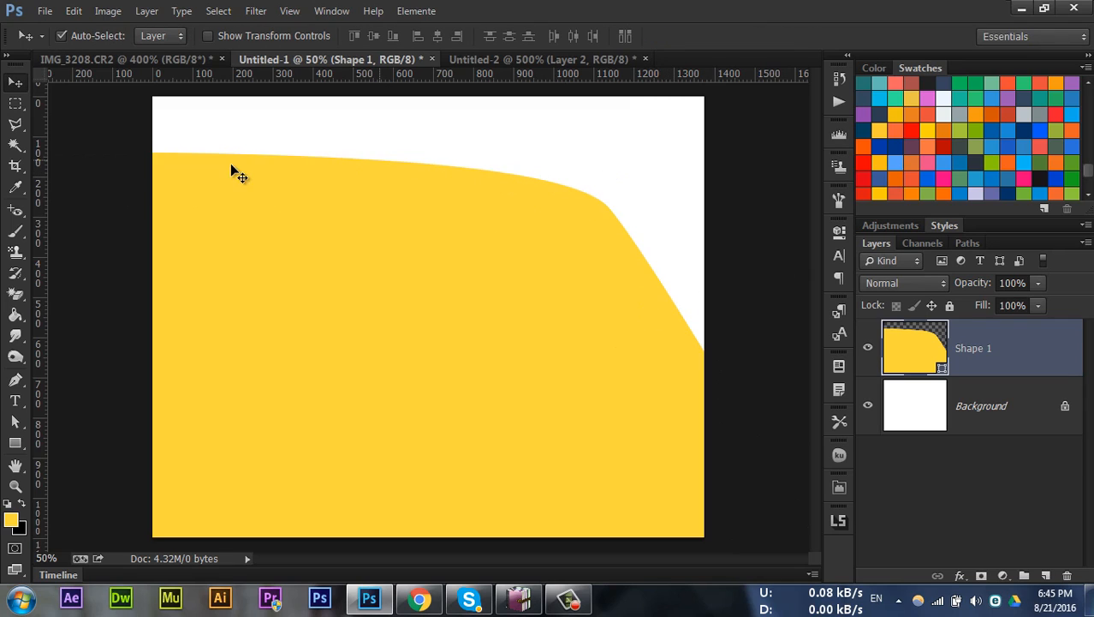
Undo the enlargement and the drawing of the yellow shape until the canvas is blank again
{"action": "key", "text": "ctrl+z"}
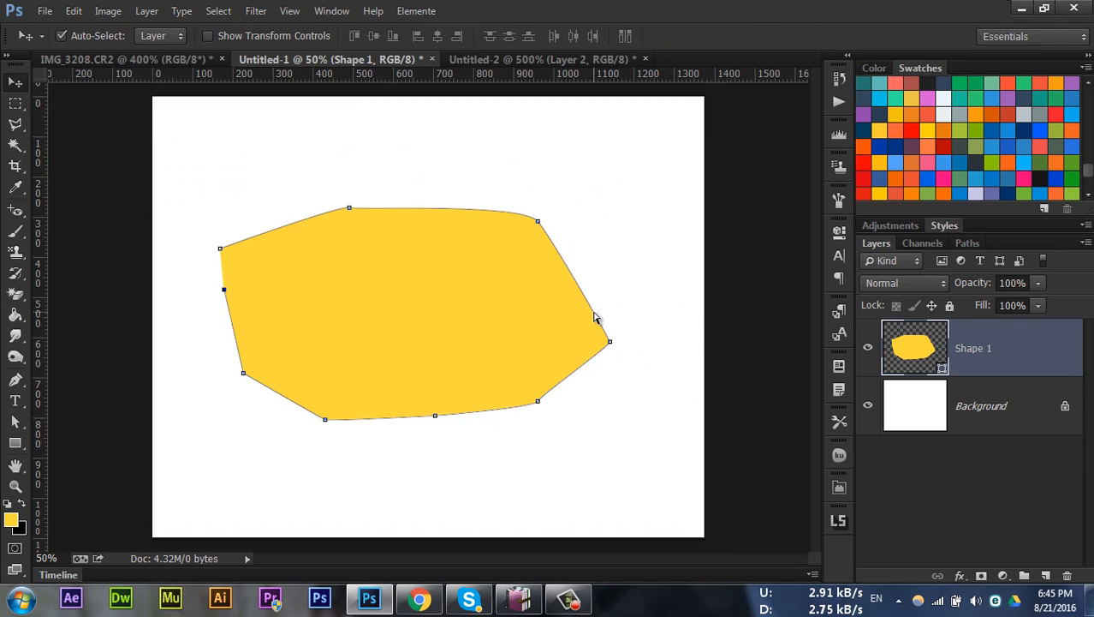
{"action": "key", "text": "ctrl+alt+z"}
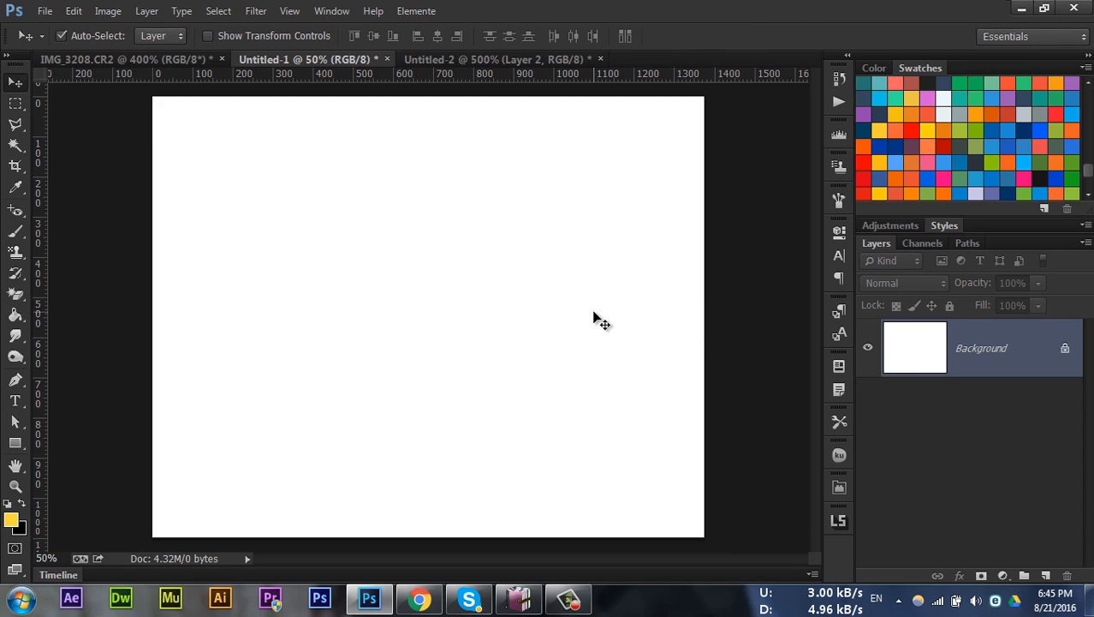
Switch to the IMG_3208.CR2 photo and set the Pen tool to Path mode for tracing the hand
{"action": "left_click", "coordinate": [177, 60]}
{"action": "key", "text": "ctrl+0"}
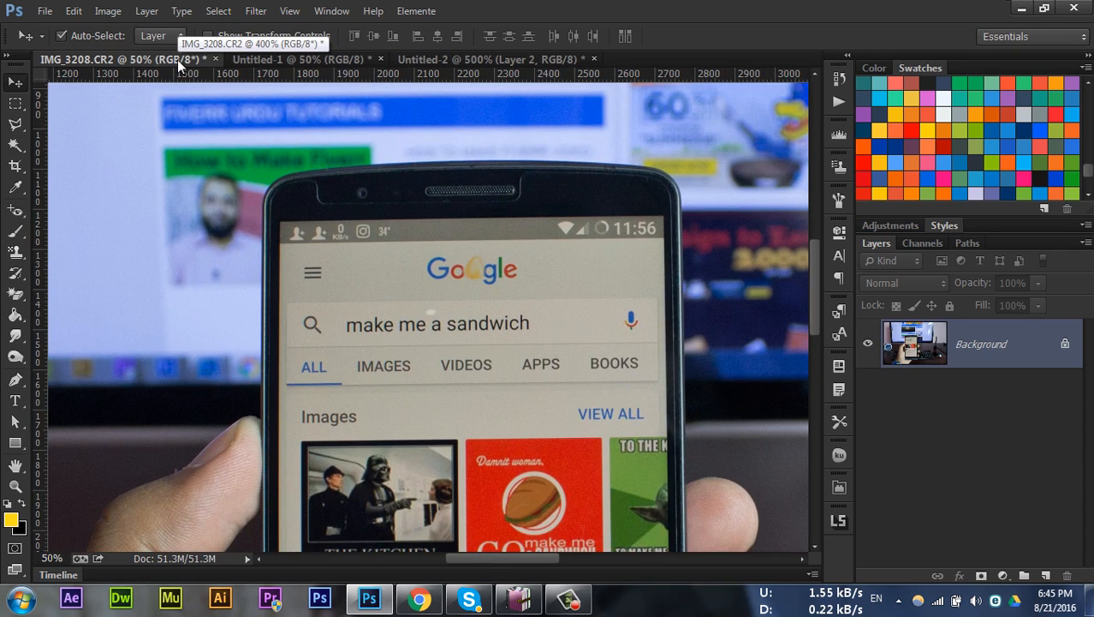
{"action": "left_click_drag", "start_coordinate": [360, 497], "coordinate": [401, 252]}
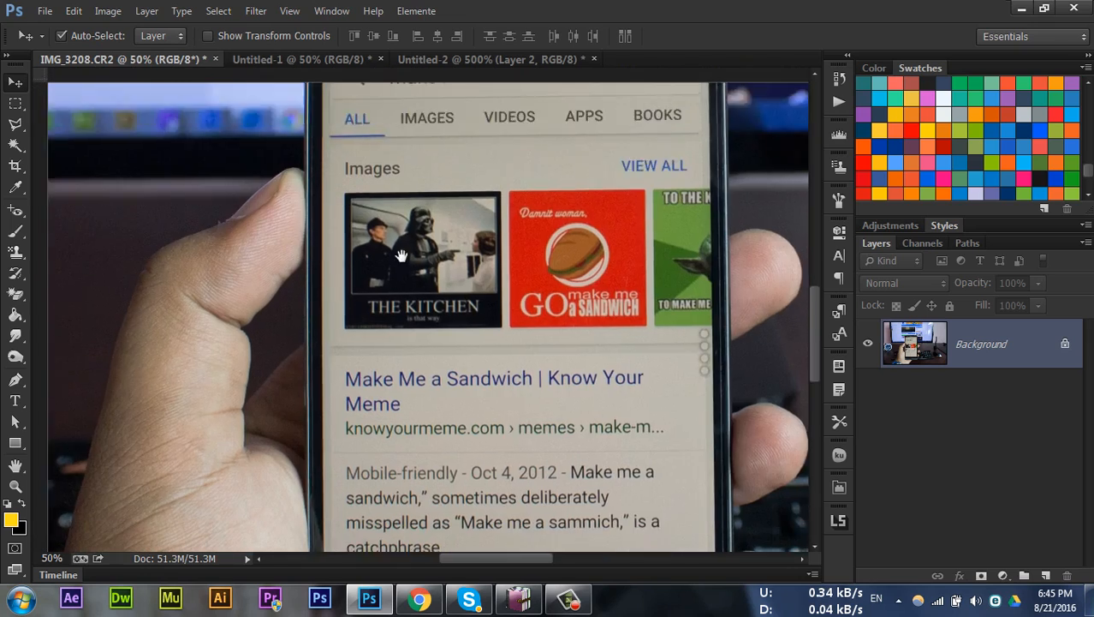
{"action": "left_click_drag", "start_coordinate": [325, 380], "coordinate": [512, 266]}
{"action": "left_click_drag", "start_coordinate": [390, 386], "coordinate": [506, 313]}
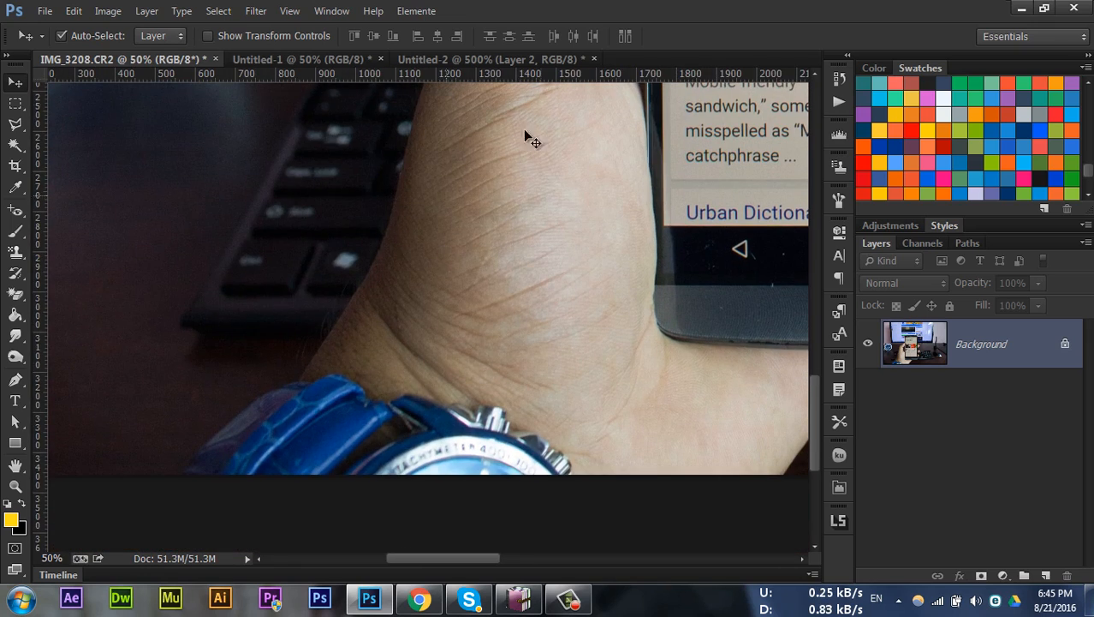
{"action": "left_click_drag", "start_coordinate": [698, 218], "coordinate": [466, 533]}
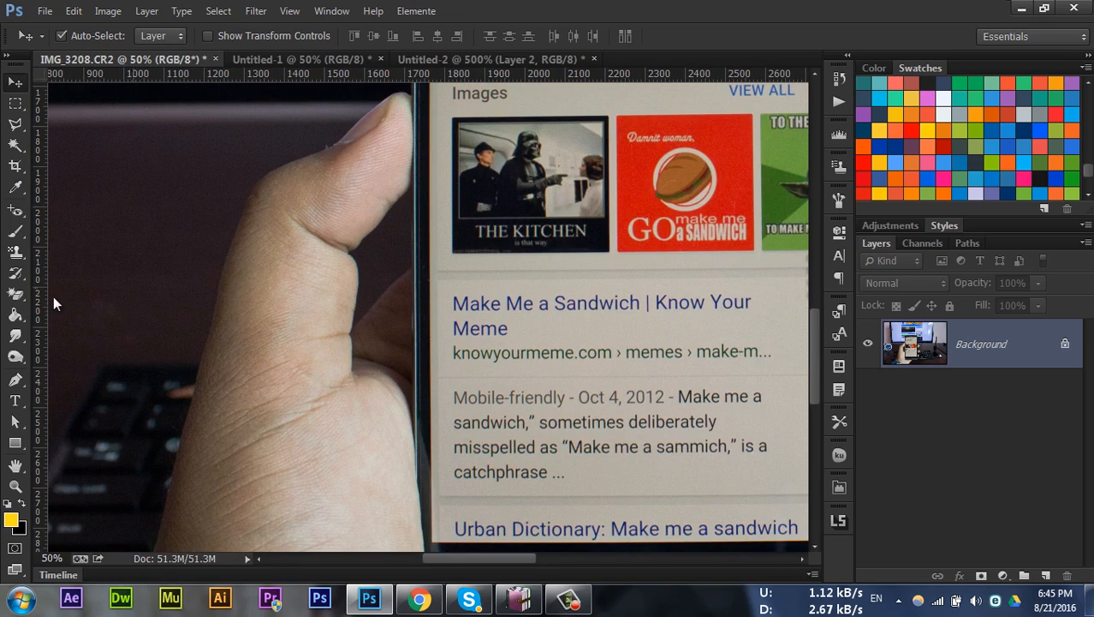
{"action": "left_click_drag", "start_coordinate": [15, 380], "coordinate": [77, 379]}
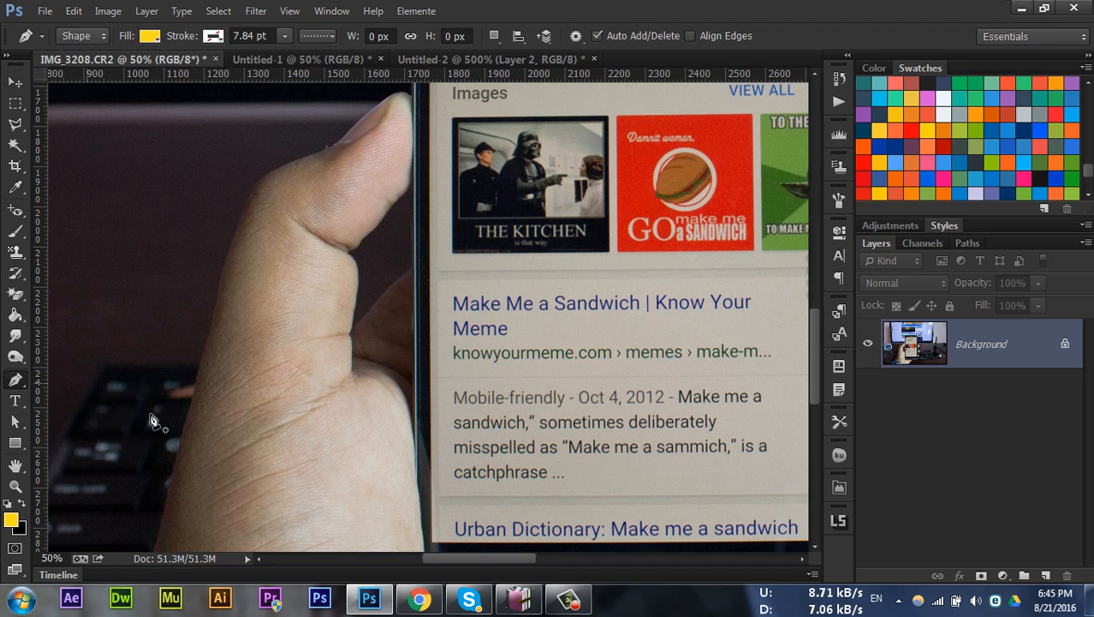
{"action": "left_click_drag", "start_coordinate": [336, 291], "coordinate": [418, 70]}
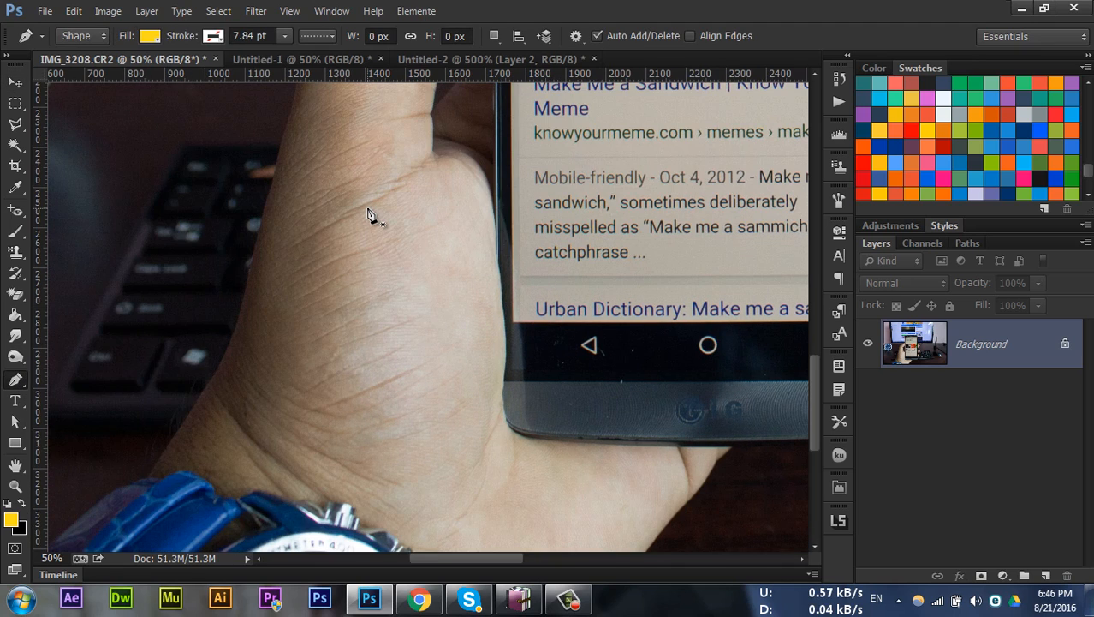
{"action": "left_click", "coordinate": [99, 35]}
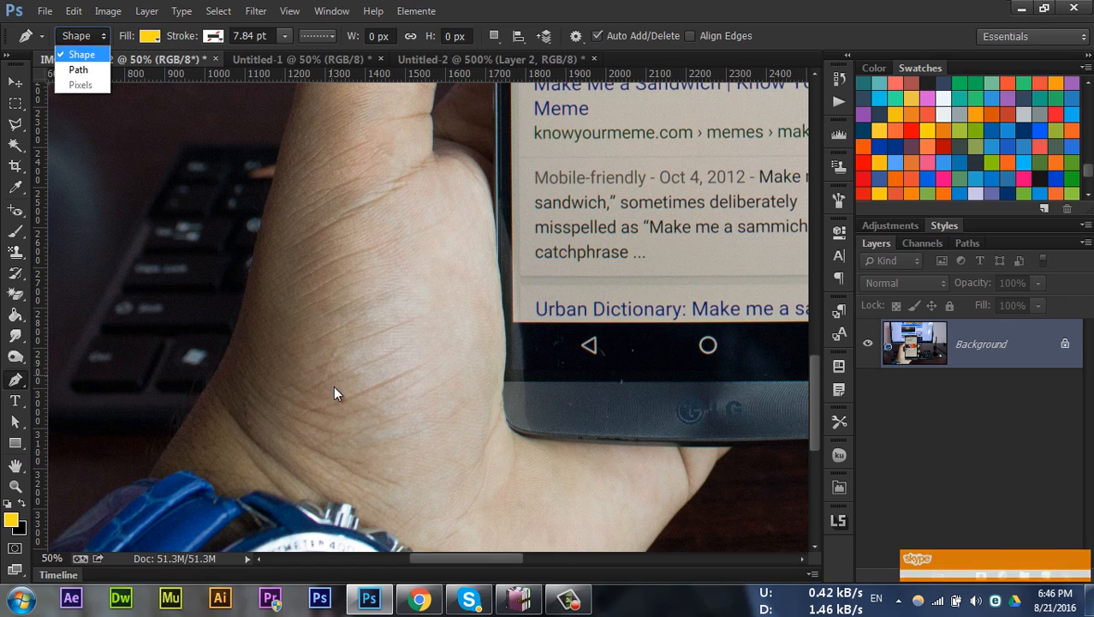
{"action": "left_click", "coordinate": [78, 69]}
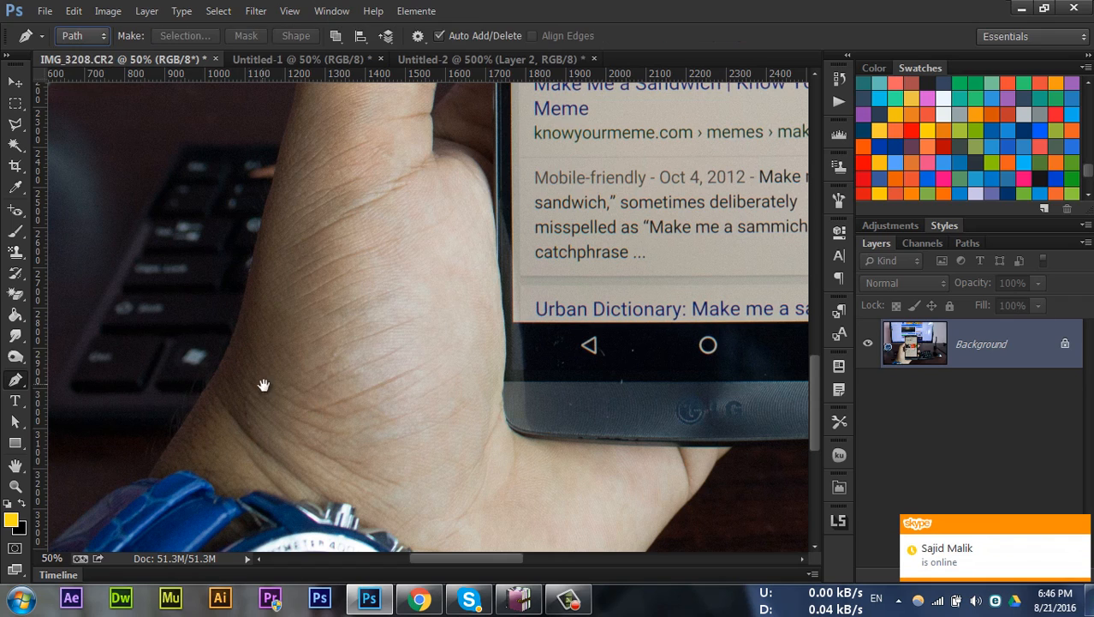
Start a path at the lower tip of the blue watch strap on the photo's bottom edge, placing four anchor points around the tip
{"action": "scroll", "coordinate": [261, 384], "scroll_direction": "down", "scroll_amount": 5}
{"action": "scroll", "coordinate": [261, 384], "scroll_direction": "left", "scroll_amount": 3}
{"action": "scroll", "coordinate": [295, 343], "scroll_direction": "up", "scroll_amount": 3}
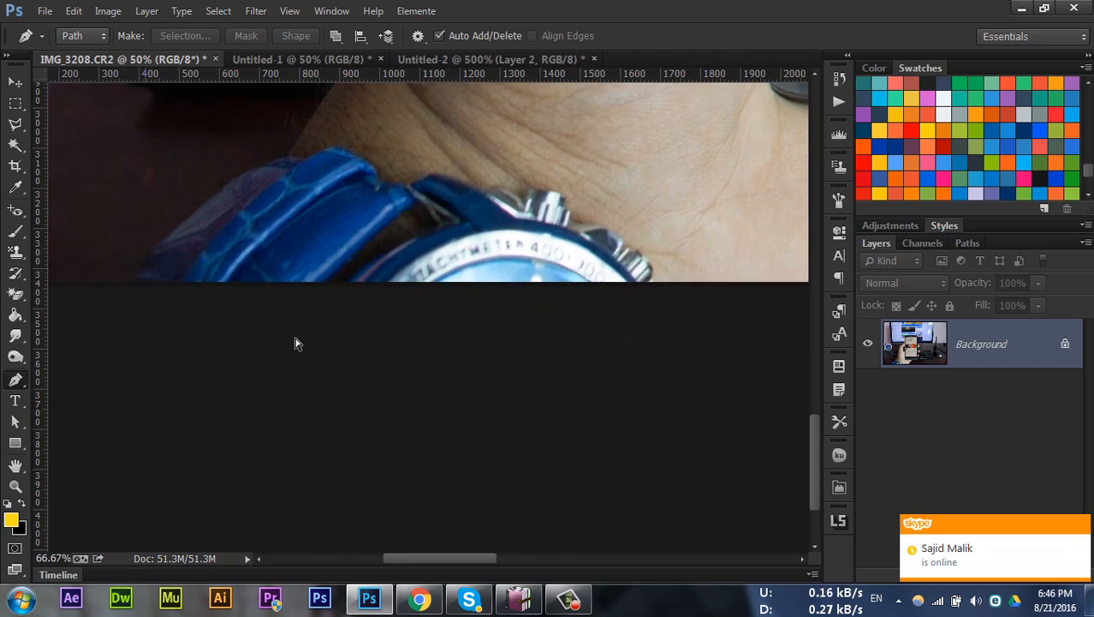
{"action": "left_click_drag", "start_coordinate": [354, 298], "coordinate": [464, 215]}
{"action": "key", "text": "ctrl+r"}
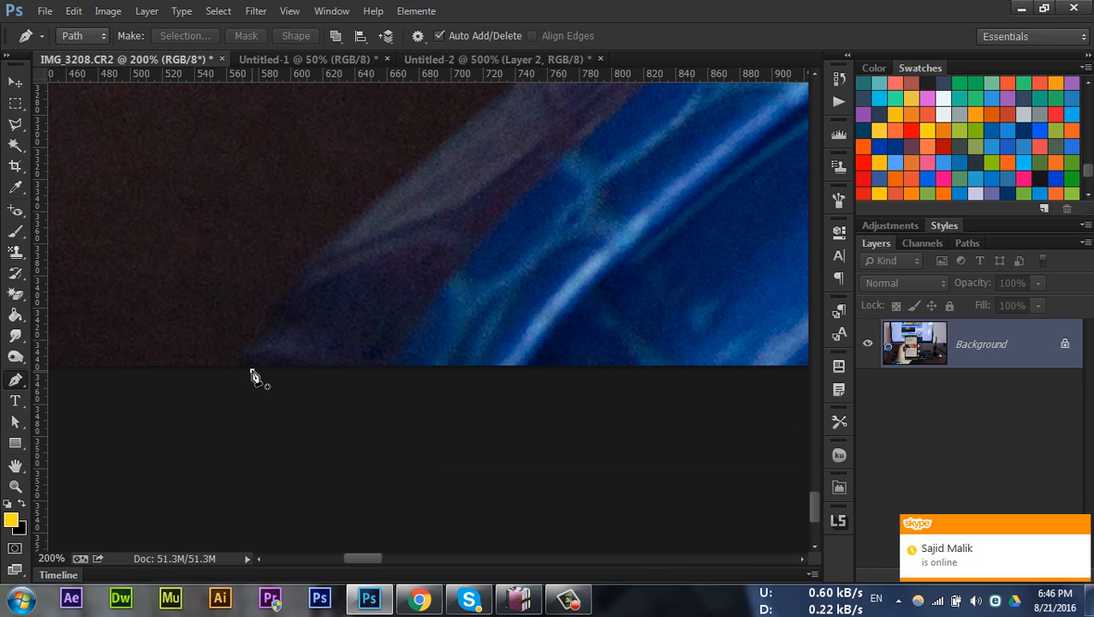
{"action": "left_click", "coordinate": [252, 371]}
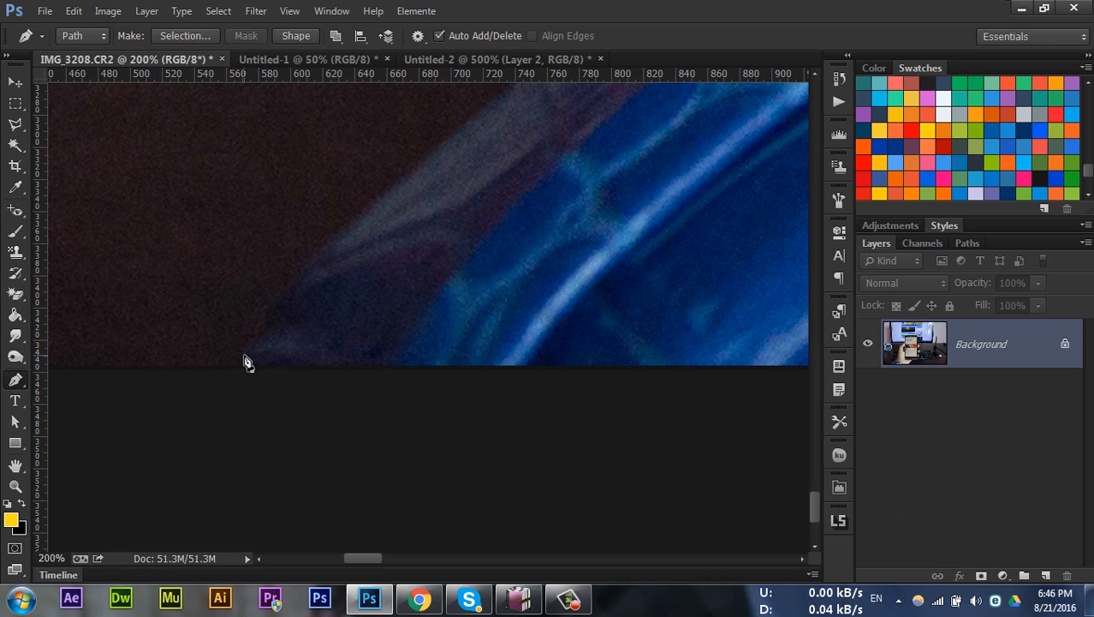
{"action": "left_click", "coordinate": [245, 355]}
{"action": "left_click", "coordinate": [248, 340]}
{"action": "left_click", "coordinate": [259, 335]}
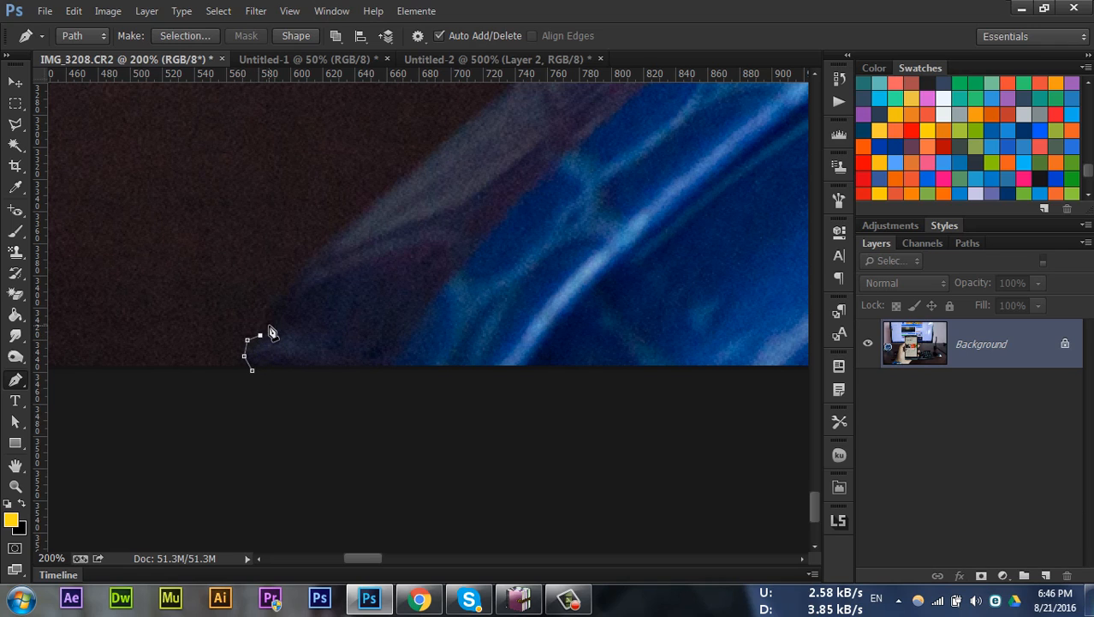
Continue the path up the watch strap's outer edge with six more anchor points
{"action": "left_click", "coordinate": [269, 325]}
{"action": "left_click", "coordinate": [274, 306]}
{"action": "left_click", "coordinate": [304, 264]}
{"action": "left_click", "coordinate": [358, 214]}
{"action": "left_click", "coordinate": [443, 144]}
{"action": "left_click", "coordinate": [502, 98]}
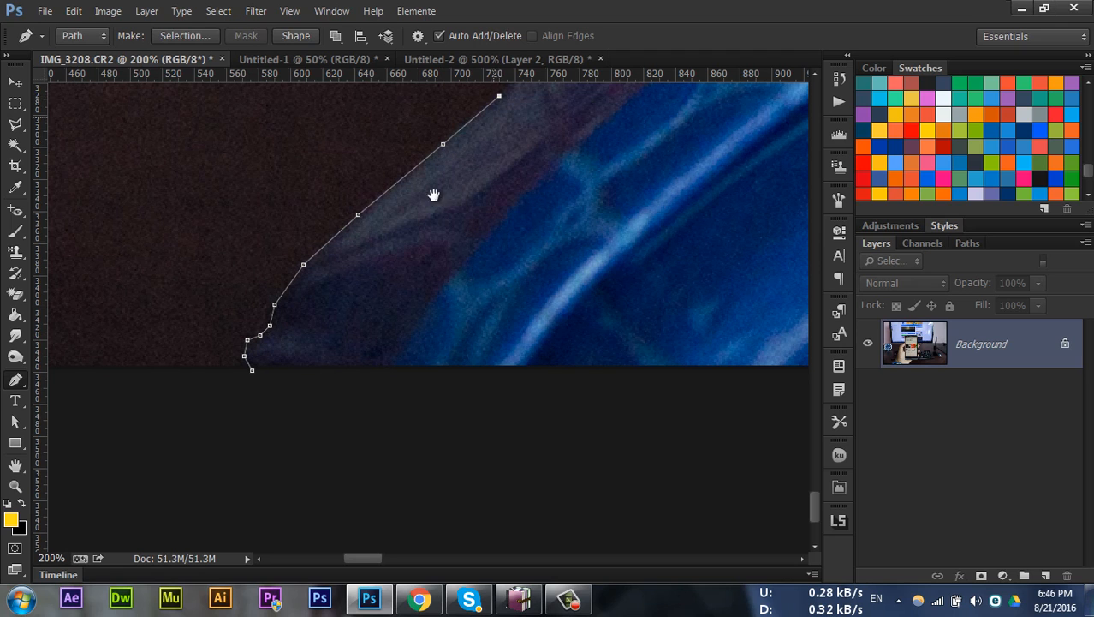
Trace the path over the upper curve of the watch strap's outer edge to where the strap meets the wrist
{"action": "left_click_drag", "start_coordinate": [435, 192], "coordinate": [200, 463]}
{"action": "left_click", "coordinate": [346, 306]}
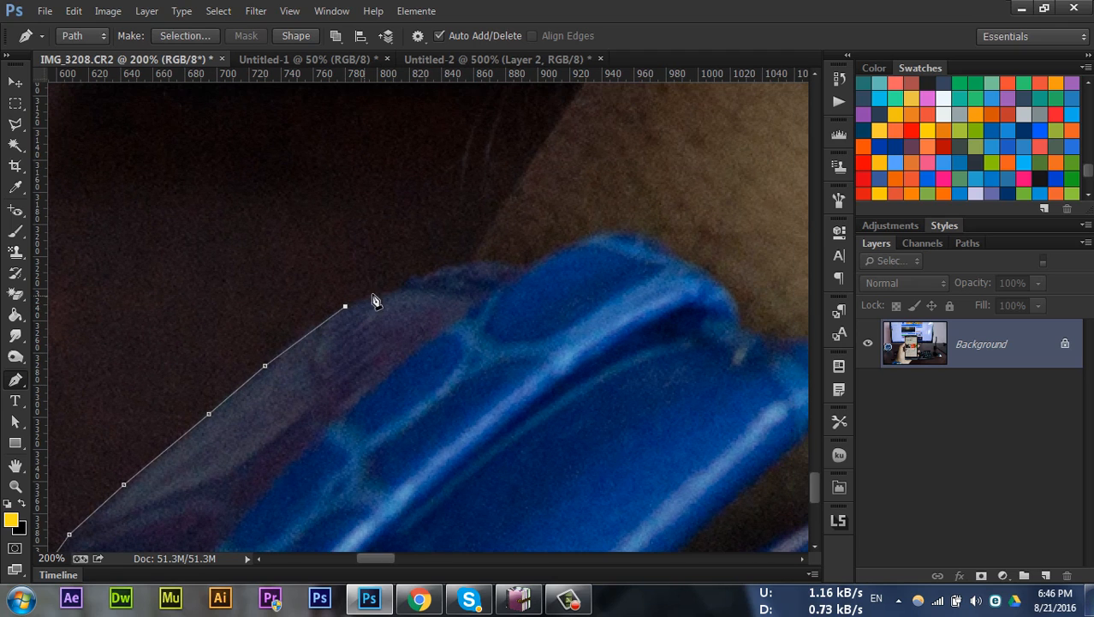
{"action": "left_click", "coordinate": [378, 293]}
{"action": "left_click", "coordinate": [400, 286]}
{"action": "left_click", "coordinate": [411, 277]}
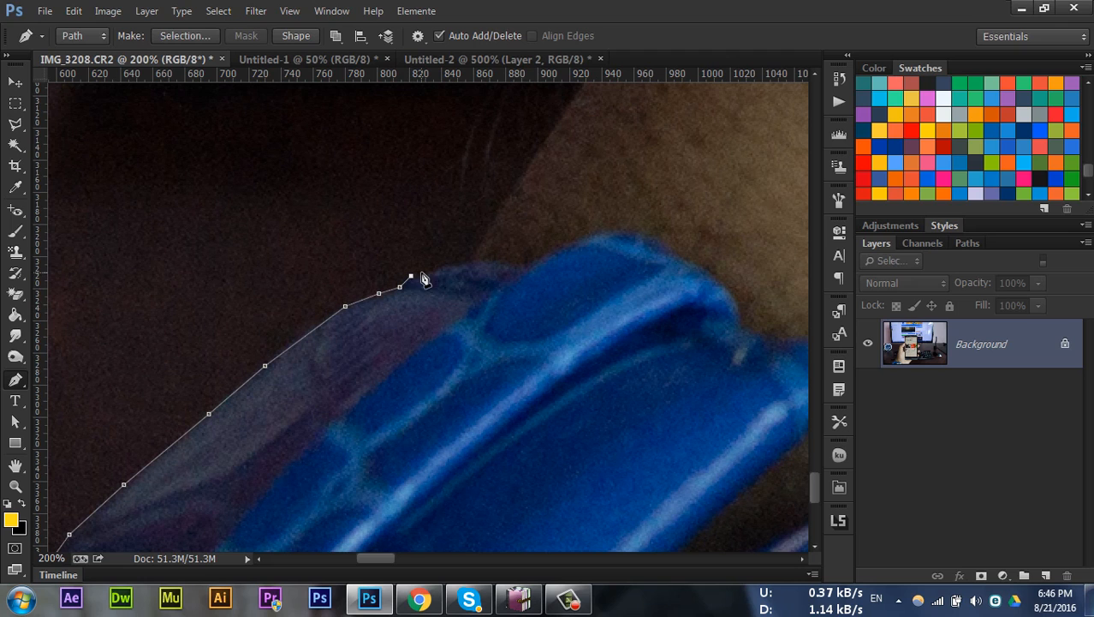
{"action": "left_click", "coordinate": [444, 270]}
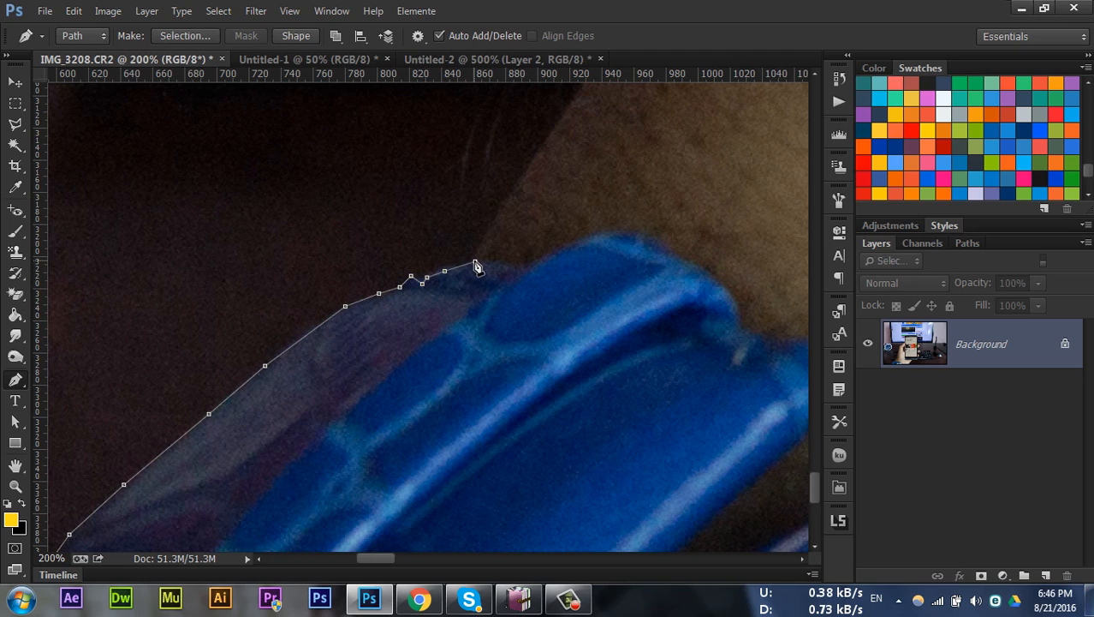
Extend the path from the strap along the wrist's outer edge with two widely spaced anchor points
{"action": "left_click_drag", "start_coordinate": [512, 199], "coordinate": [335, 437]}
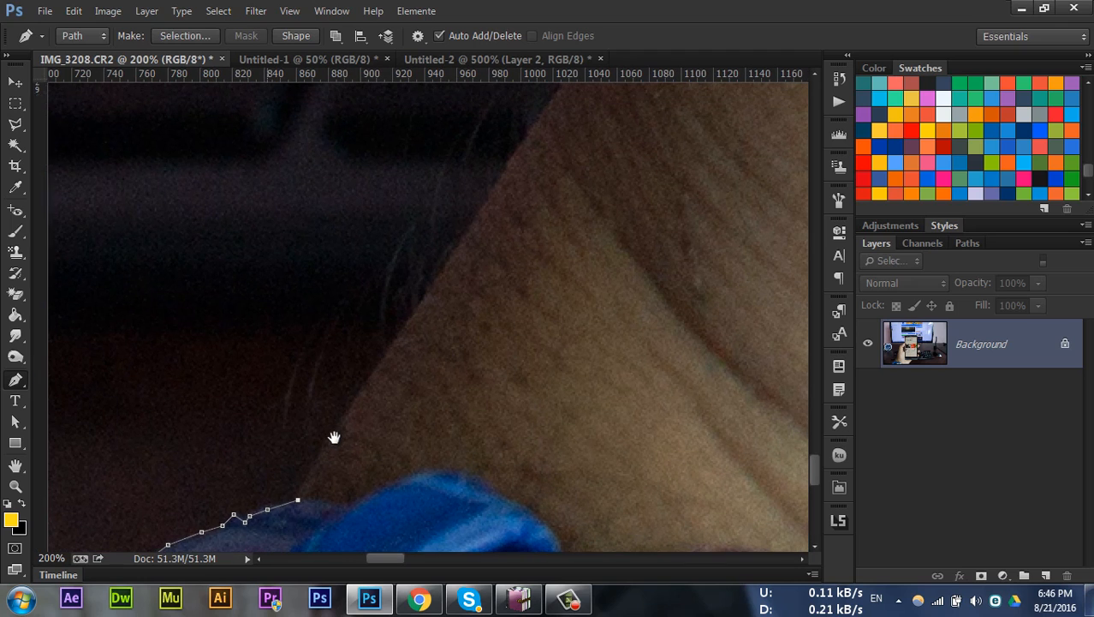
{"action": "left_click", "coordinate": [491, 196]}
{"action": "left_click_drag", "start_coordinate": [491, 196], "coordinate": [305, 426]}
{"action": "left_click", "coordinate": [380, 310]}
{"action": "left_click_drag", "start_coordinate": [439, 183], "coordinate": [391, 341]}
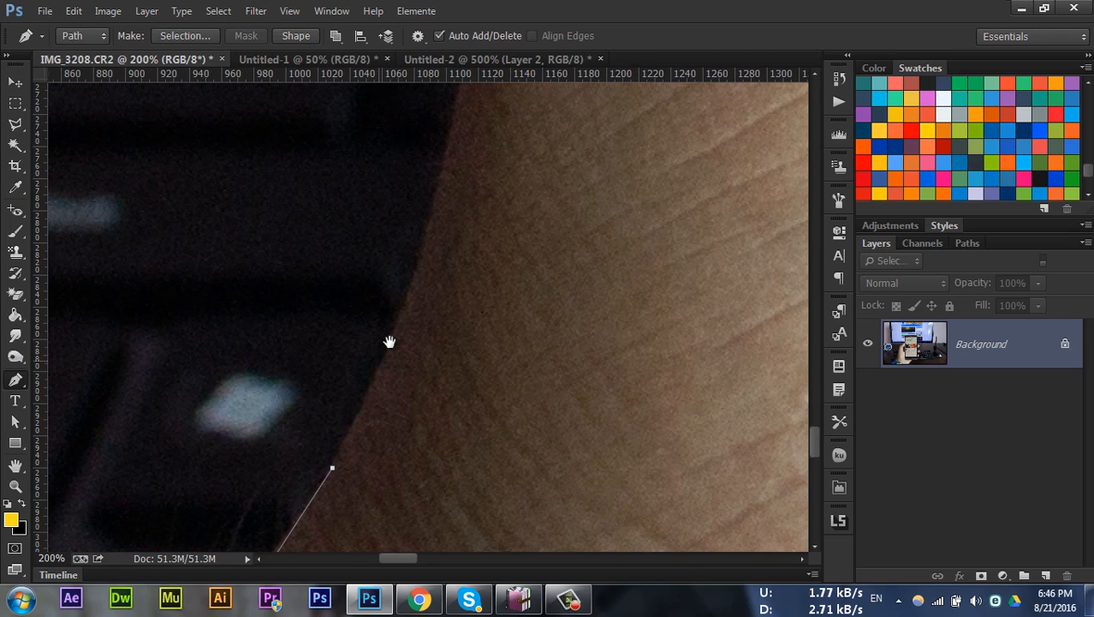
Try a straight segment along the hand's edge, undo it, and place a curved anchor point farther up beside the keyboard
{"action": "left_click", "coordinate": [414, 270]}
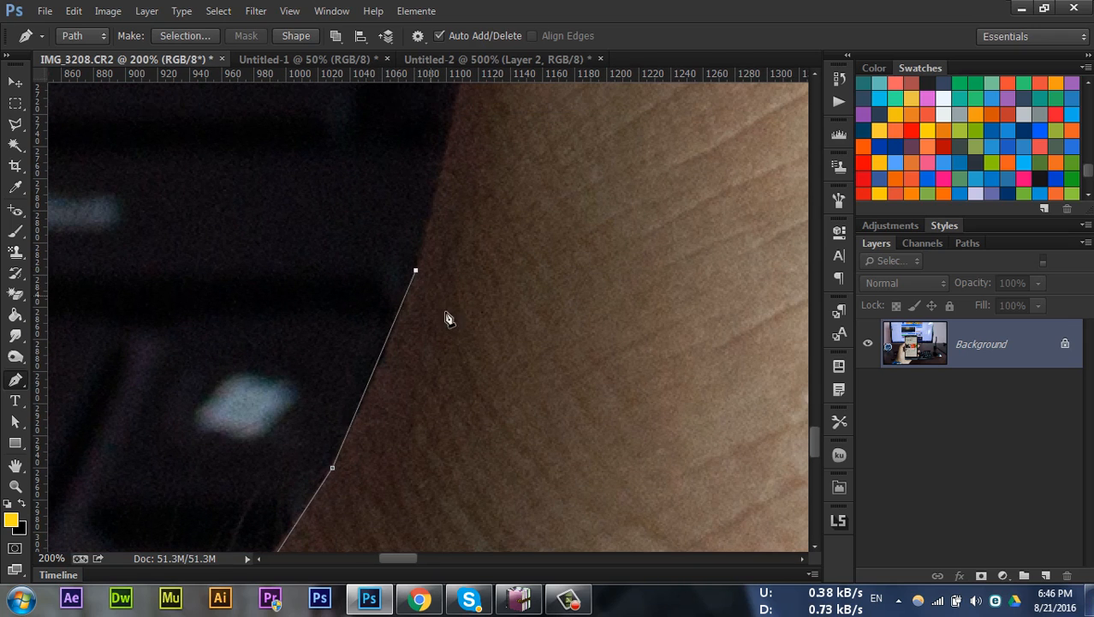
{"action": "key", "text": "ctrl+z"}
{"action": "key", "text": "ctrl+minus"}
{"action": "key", "text": "ctrl+minus"}
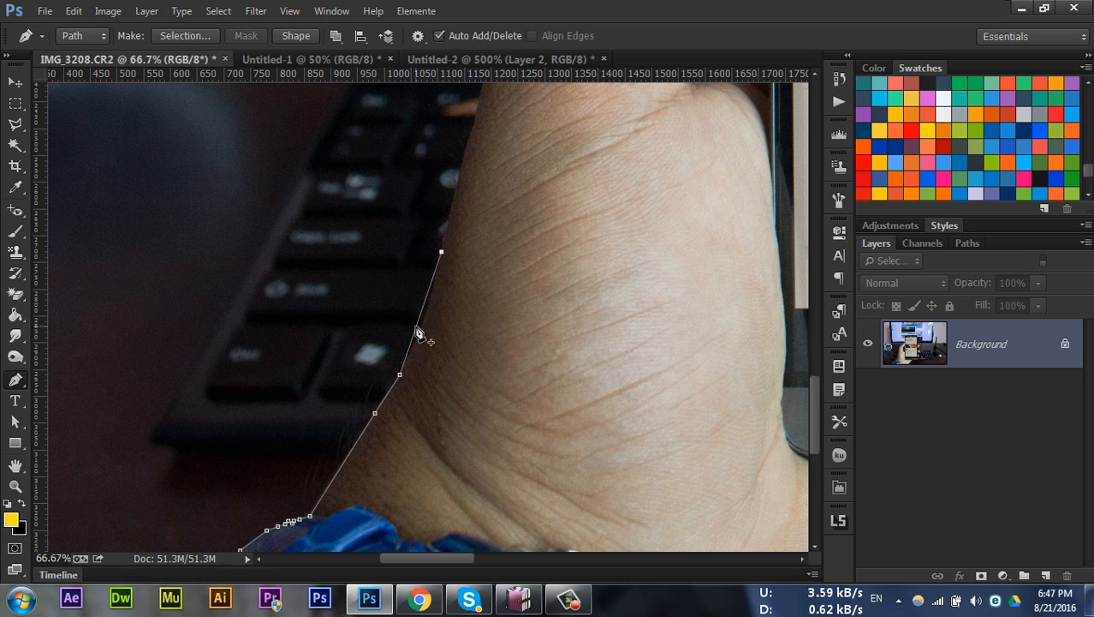
{"action": "left_click", "coordinate": [442, 252]}
{"action": "left_click_drag", "start_coordinate": [442, 250], "coordinate": [454, 277]}
{"action": "key", "text": "ctrl+plus"}
{"action": "key", "text": "ctrl+plus"}
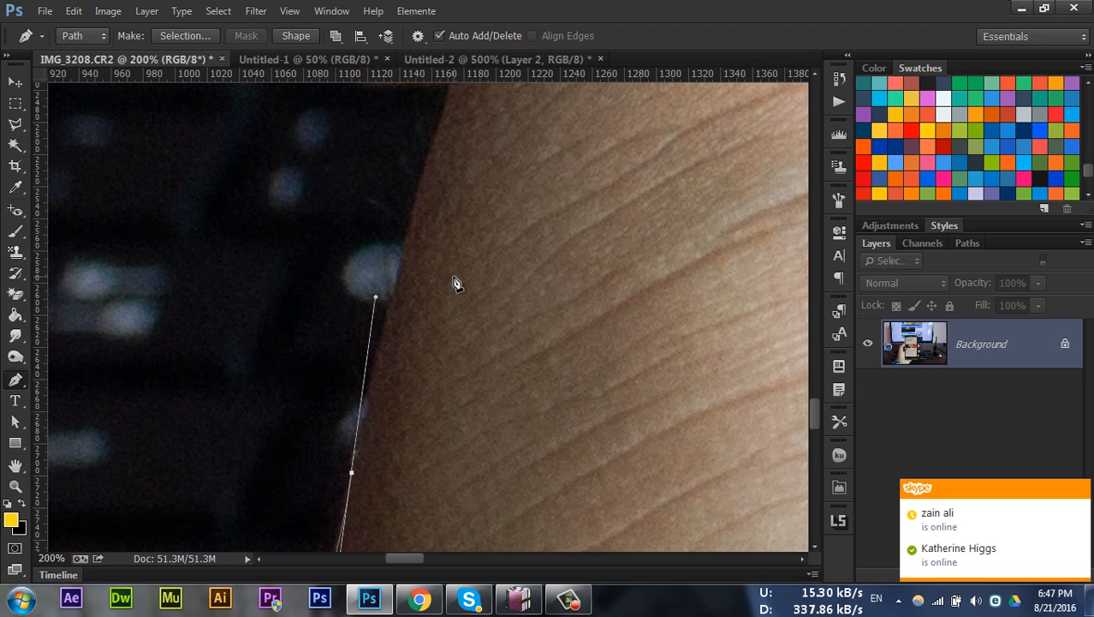
Extend the path up the hand's outer edge beside the keyboard with two more anchor points
{"action": "key", "text": "ctrl+minus"}
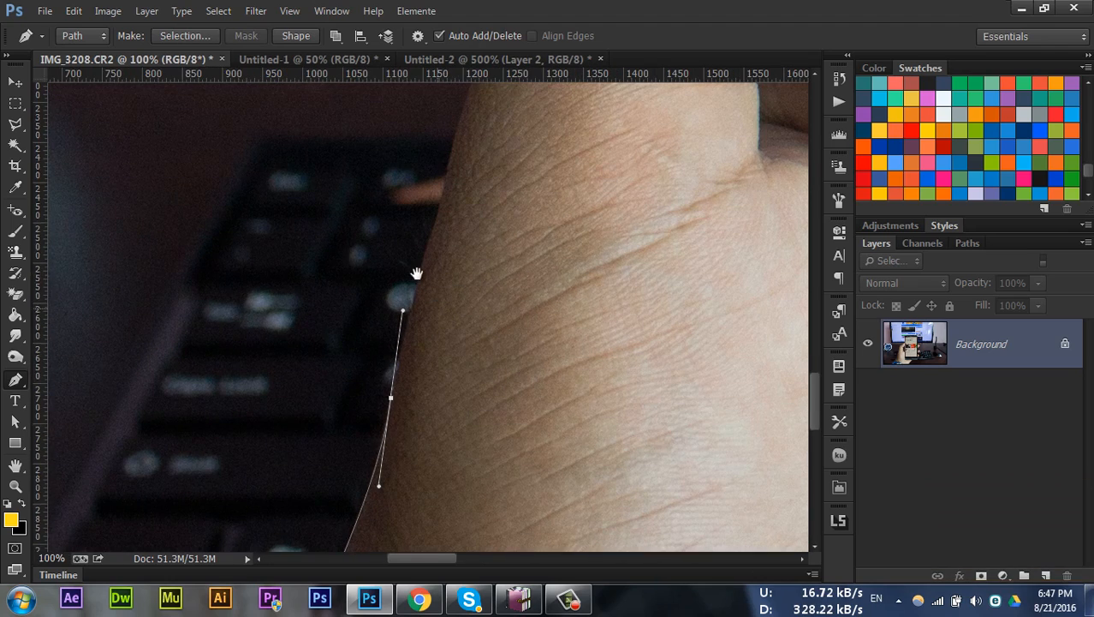
{"action": "left_click_drag", "start_coordinate": [438, 310], "coordinate": [411, 262]}
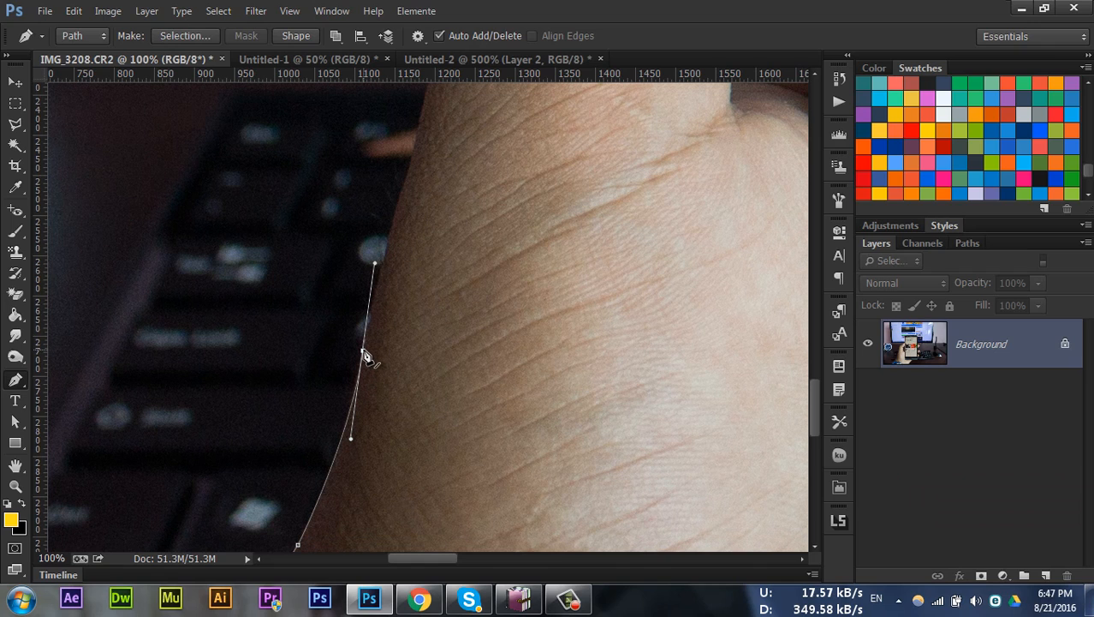
{"action": "left_click", "coordinate": [411, 164]}
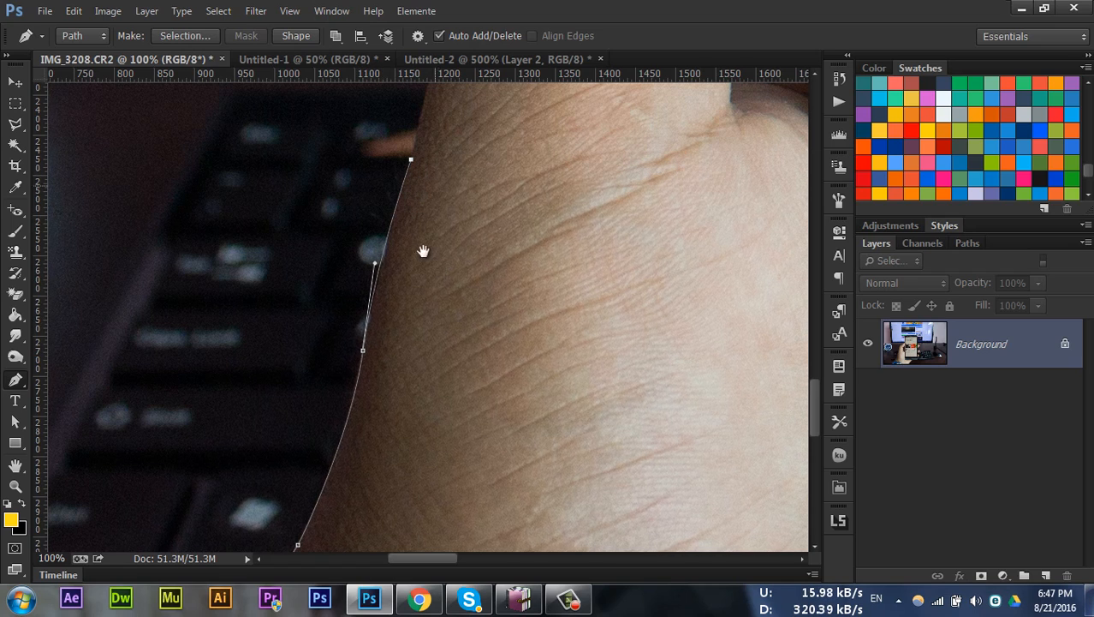
{"action": "left_click_drag", "start_coordinate": [423, 251], "coordinate": [379, 427]}
{"action": "left_click", "coordinate": [372, 311]}
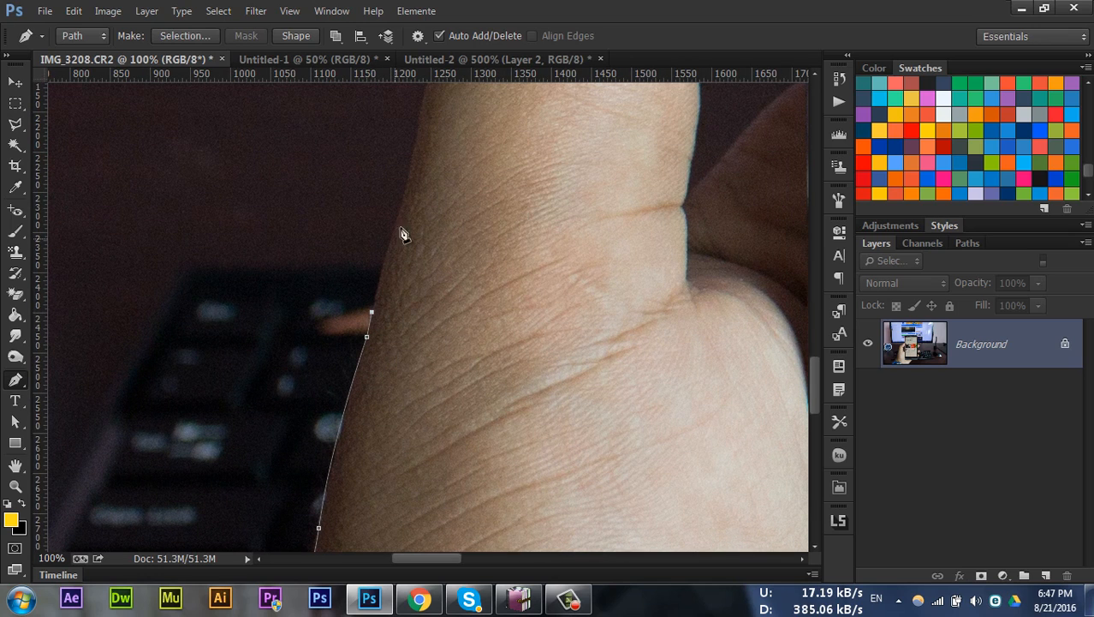
Add a curved and a corner anchor point farther up the hand's edge, and adjust the curve handle to follow the skin
{"action": "left_click_drag", "start_coordinate": [405, 199], "coordinate": [420, 161]}
{"action": "left_click", "coordinate": [405, 201], "text": "alt"}
{"action": "key", "text": "ctrl+z"}
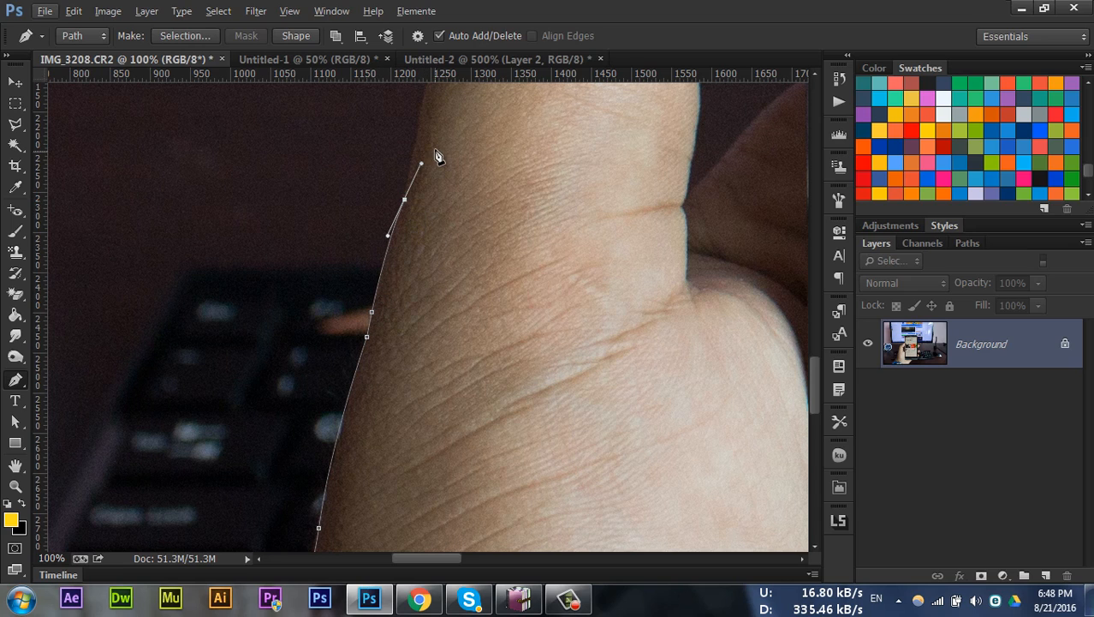
{"action": "left_click_drag", "start_coordinate": [437, 177], "coordinate": [433, 298]}
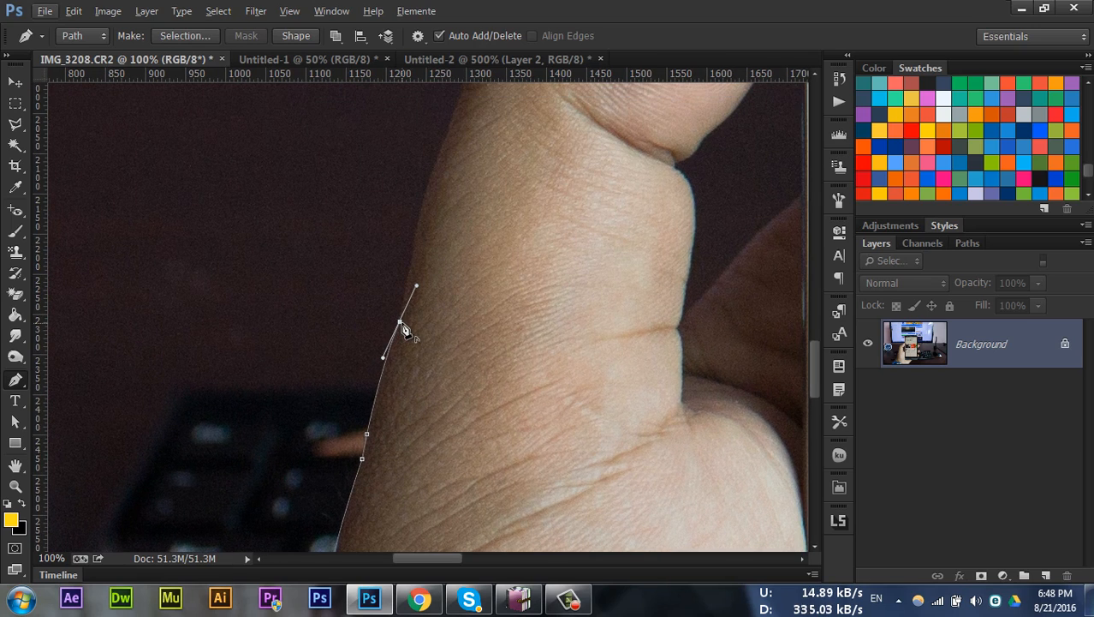
{"action": "left_click", "coordinate": [433, 177]}
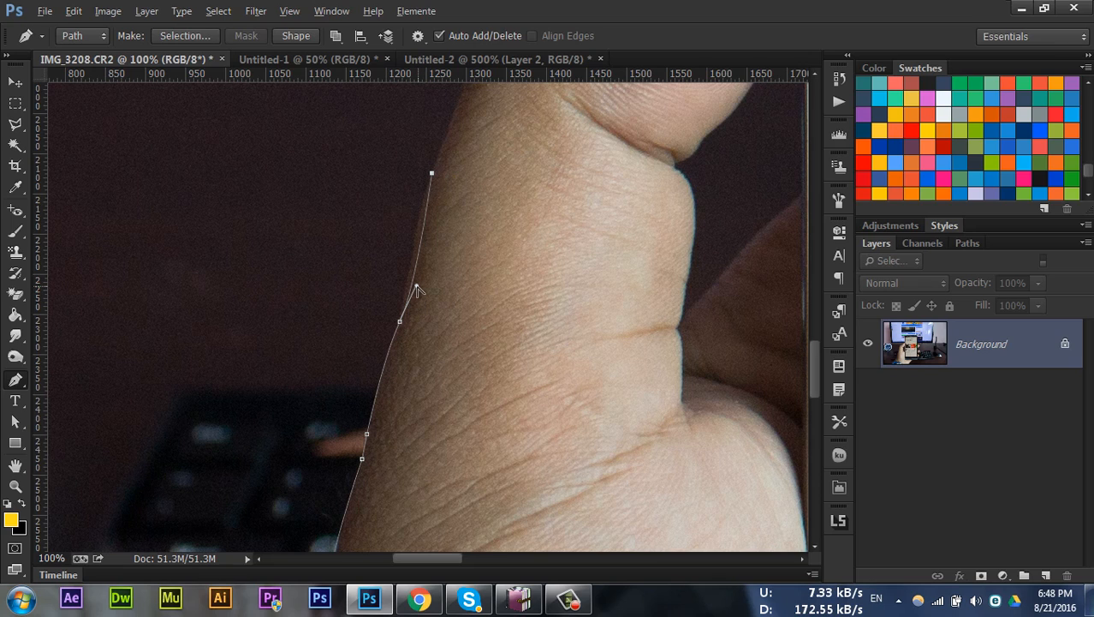
{"action": "left_click_drag", "start_coordinate": [416, 287], "coordinate": [406, 289]}
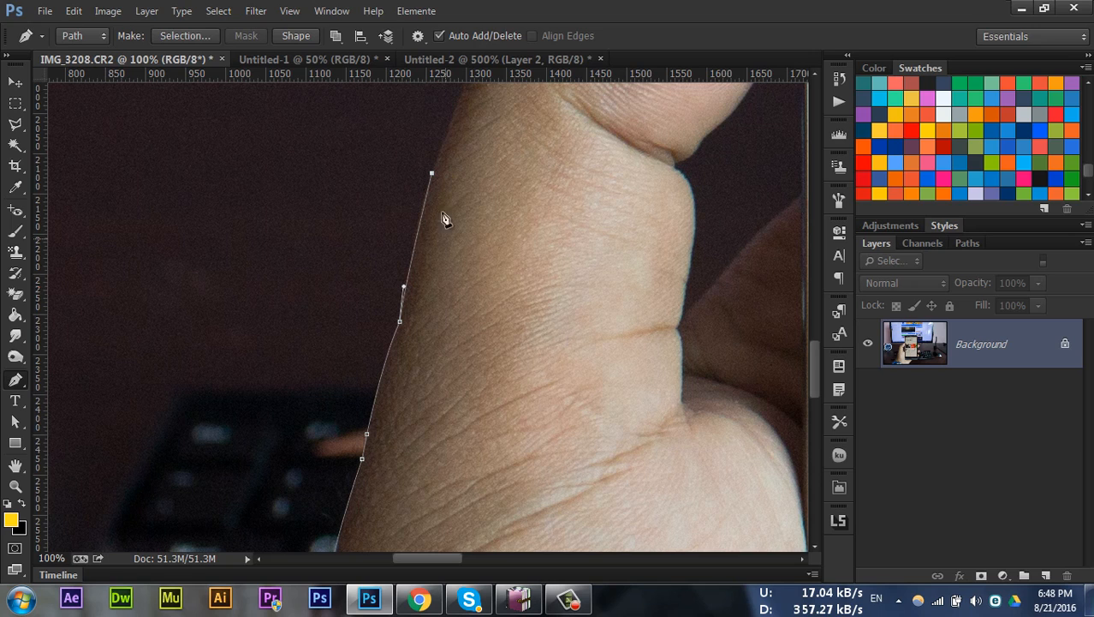
Trace the path up to the thumb's knuckle and around its bend with curved anchor points
{"action": "left_click_drag", "start_coordinate": [437, 153], "coordinate": [378, 300]}
{"action": "left_click", "coordinate": [408, 224]}
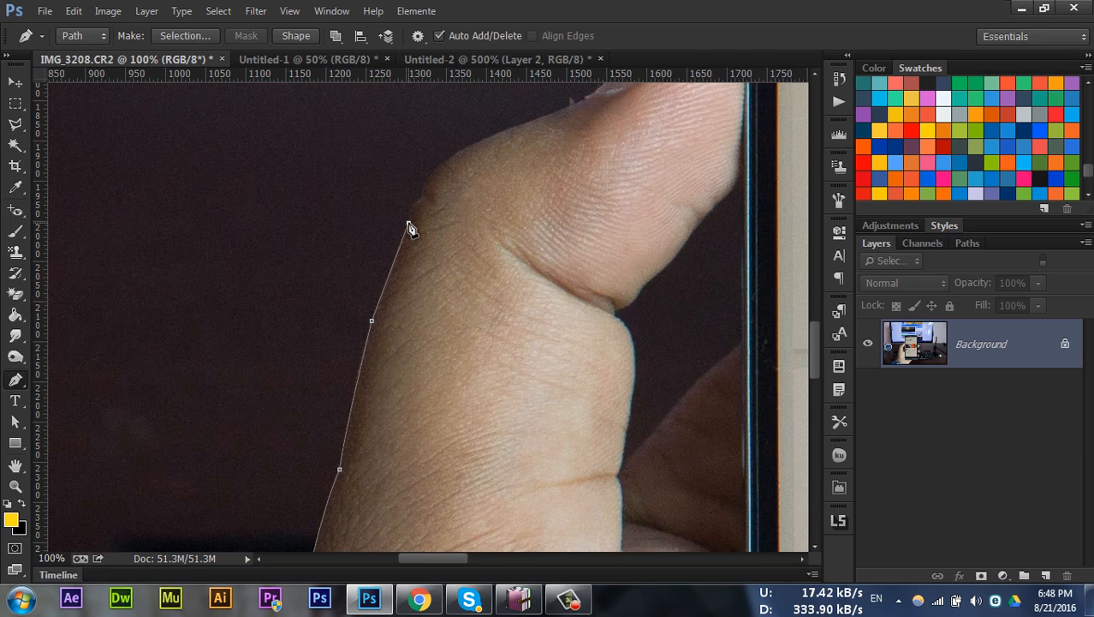
{"action": "left_click_drag", "start_coordinate": [470, 176], "coordinate": [393, 242]}
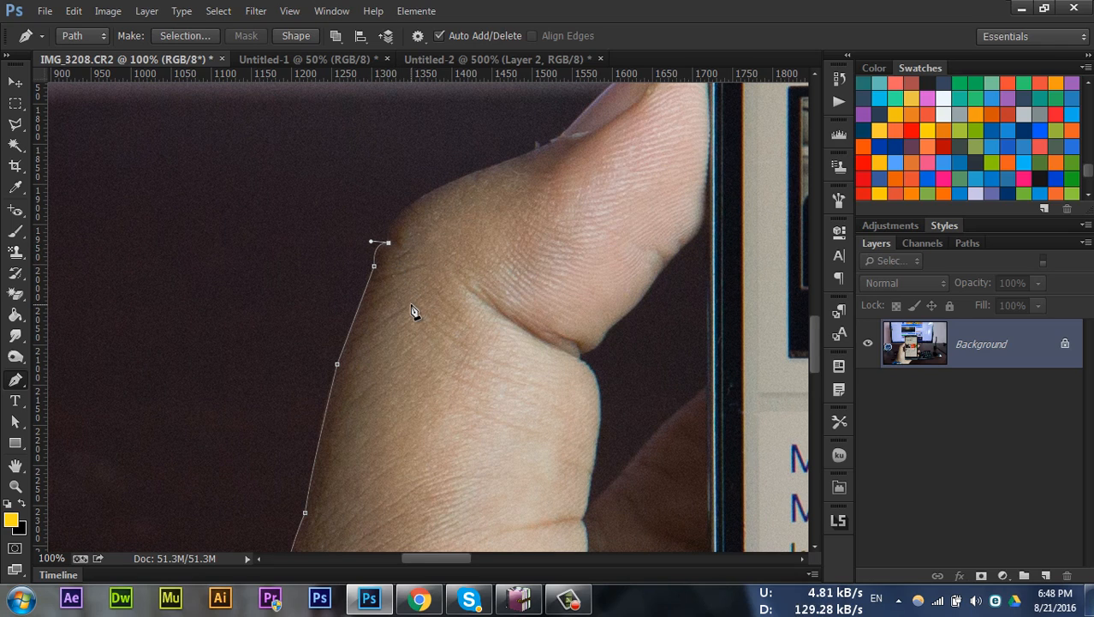
{"action": "scroll", "coordinate": [413, 311], "scroll_direction": "up", "scroll_amount": 3}
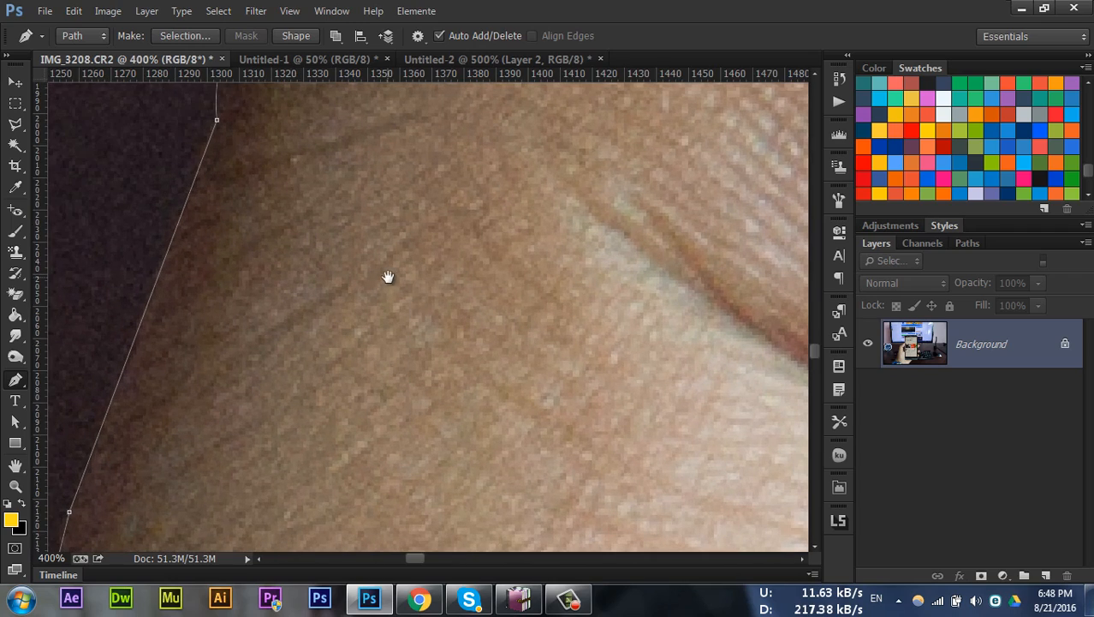
{"action": "left_click_drag", "start_coordinate": [388, 276], "coordinate": [385, 480]}
{"action": "left_click_drag", "start_coordinate": [332, 207], "coordinate": [362, 356]}
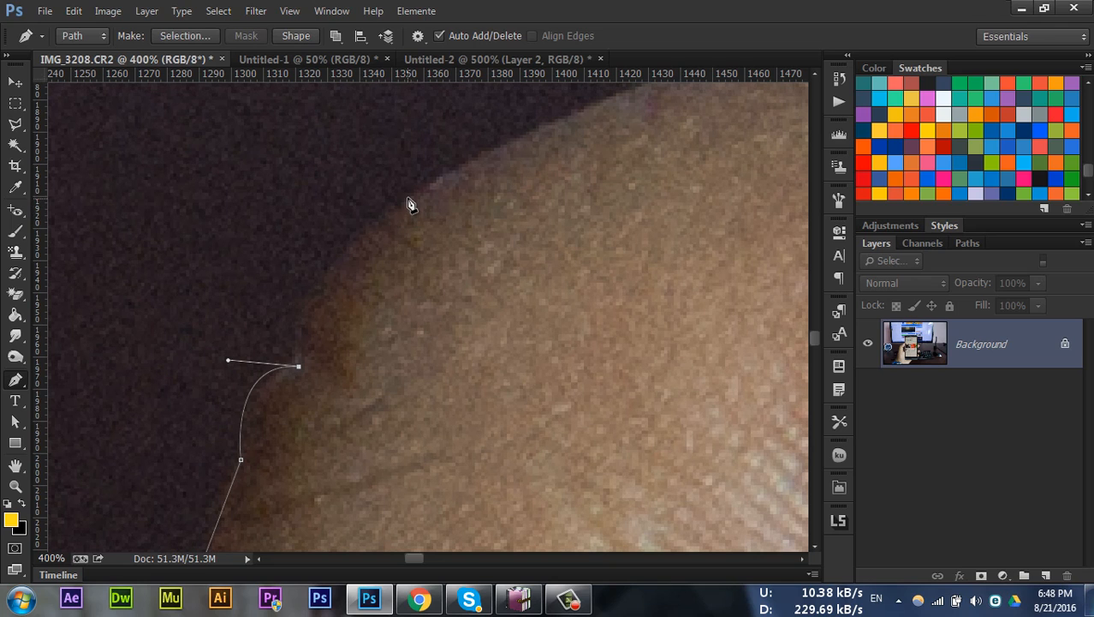
{"action": "left_click_drag", "start_coordinate": [407, 196], "coordinate": [380, 337]}
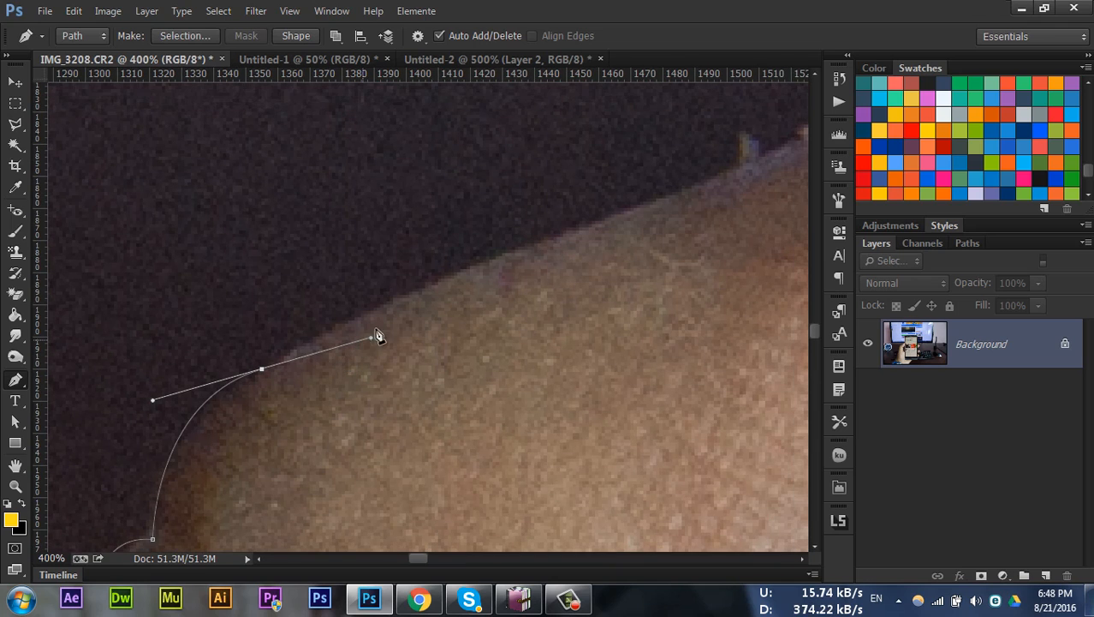
Remove the outgoing handle of the last knuckle anchor and continue with two straight segments along the thumb's upper edge
{"action": "left_click", "coordinate": [479, 264]}
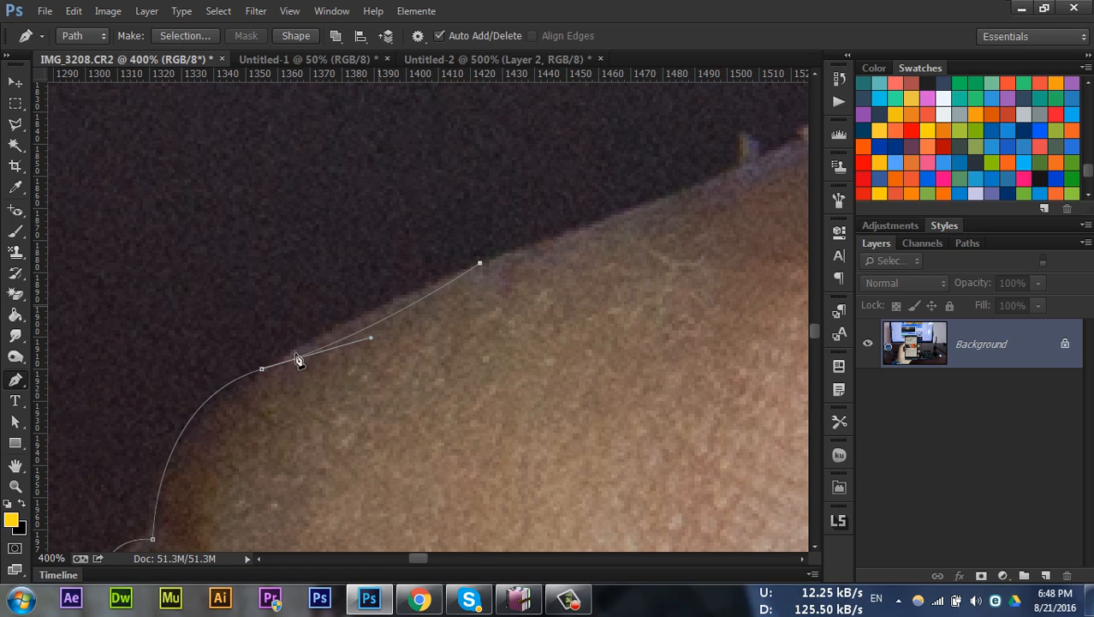
{"action": "key", "text": "ctrl+z"}
{"action": "left_click", "coordinate": [262, 369], "text": "alt"}
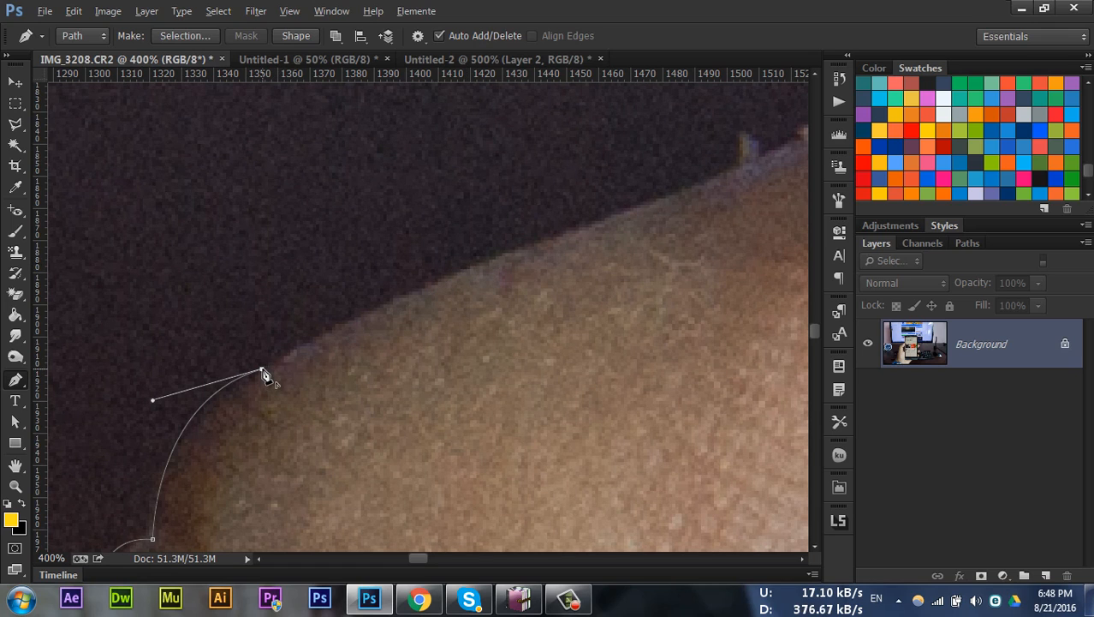
{"action": "left_click", "coordinate": [457, 276]}
{"action": "left_click", "coordinate": [622, 214]}
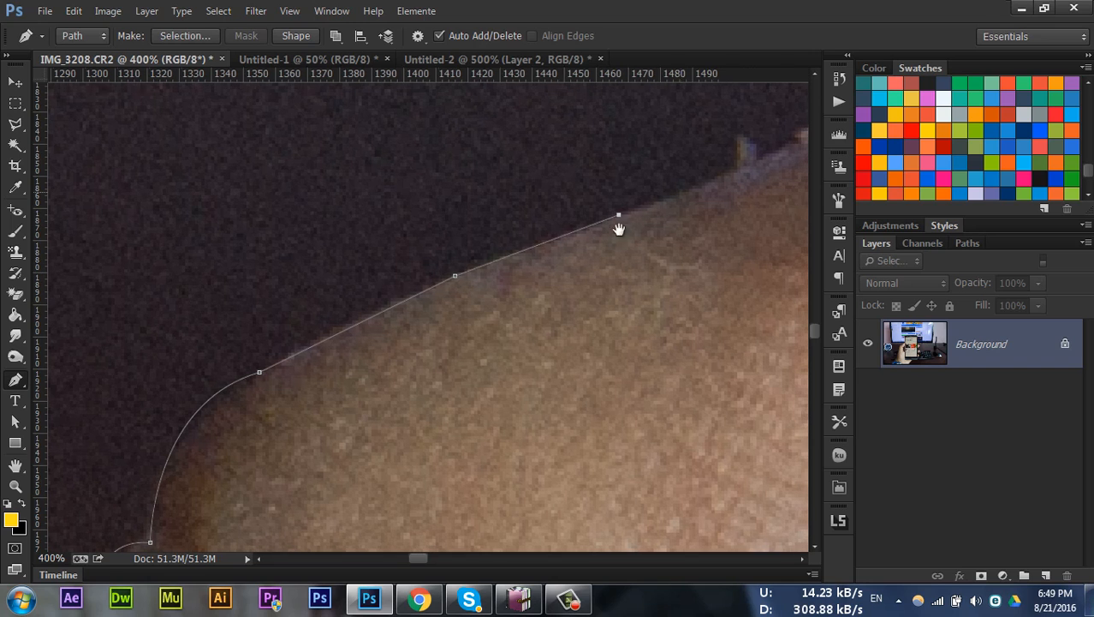
Continue the path in straight segments to the base of the thumbnail and along the nail's outer edge
{"action": "scroll", "coordinate": [582, 257], "scroll_direction": "up", "scroll_amount": 3}
{"action": "scroll", "coordinate": [582, 257], "scroll_direction": "right", "scroll_amount": 5}
{"action": "left_click", "coordinate": [575, 256]}
{"action": "scroll", "coordinate": [562, 274], "scroll_direction": "up", "scroll_amount": 3}
{"action": "scroll", "coordinate": [562, 274], "scroll_direction": "right", "scroll_amount": 4}
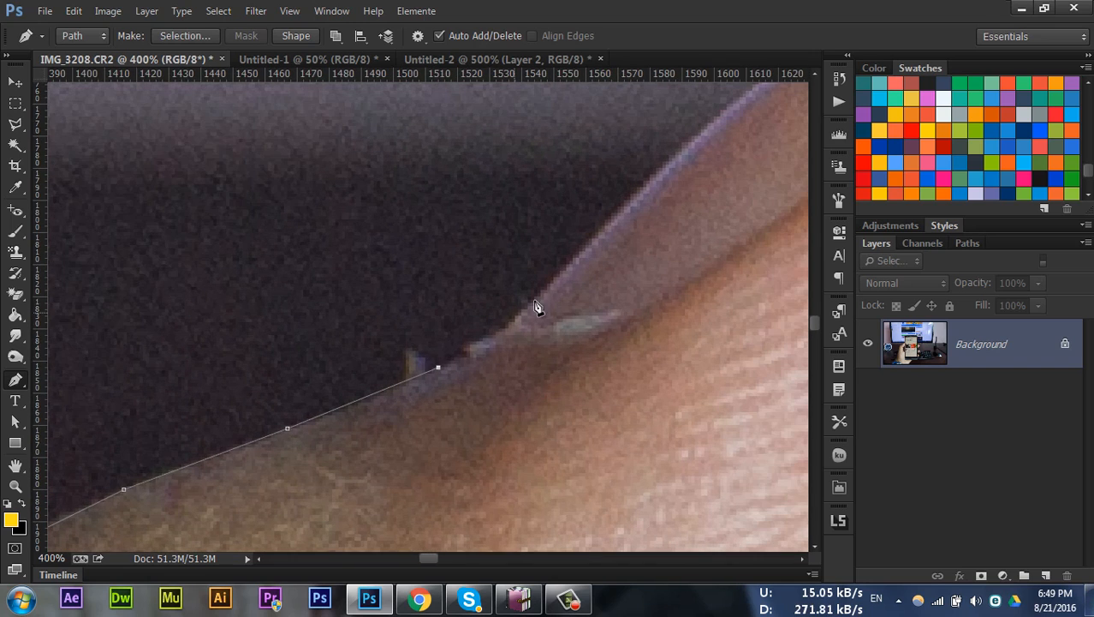
{"action": "scroll", "coordinate": [501, 357], "scroll_direction": "up", "scroll_amount": 3}
{"action": "scroll", "coordinate": [501, 356], "scroll_direction": "right", "scroll_amount": 4}
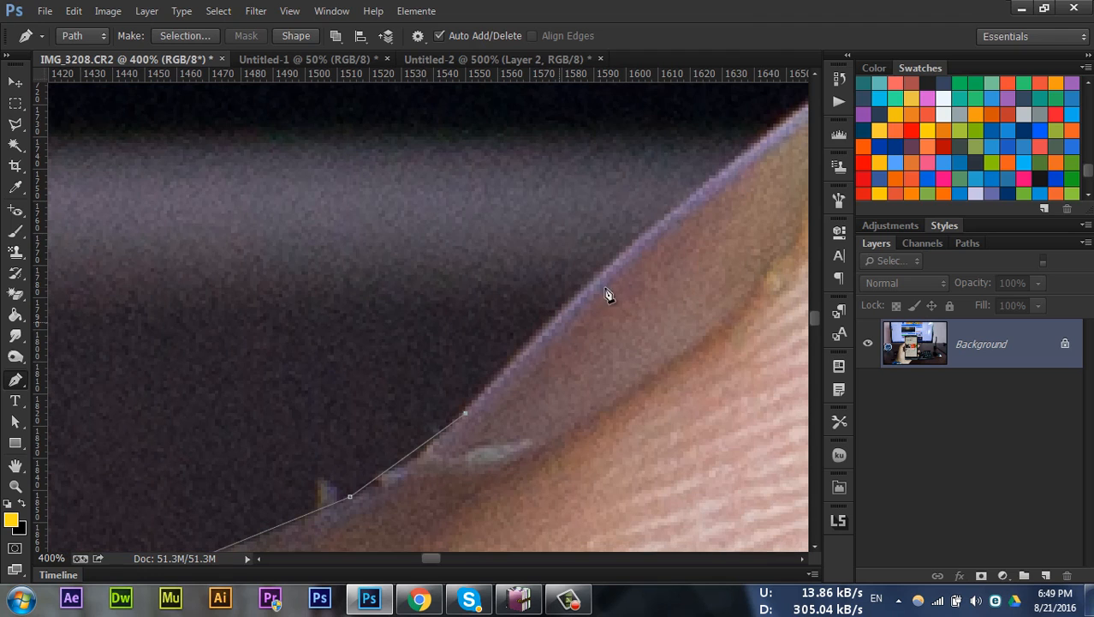
{"action": "left_click", "coordinate": [607, 264]}
{"action": "scroll", "coordinate": [608, 265], "scroll_direction": "down", "scroll_amount": 6}
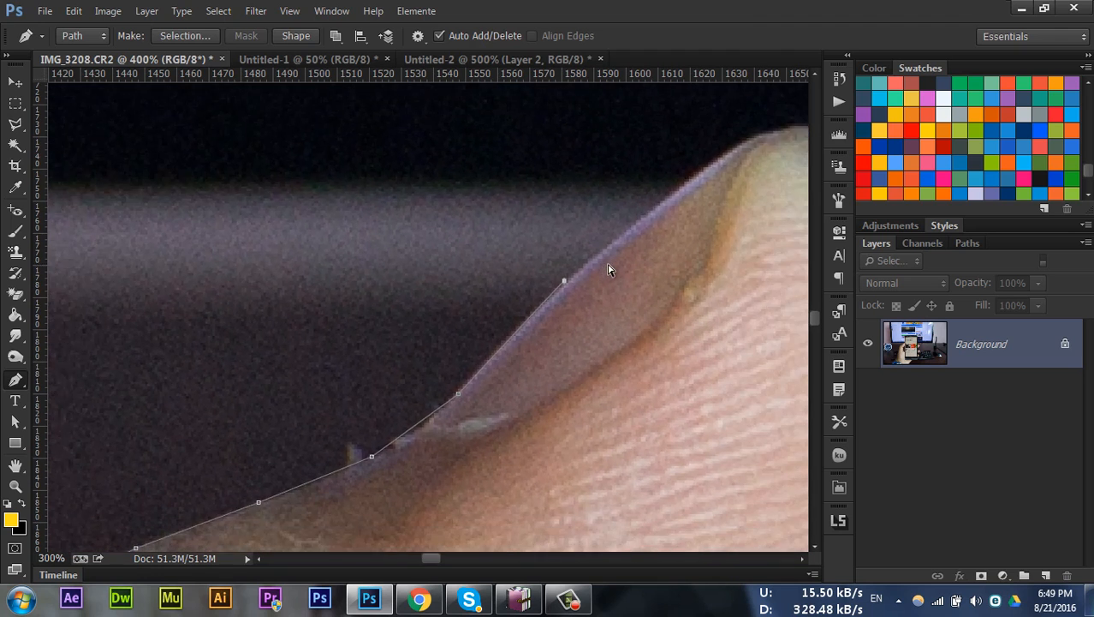
Run the path below the photo's lower edge and close it at the starting anchor beside the watch strap
{"action": "left_click_drag", "start_coordinate": [351, 401], "coordinate": [379, 413]}
{"action": "left_click_drag", "start_coordinate": [223, 383], "coordinate": [851, 335]}
{"action": "left_click", "coordinate": [196, 354]}
{"action": "left_click", "coordinate": [181, 321]}
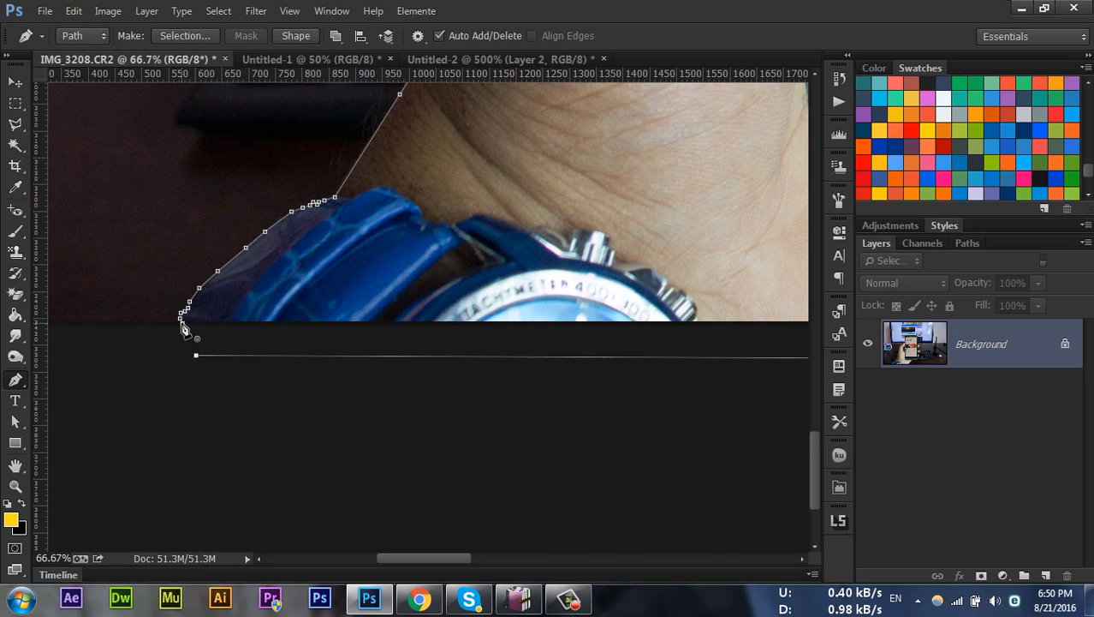
{"action": "scroll", "coordinate": [216, 394], "scroll_direction": "down", "scroll_amount": 5}
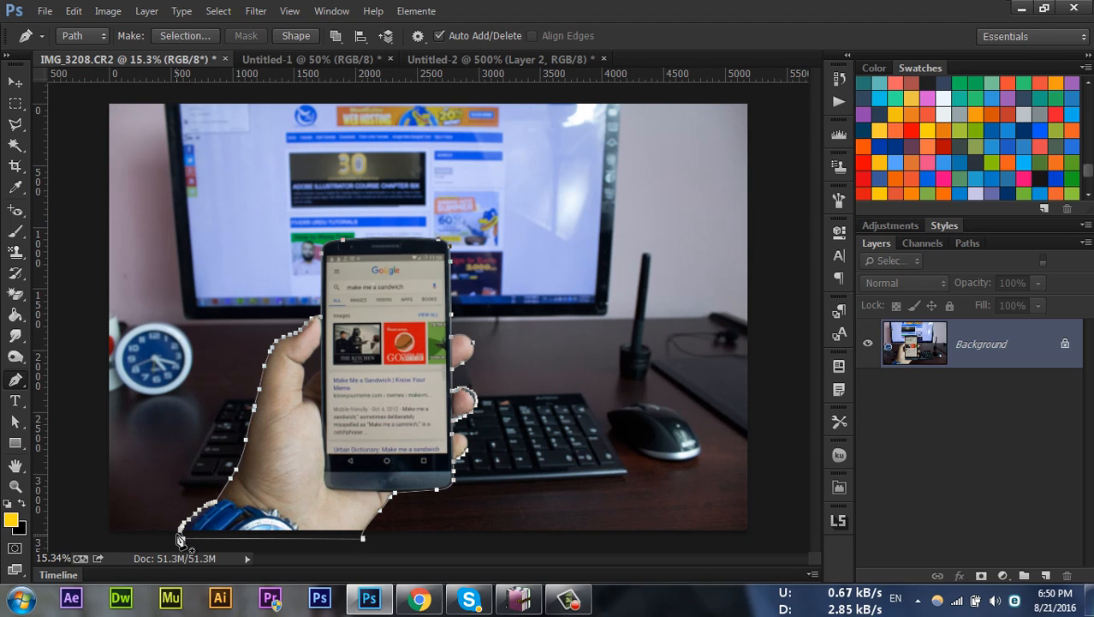
Convert the closed path into a new anti-aliased selection with a feather radius of 0 pixels
{"action": "right_click", "coordinate": [335, 377]}
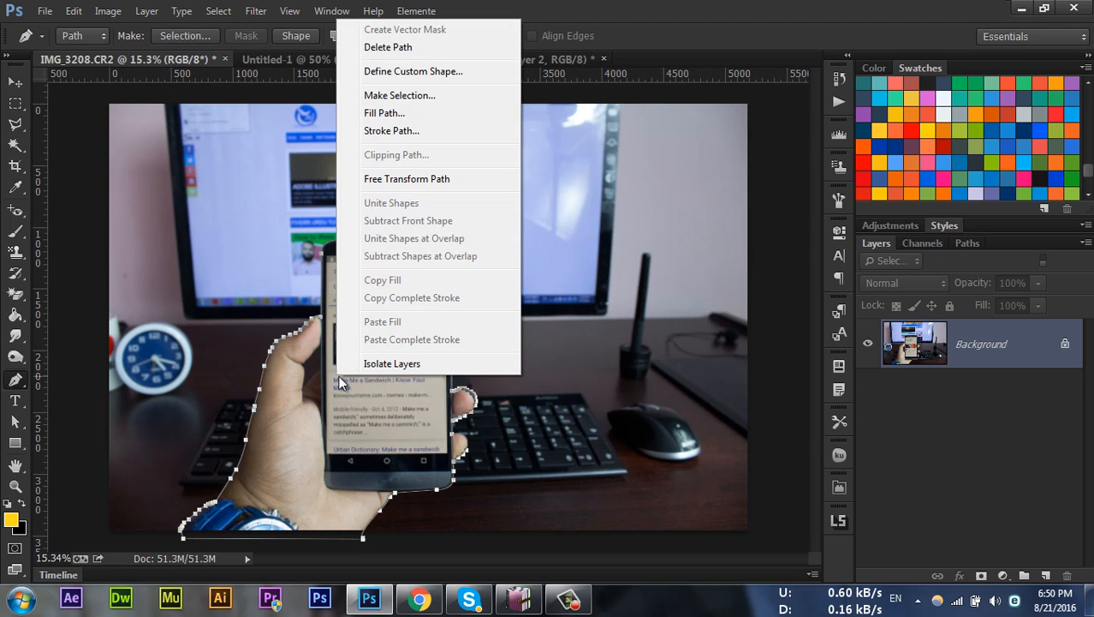
{"action": "left_click", "coordinate": [389, 97]}
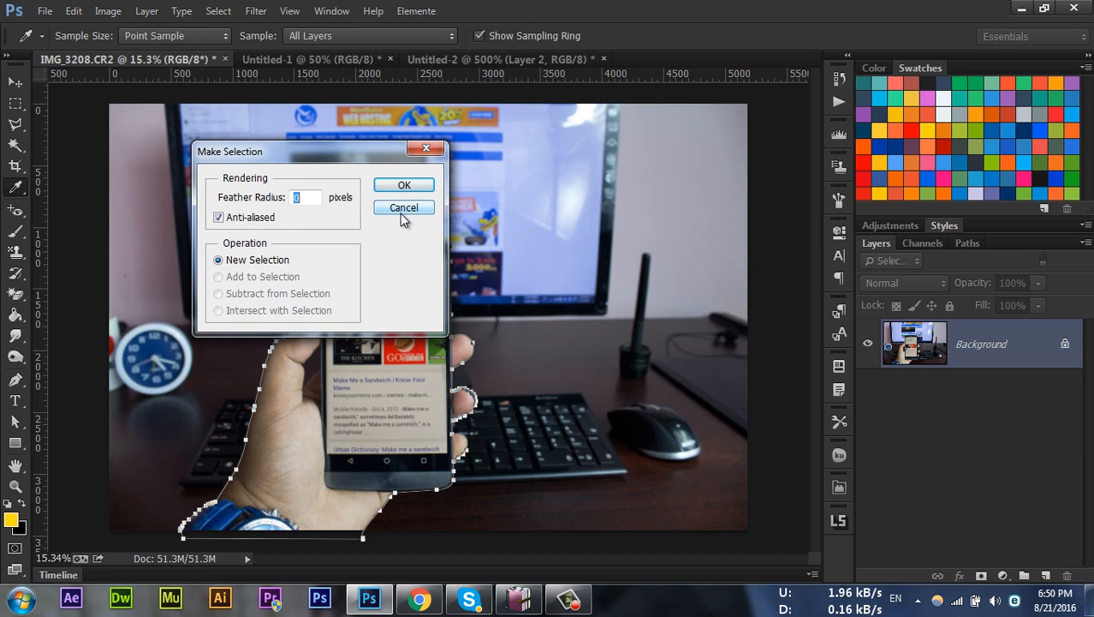
{"action": "left_click", "coordinate": [408, 189]}
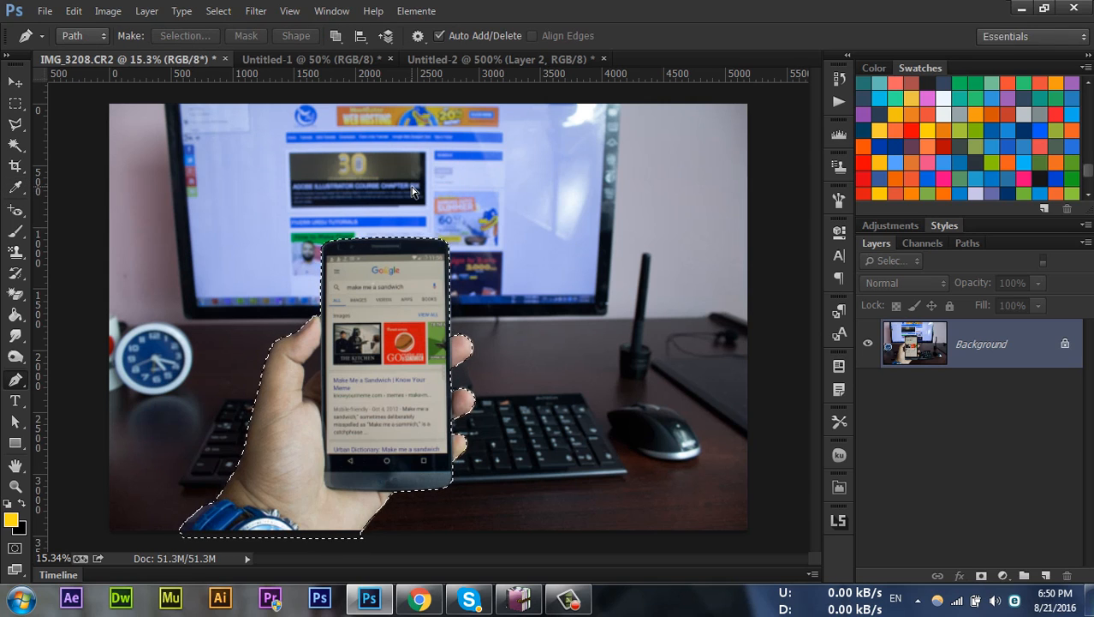
Copy the selected hand and phone to a new layer and hide the Background layer
{"action": "key", "text": "ctrl+j"}
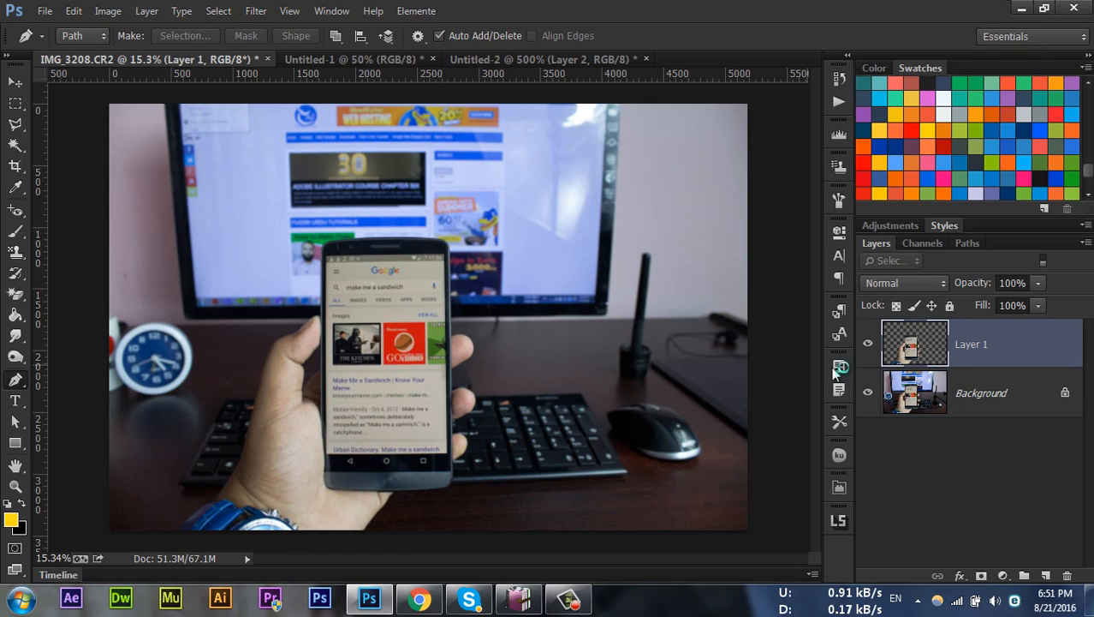
{"action": "left_click", "coordinate": [867, 392]}
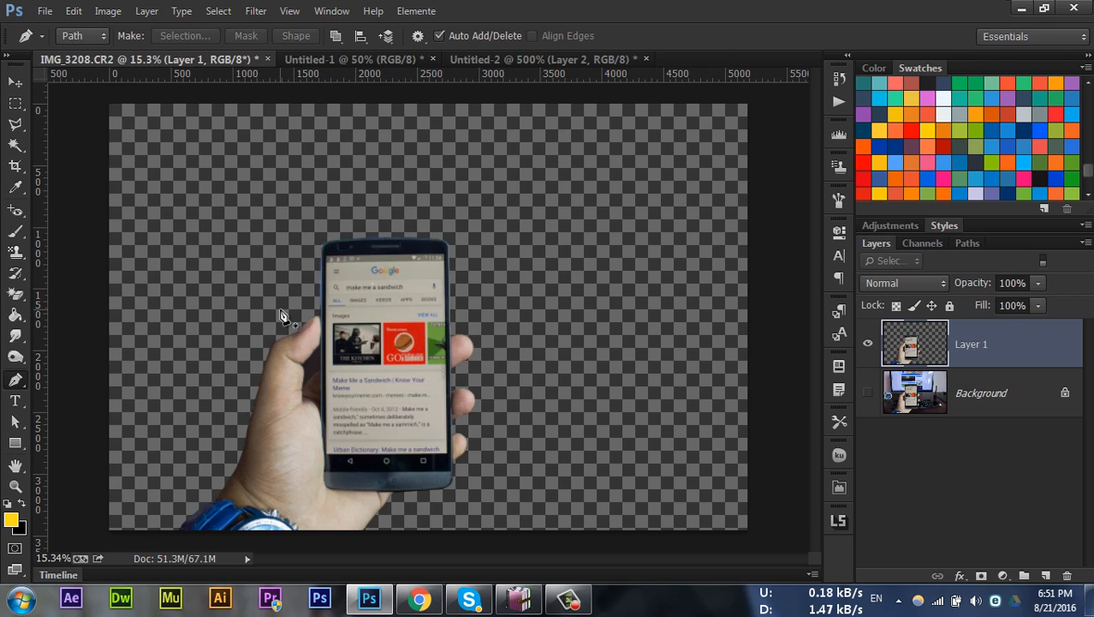
Switch to the Untitled-1 document and draw an open, hooked curve with the Freeform Pen tool in Path mode
{"action": "left_click", "coordinate": [386, 62]}
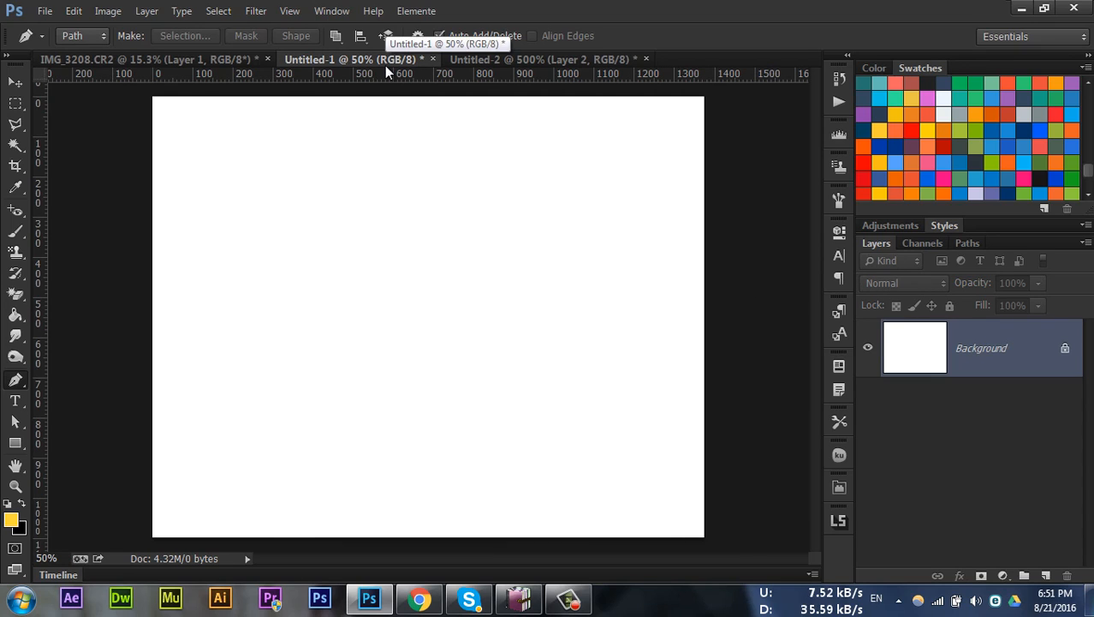
{"action": "right_click", "coordinate": [14, 380]}
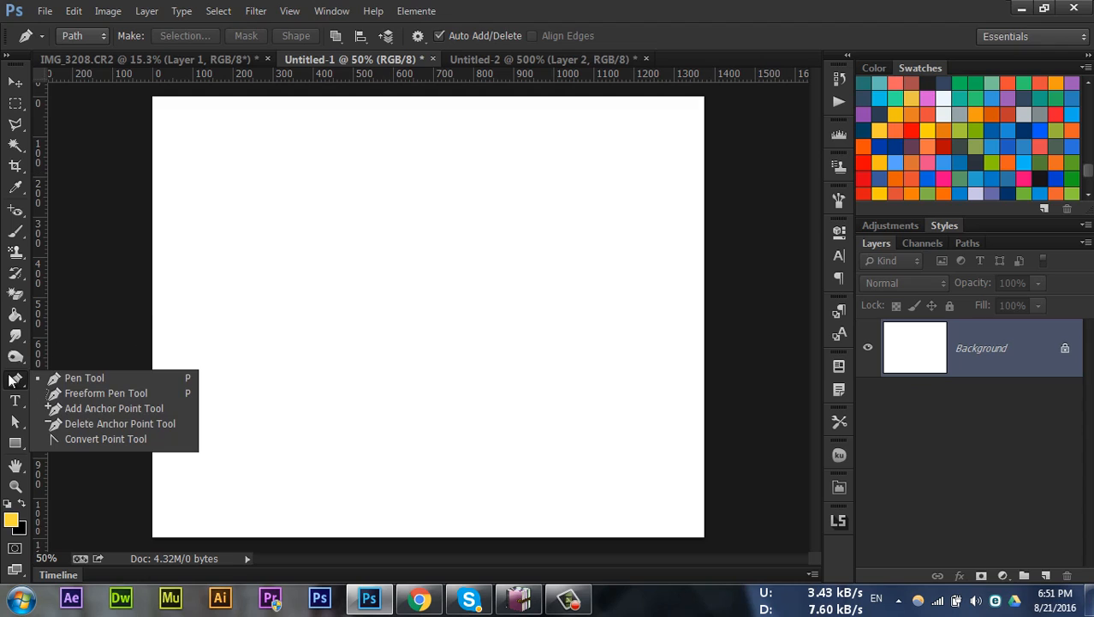
{"action": "left_click", "coordinate": [140, 393]}
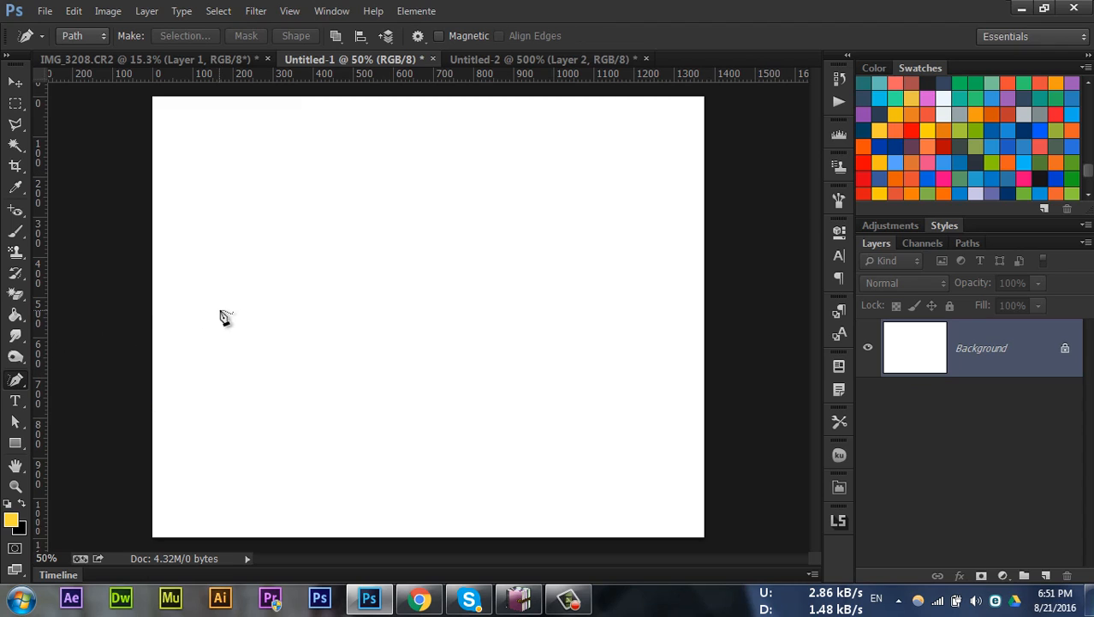
{"action": "left_click_drag", "start_coordinate": [221, 309], "coordinate": [477, 223]}
{"action": "mouse_move", "coordinate": [511, 304]}
{"action": "left_mouse_down"}
{"action": "mouse_move", "coordinate": [432, 401]}
{"action": "mouse_move", "coordinate": [320, 355]}
{"action": "mouse_move", "coordinate": [385, 306]}
{"action": "left_mouse_up"}
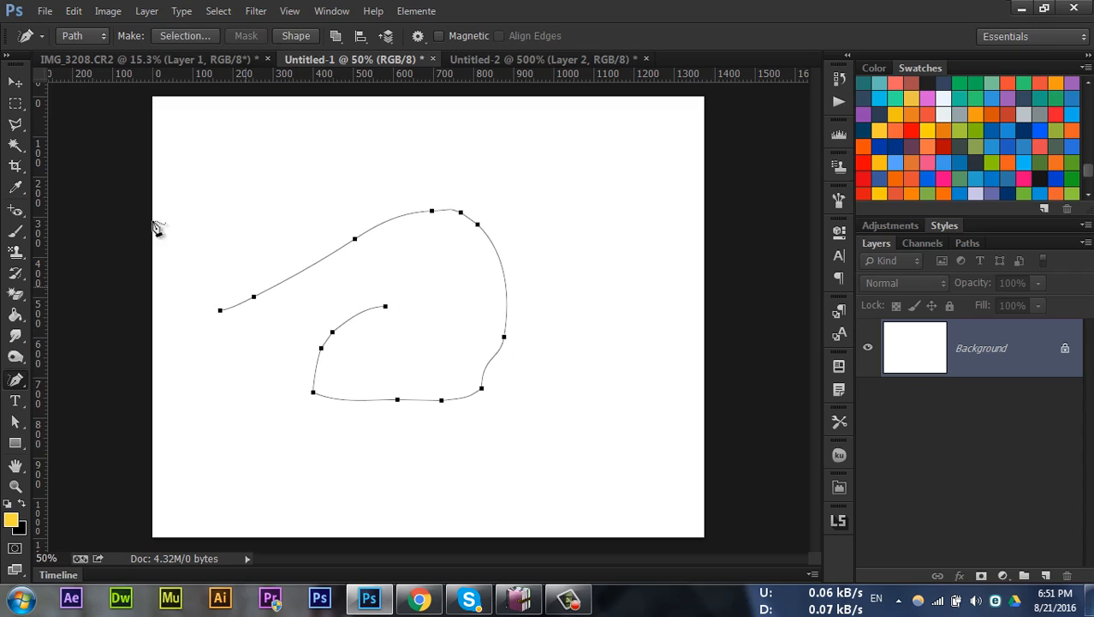
Show the lasso tool variants for comparison, and draw a closed, elongated path above the first curve with the Freeform Pen
{"action": "left_click", "coordinate": [12, 125]}
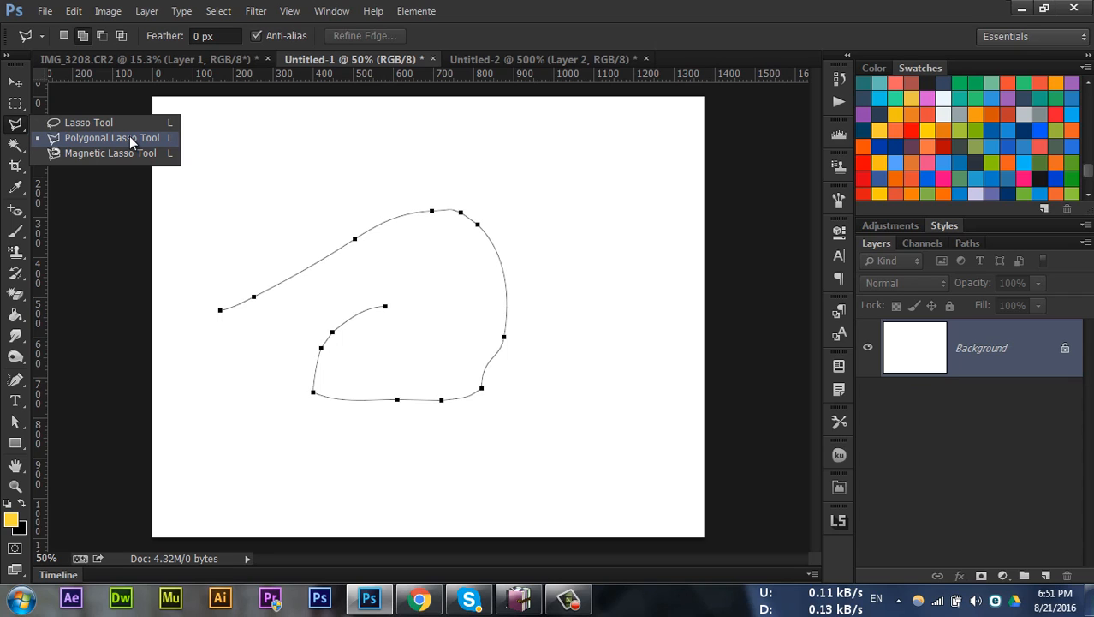
{"action": "left_click", "coordinate": [15, 379]}
{"action": "left_click", "coordinate": [101, 392]}
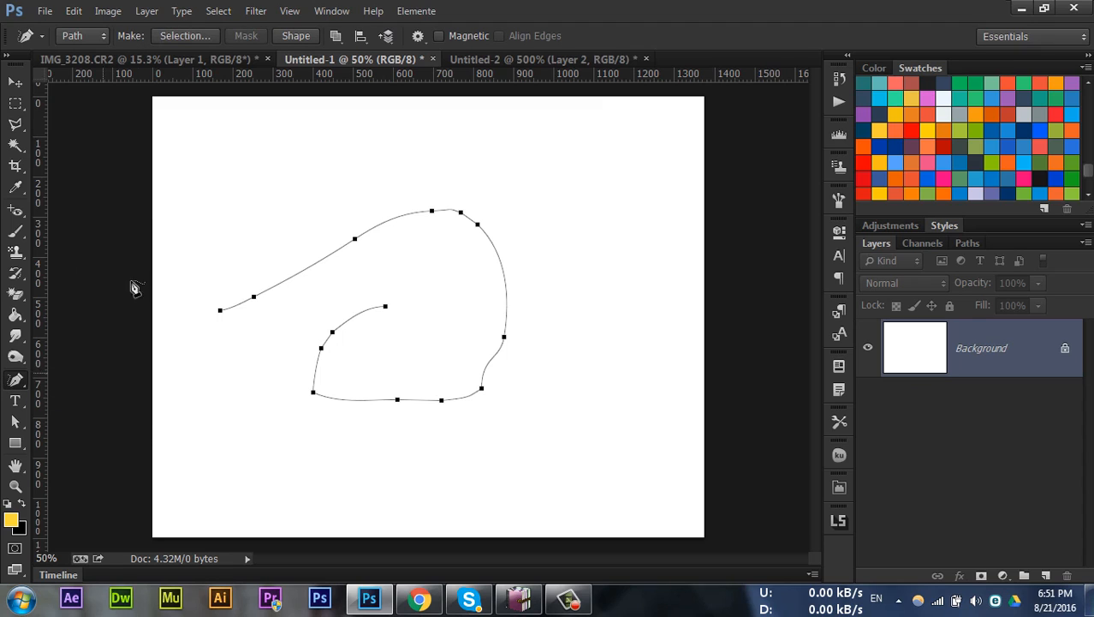
{"action": "mouse_move", "coordinate": [281, 211]}
{"action": "left_mouse_down"}
{"action": "mouse_move", "coordinate": [322, 179]}
{"action": "mouse_move", "coordinate": [431, 126]}
{"action": "mouse_move", "coordinate": [497, 128]}
{"action": "mouse_move", "coordinate": [541, 151]}
{"action": "mouse_move", "coordinate": [501, 180]}
{"action": "mouse_move", "coordinate": [282, 215]}
{"action": "left_mouse_up"}
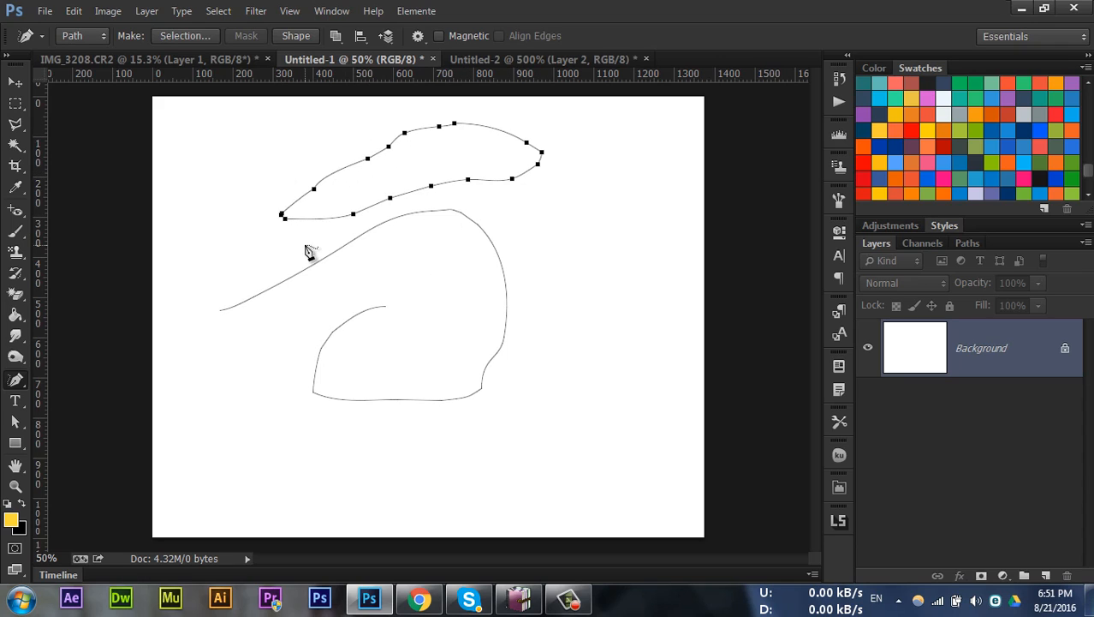
Set the Freeform Pen to Shape mode and draw a closed yellow shape about 284 by 427 px in the canvas's lower right area
{"action": "left_click", "coordinate": [83, 35]}
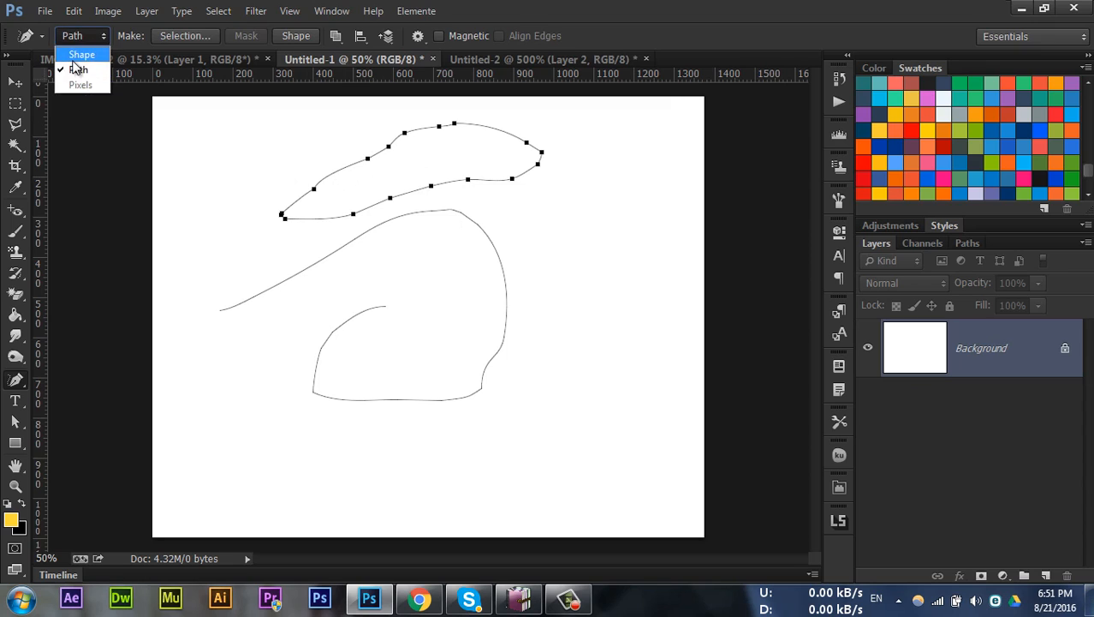
{"action": "left_click", "coordinate": [83, 50]}
{"action": "mouse_move", "coordinate": [500, 458]}
{"action": "left_mouse_down"}
{"action": "mouse_move", "coordinate": [555, 340]}
{"action": "mouse_move", "coordinate": [602, 362]}
{"action": "mouse_move", "coordinate": [589, 466]}
{"action": "mouse_move", "coordinate": [542, 500]}
{"action": "mouse_move", "coordinate": [508, 466]}
{"action": "left_mouse_up"}
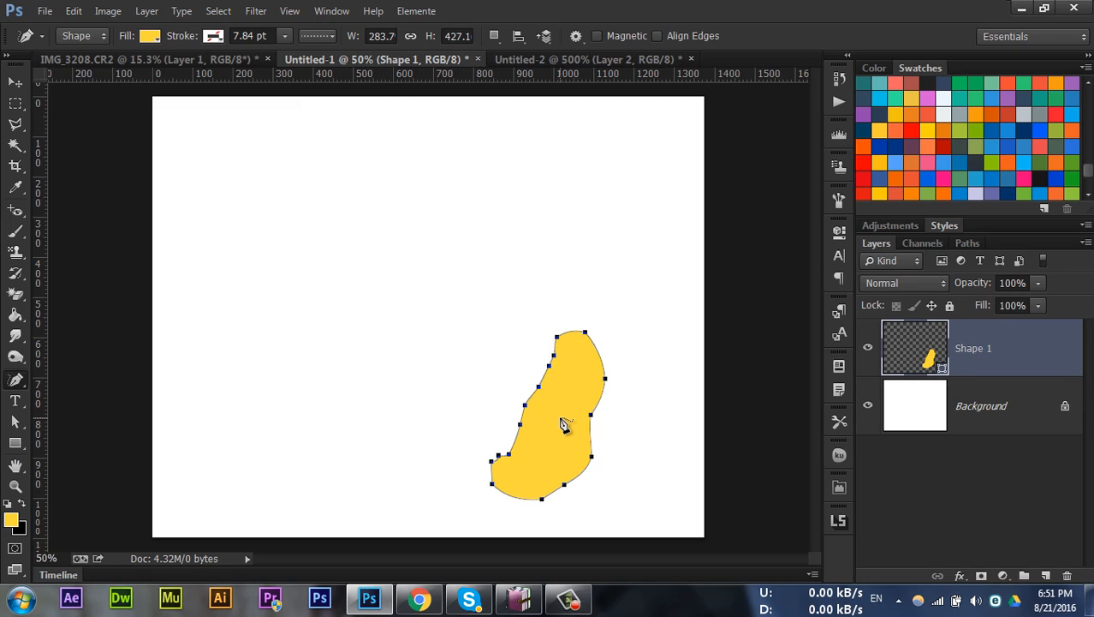
Undo the freeform shape and draw a 408 by 408 px yellow circle with the Rounded Rectangle tool
{"action": "key", "text": "ctrl+z"}
{"action": "left_click", "coordinate": [15, 382]}
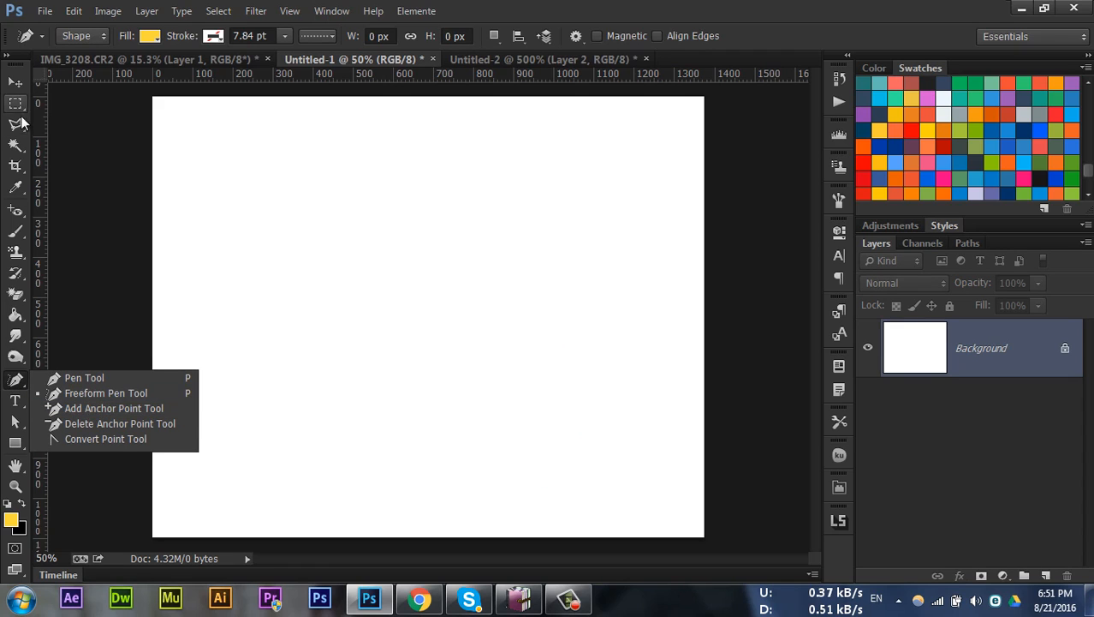
{"action": "left_click", "coordinate": [15, 442]}
{"action": "left_click", "coordinate": [66, 456]}
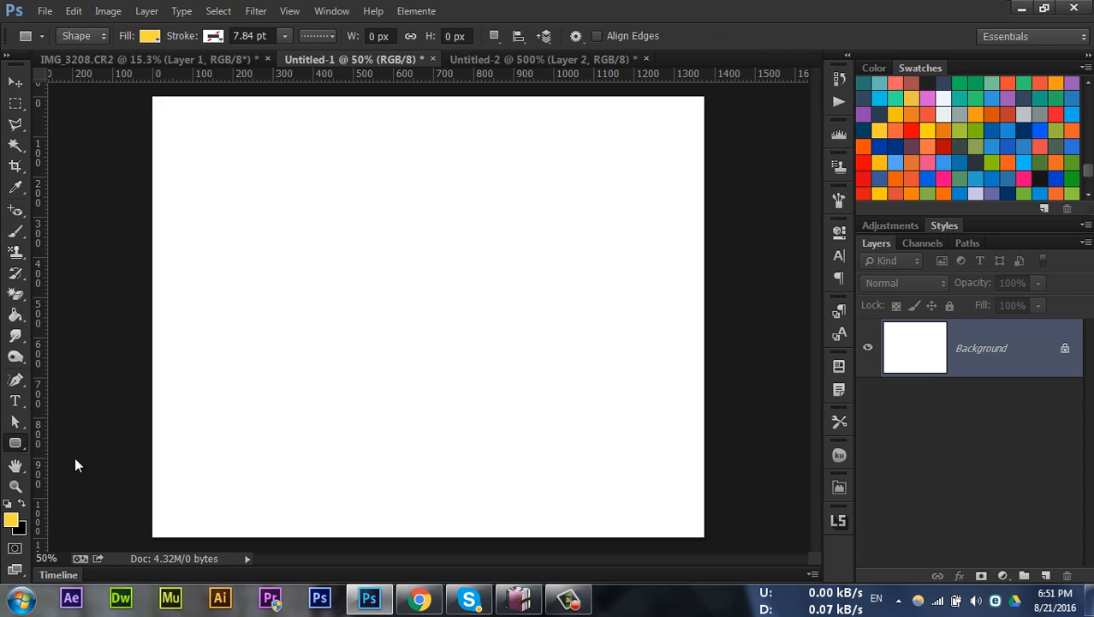
{"action": "left_click_drag", "start_coordinate": [392, 251], "coordinate": [490, 361]}
{"action": "left_click_drag", "start_coordinate": [642, 399], "coordinate": [817, 391]}
{"action": "left_click", "coordinate": [793, 223]}
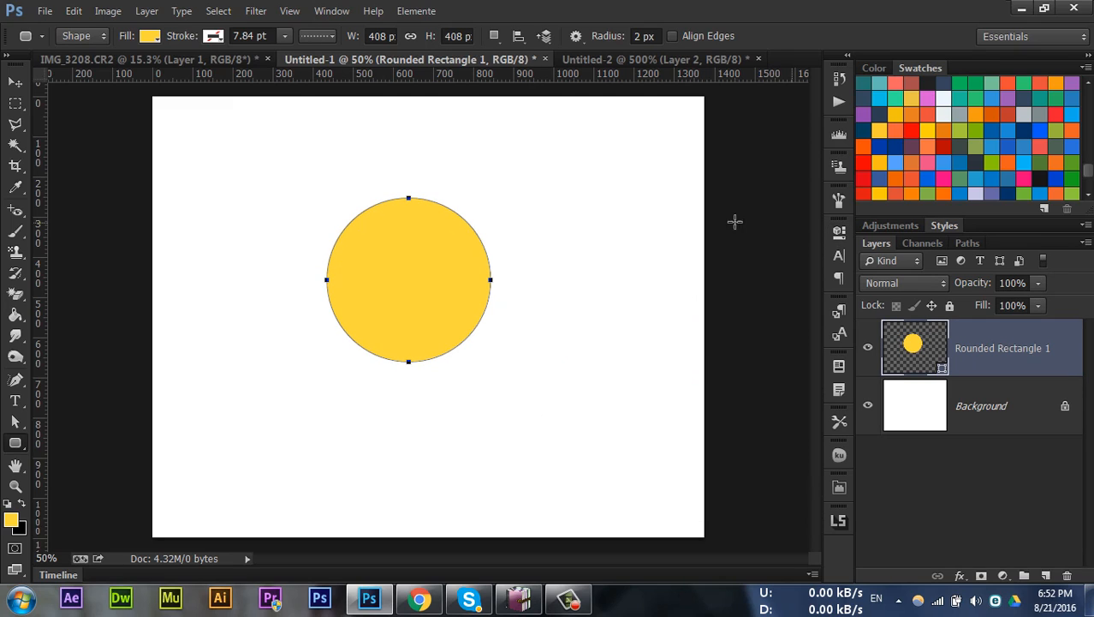
Move the circle slightly left and select its path with all its anchor points
{"action": "left_click", "coordinate": [15, 82]}
{"action": "left_click_drag", "start_coordinate": [404, 264], "coordinate": [396, 262]}
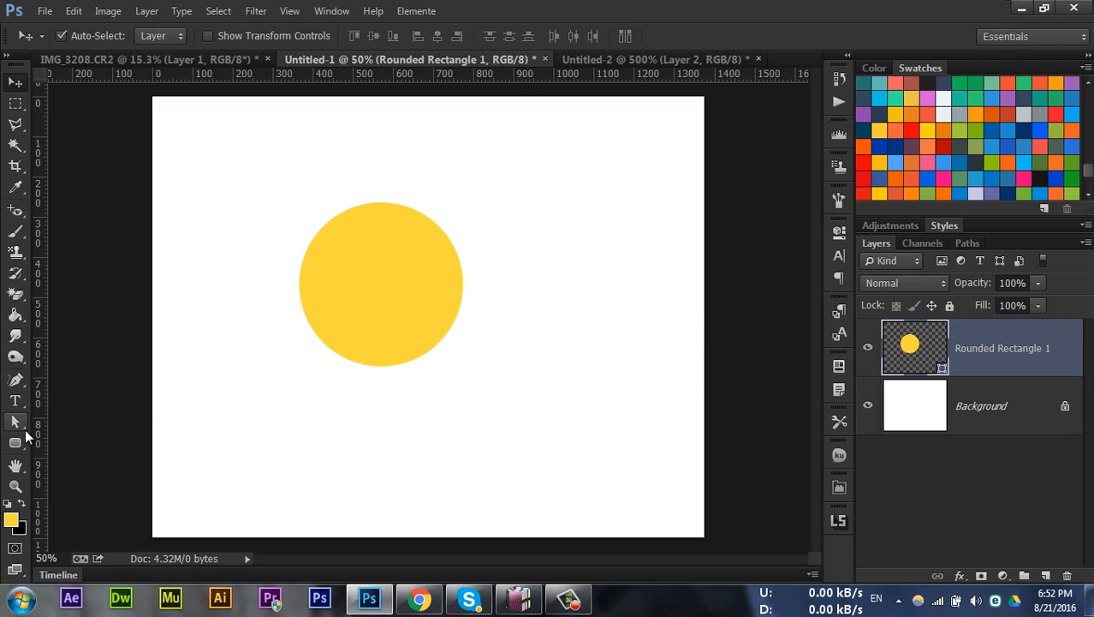
{"action": "left_click_drag", "start_coordinate": [18, 426], "coordinate": [77, 435]}
{"action": "left_click", "coordinate": [77, 435]}
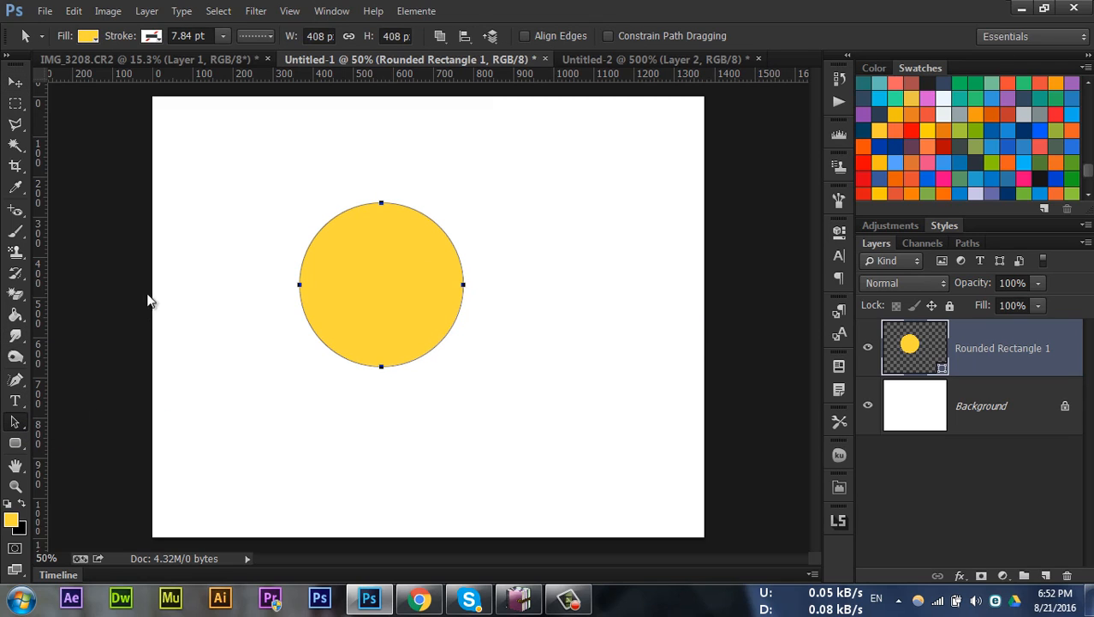
{"action": "left_click_drag", "start_coordinate": [281, 220], "coordinate": [469, 382]}
Add an anchor point on the circle's upper-left edge and try adjusting its lower direction handle
{"action": "left_click", "coordinate": [16, 380]}
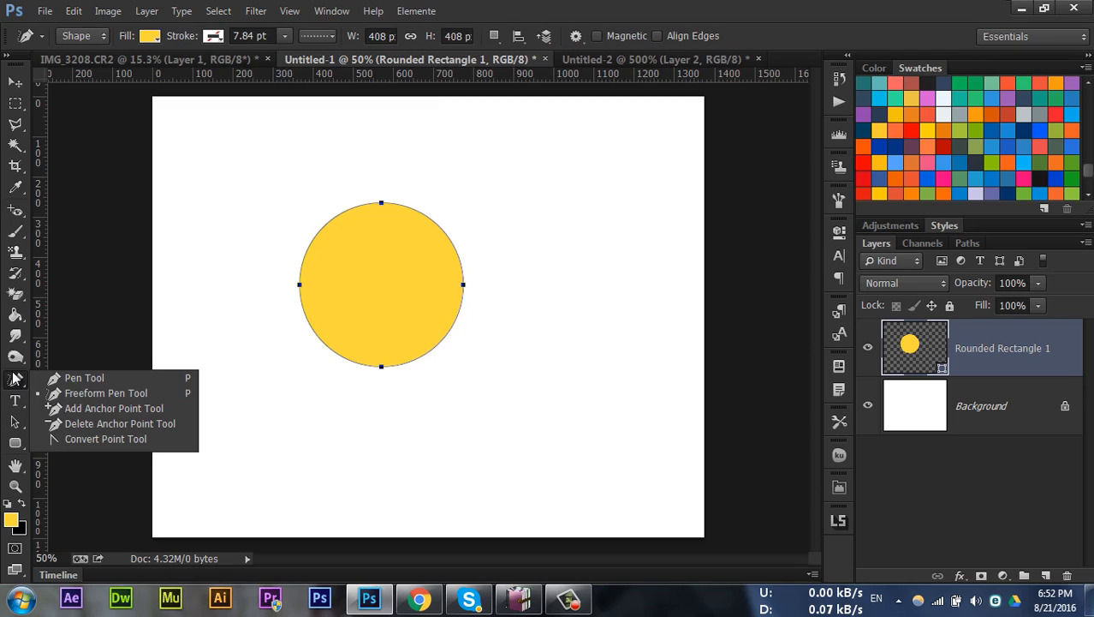
{"action": "left_click", "coordinate": [94, 408]}
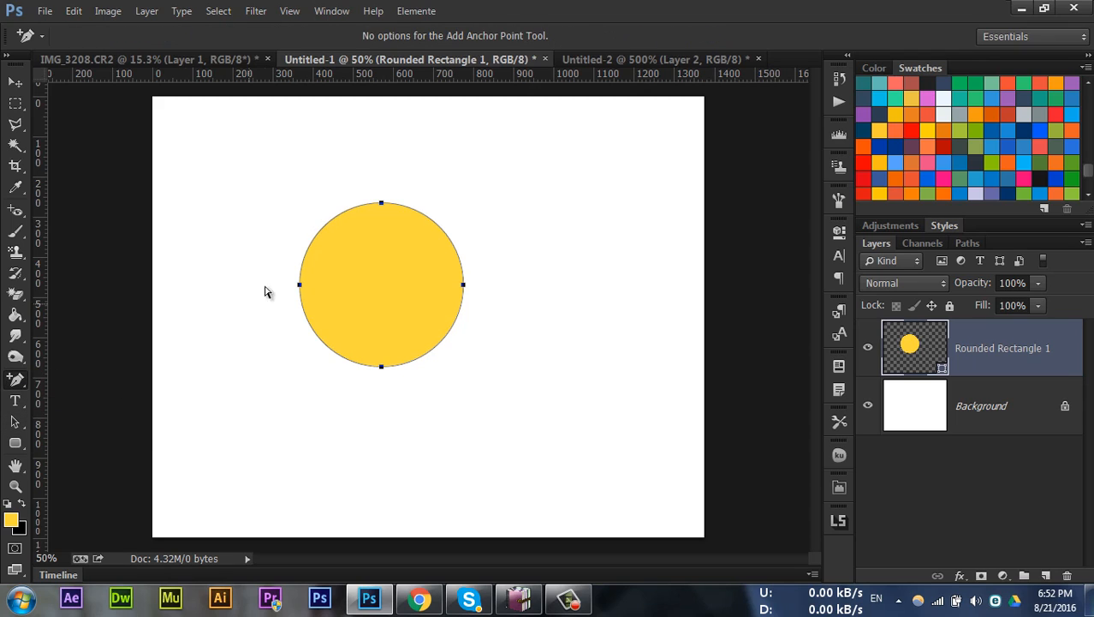
{"action": "left_click", "coordinate": [323, 230]}
{"action": "key", "text": "ctrl+plus"}
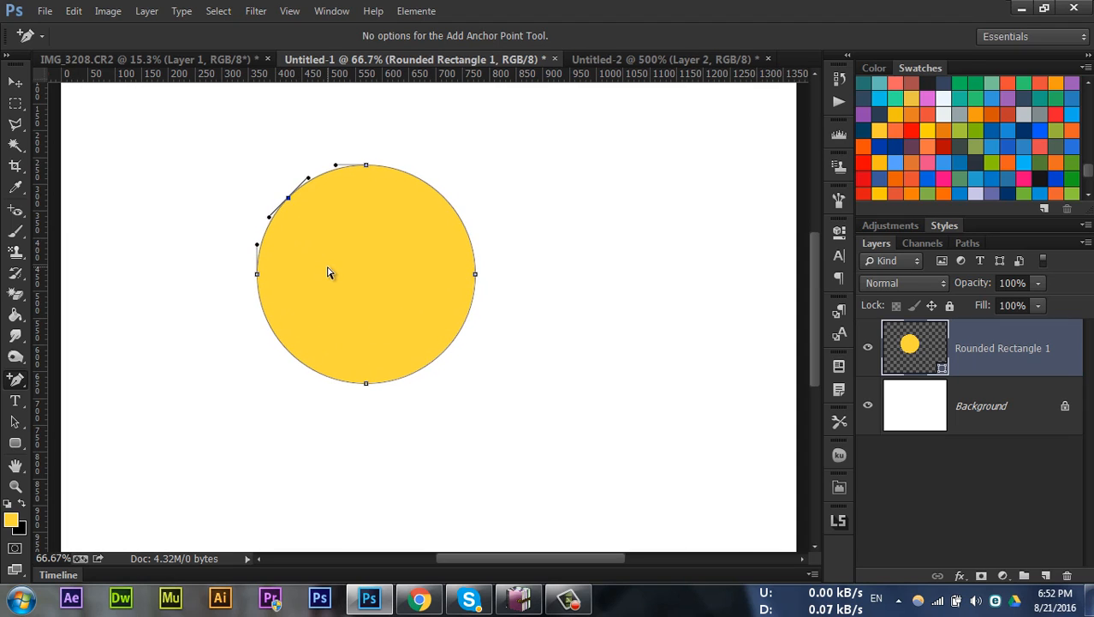
{"action": "key", "text": "ctrl+plus"}
{"action": "left_click_drag", "start_coordinate": [266, 261], "coordinate": [354, 376]}
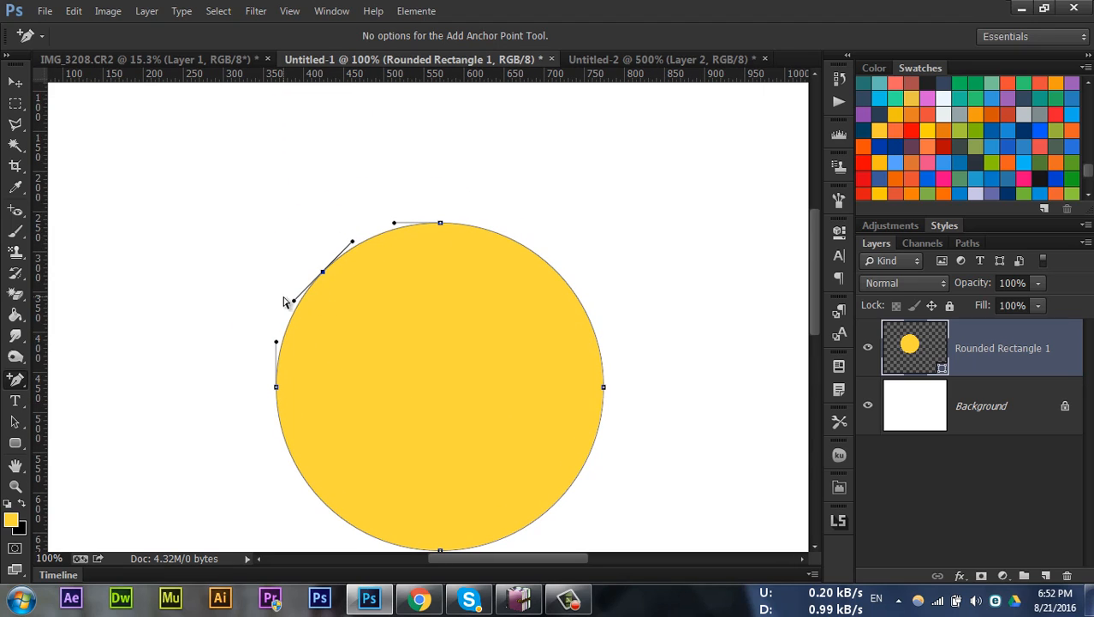
{"action": "left_click_drag", "start_coordinate": [294, 301], "coordinate": [250, 322]}
{"action": "key", "text": "ctrl+z"}
Nudge the added anchor point up and left to stretch the circle into a teardrop
{"action": "key", "text": "Up"}
{"action": "key", "text": "Up"}
{"action": "key", "text": "Up"}
{"action": "key", "text": "Up"}
{"action": "key", "text": "Up"}
{"action": "key", "text": "Up"}
{"action": "key", "text": "Up"}
{"action": "key", "text": "Up"}
{"action": "key", "text": "Up"}
{"action": "key", "text": "Up"}
{"action": "key", "text": "Up"}
{"action": "key", "text": "Up"}
{"action": "key", "text": "Up"}
{"action": "key", "text": "Up"}
{"action": "key", "text": "Up"}
{"action": "key", "text": "Up"}
{"action": "key", "text": "Up"}
{"action": "key", "text": "Up"}
{"action": "key", "text": "Up"}
{"action": "key", "text": "Up"}
{"action": "key", "text": "Left"}
{"action": "key", "text": "Left"}
{"action": "key", "text": "Left"}
{"action": "key", "text": "Left"}
{"action": "key", "text": "Left"}
{"action": "key", "text": "Left"}
{"action": "key", "text": "Left"}
{"action": "key", "text": "Left"}
{"action": "key", "text": "Left"}
{"action": "key", "text": "Left"}
{"action": "key", "text": "Left"}
{"action": "key", "text": "Left"}
{"action": "key", "text": "Left"}
{"action": "key", "text": "Left"}
{"action": "key", "text": "Left"}
{"action": "key", "text": "Left"}
{"action": "key", "text": "Left"}
{"action": "key", "text": "Left"}
{"action": "key", "text": "Left"}
{"action": "key", "text": "Left"}
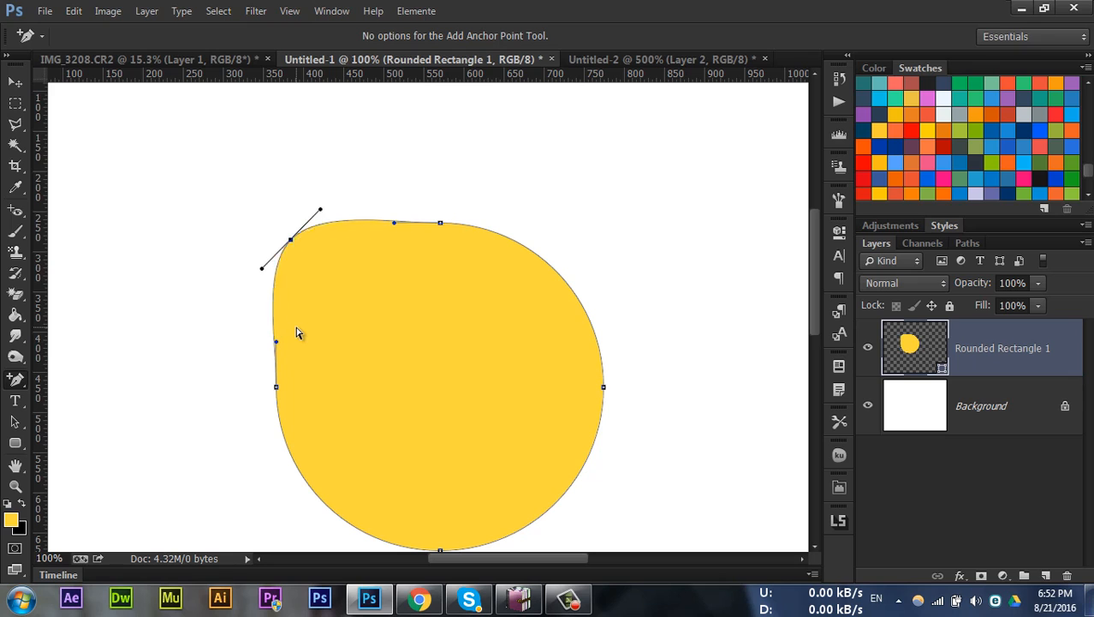
{"action": "key", "text": "Up"}
{"action": "key", "text": "Up"}
{"action": "key", "text": "Up"}
{"action": "key", "text": "Up"}
{"action": "key", "text": "Up"}
{"action": "key", "text": "Up"}
{"action": "key", "text": "Up"}
{"action": "key", "text": "Up"}
{"action": "key", "text": "Up"}
{"action": "key", "text": "Up"}
{"action": "key", "text": "Up"}
{"action": "key", "text": "Up"}
{"action": "key", "text": "Up"}
{"action": "key", "text": "Up"}
{"action": "key", "text": "Up"}
{"action": "key", "text": "Up"}
{"action": "key", "text": "Up"}
{"action": "key", "text": "Up"}
{"action": "key", "text": "Up"}
{"action": "key", "text": "Up"}
{"action": "key", "text": "Left"}
{"action": "key", "text": "Left"}
{"action": "key", "text": "Left"}
{"action": "key", "text": "Left"}
{"action": "key", "text": "Left"}
{"action": "key", "text": "Left"}
{"action": "key", "text": "Left"}
{"action": "key", "text": "Left"}
{"action": "key", "text": "Left"}
{"action": "key", "text": "Left"}
{"action": "key", "text": "Left"}
{"action": "key", "text": "Left"}
{"action": "key", "text": "Left"}
{"action": "key", "text": "Left"}
{"action": "key", "text": "Left"}
{"action": "key", "text": "Left"}
{"action": "key", "text": "Left"}
{"action": "key", "text": "Left"}
{"action": "key", "text": "Left"}
{"action": "key", "text": "Left"}
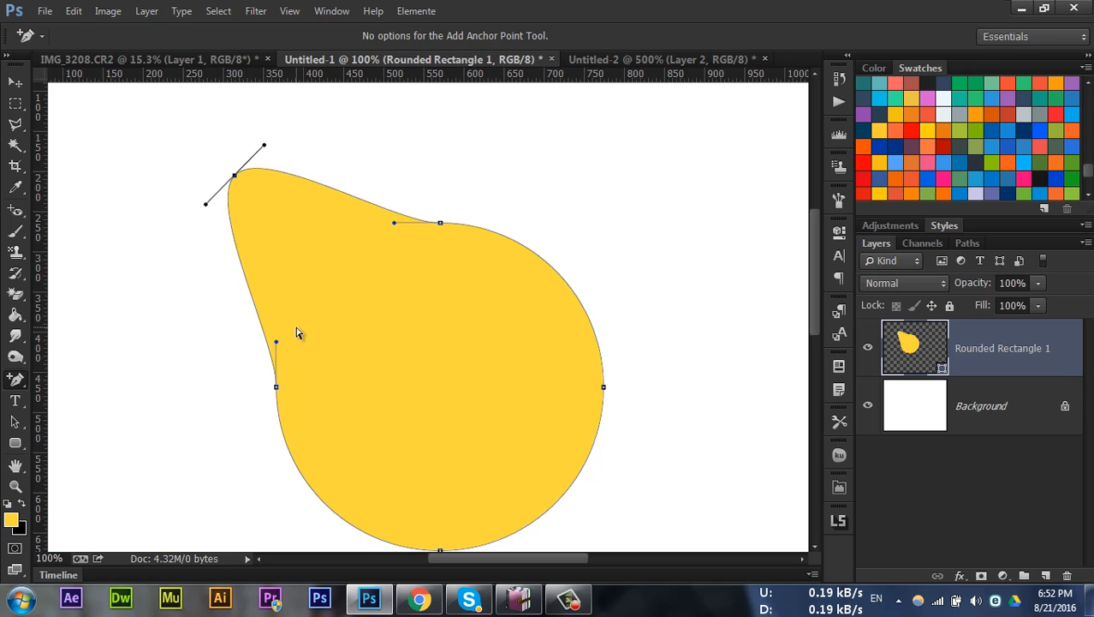
Rotate the teardrop 45° so its tip points up, and move it toward the canvas centre
{"action": "key", "text": "ctrl+minus"}
{"action": "key", "text": "ctrl+minus"}
{"action": "key", "text": "ctrl+minus"}
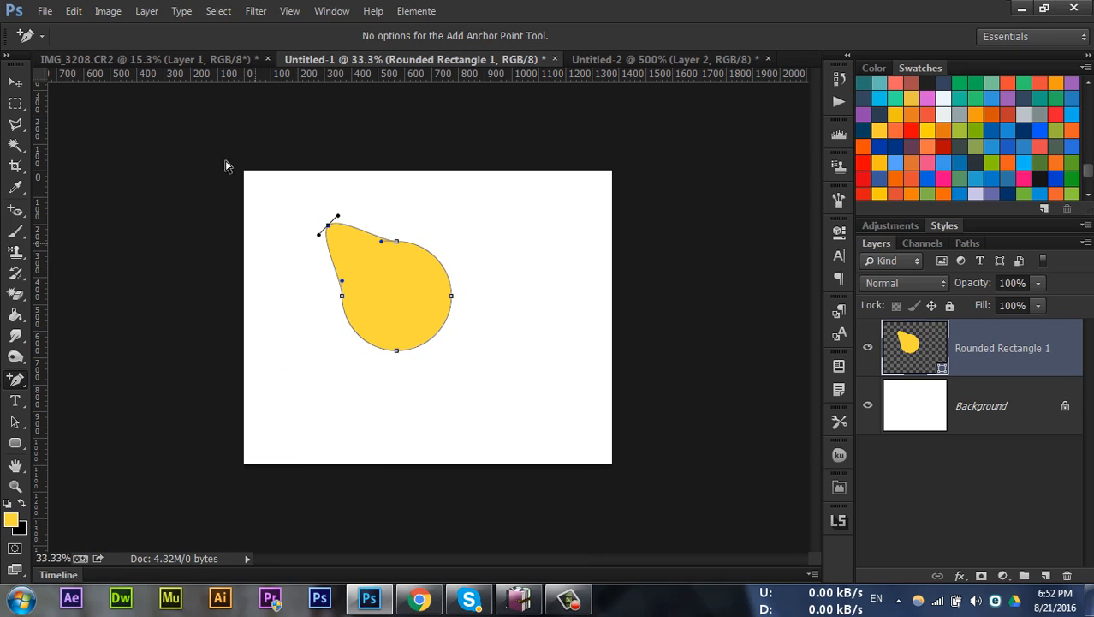
{"action": "left_click", "coordinate": [15, 81]}
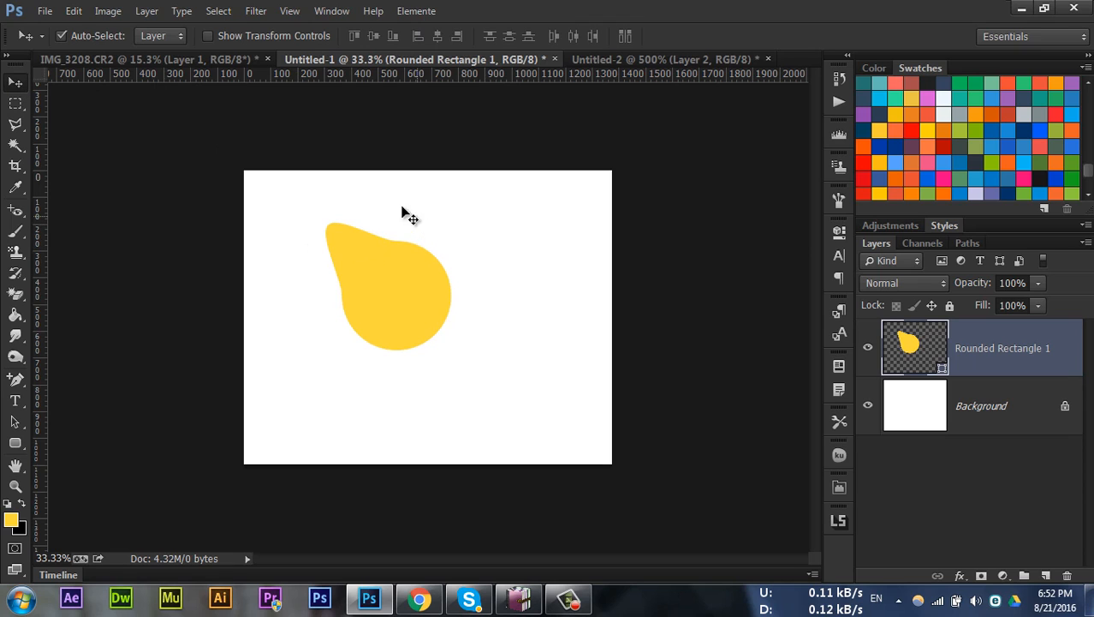
{"action": "key", "text": "ctrl+t"}
{"action": "left_click_drag", "start_coordinate": [390, 183], "coordinate": [485, 185]}
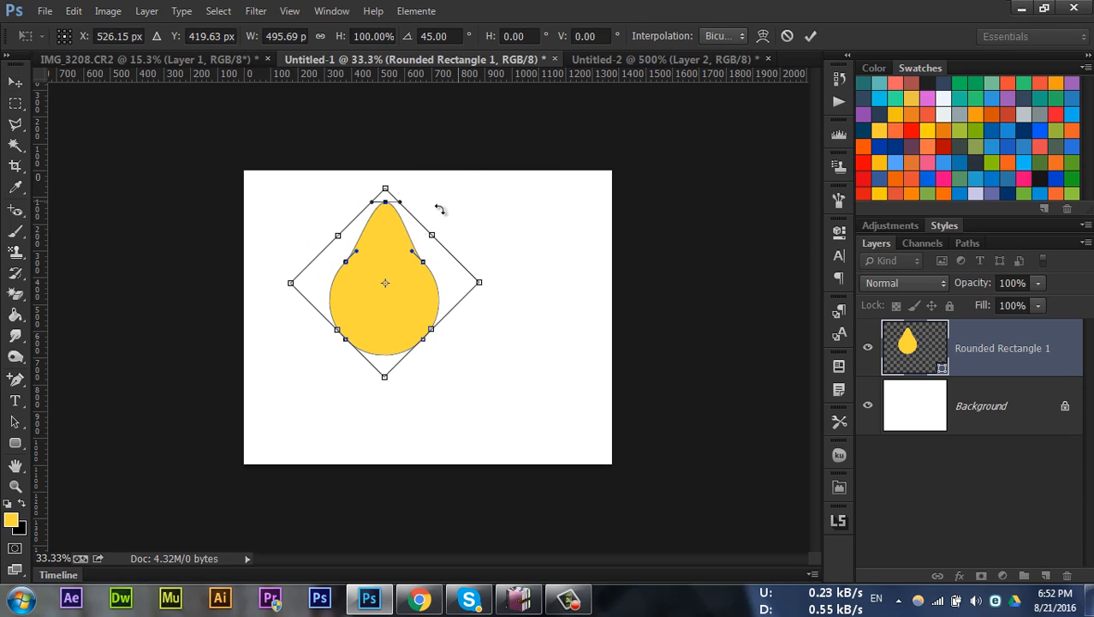
{"action": "key", "text": "Return"}
{"action": "left_click_drag", "start_coordinate": [380, 276], "coordinate": [409, 301]}
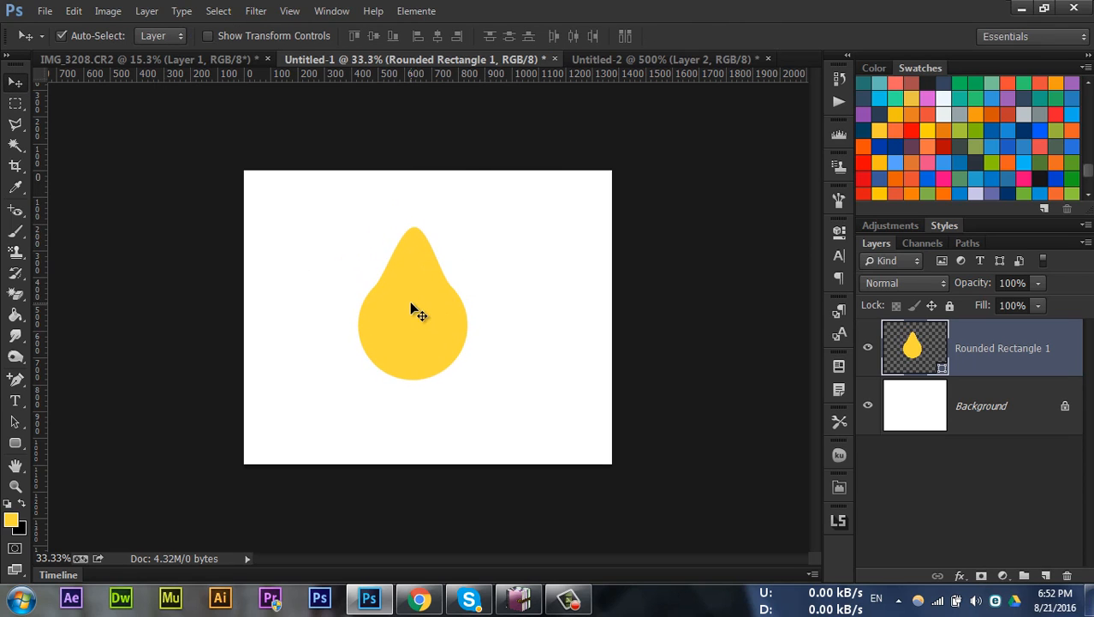
Shift the teardrop down, and undo its moves, rotation and anchor point nudges
{"action": "key", "text": "ctrl+plus"}
{"action": "key", "text": "ctrl+plus"}
{"action": "key", "text": "ctrl+plus"}
{"action": "left_click_drag", "start_coordinate": [411, 195], "coordinate": [418, 269]}
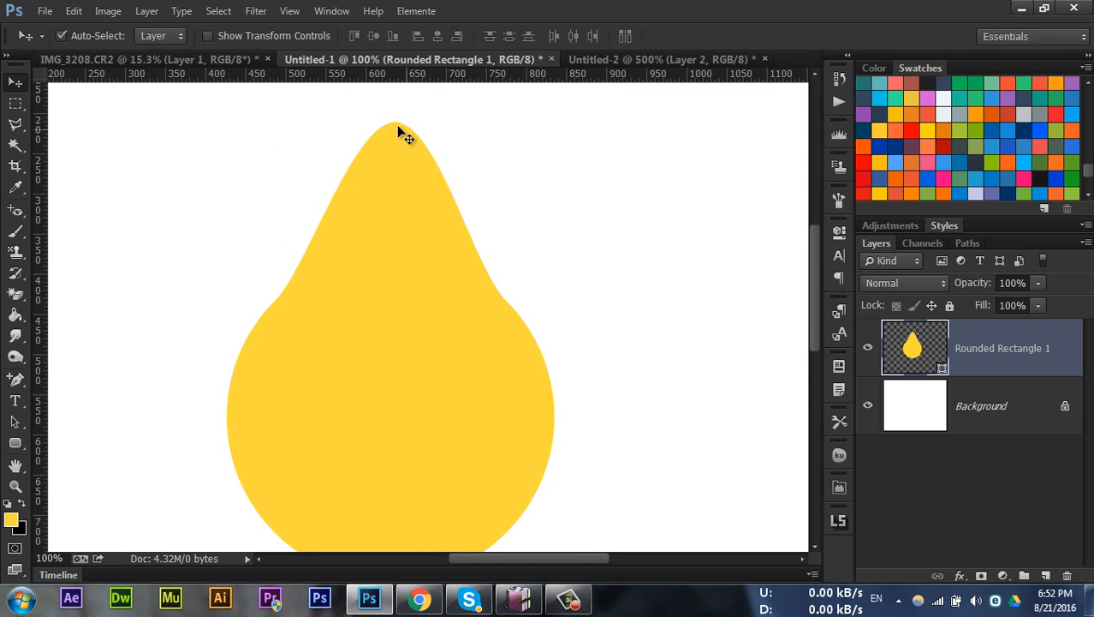
{"action": "key", "text": "ctrl+alt+z"}
{"action": "key", "text": "ctrl+alt+z"}
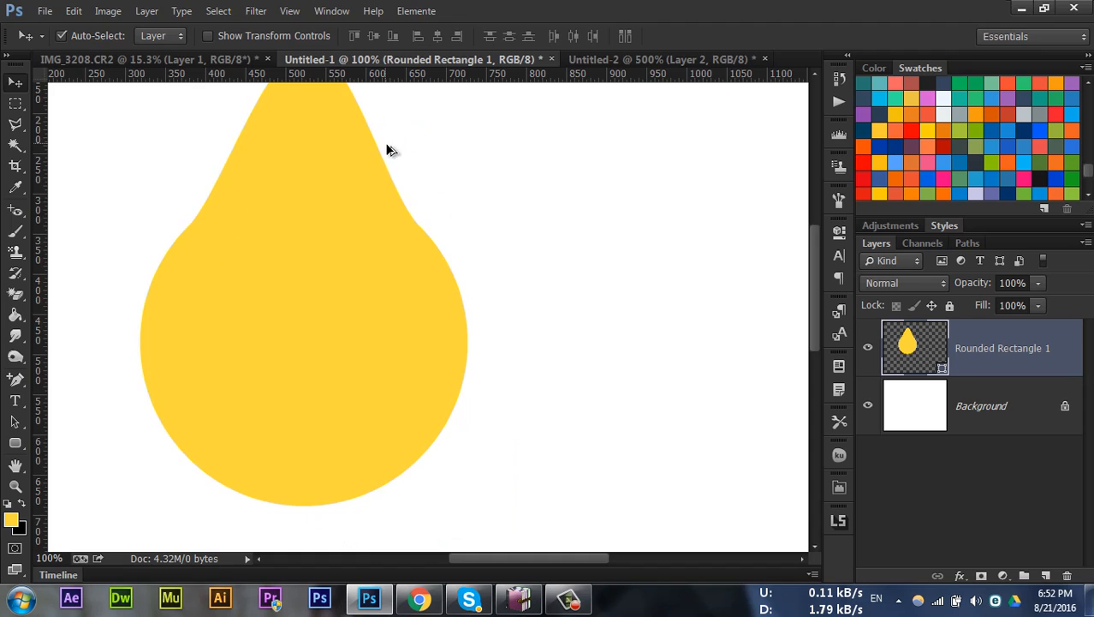
{"action": "key", "text": "ctrl+alt+z"}
{"action": "key", "text": "ctrl+alt+z"}
Move the circle right and select its upper-left anchor point with the Direct Selection tool
{"action": "left_click_drag", "start_coordinate": [343, 242], "coordinate": [420, 261]}
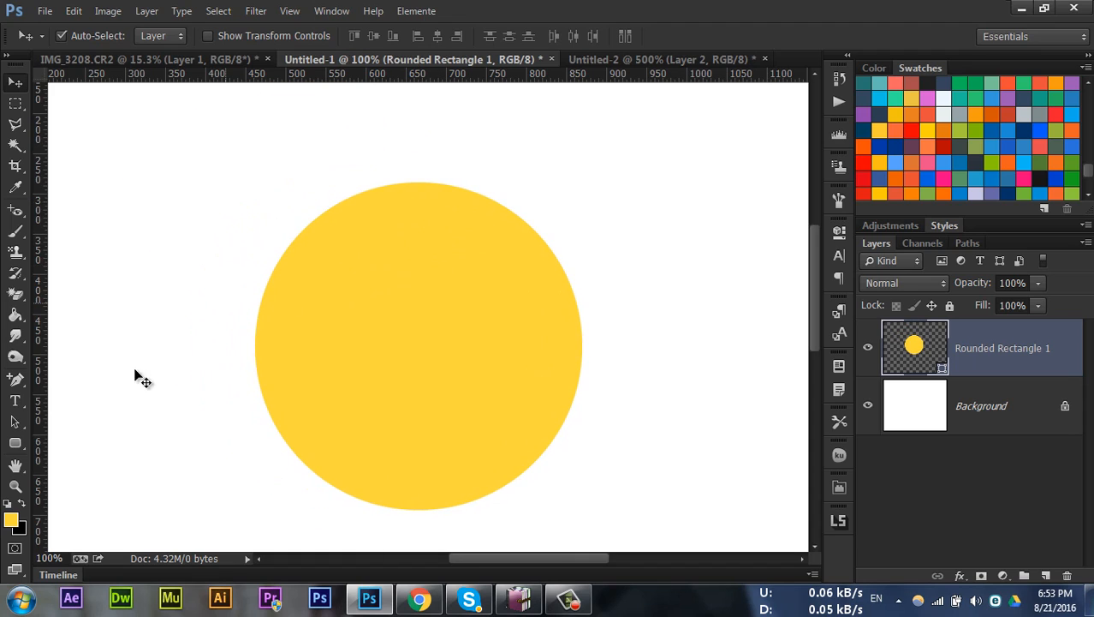
{"action": "left_click", "coordinate": [14, 420]}
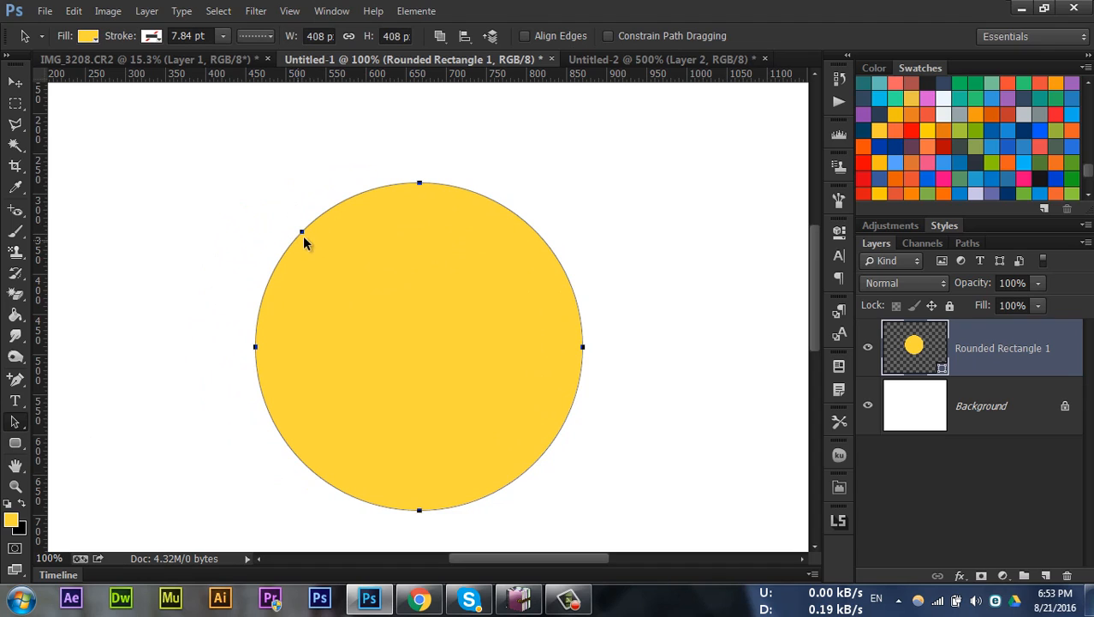
{"action": "right_click", "coordinate": [17, 420]}
{"action": "left_click", "coordinate": [65, 434]}
{"action": "left_click", "coordinate": [304, 233]}
Retract both direction handles into the upper-left anchor point to turn it into a sharp corner
{"action": "key", "text": "ctrl+plus"}
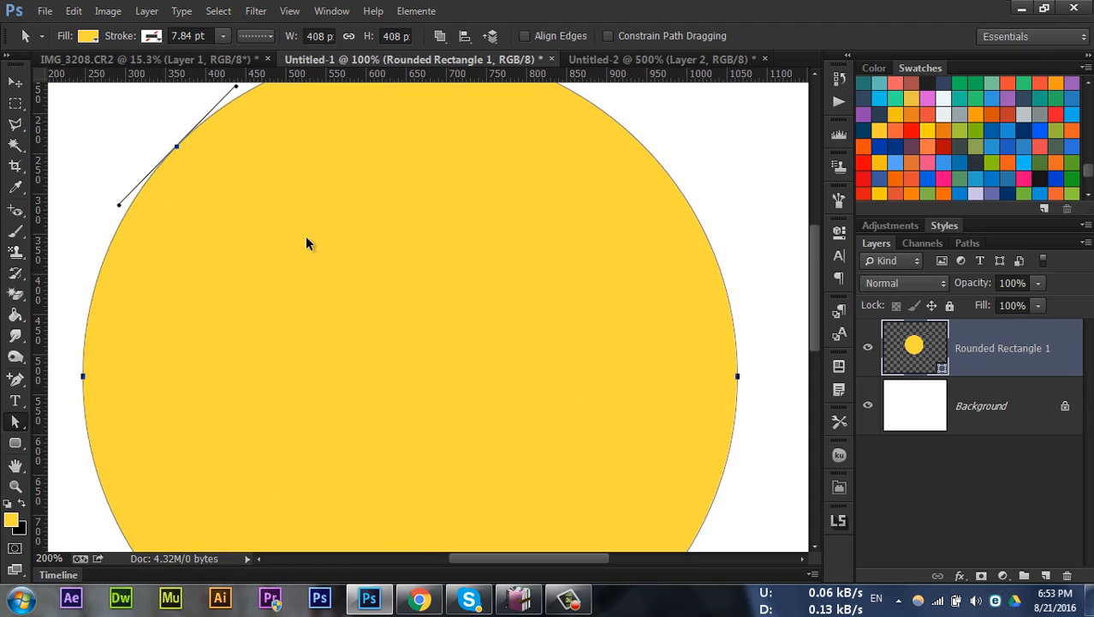
{"action": "key", "text": "ctrl+plus"}
{"action": "left_click_drag", "start_coordinate": [311, 243], "coordinate": [641, 431]}
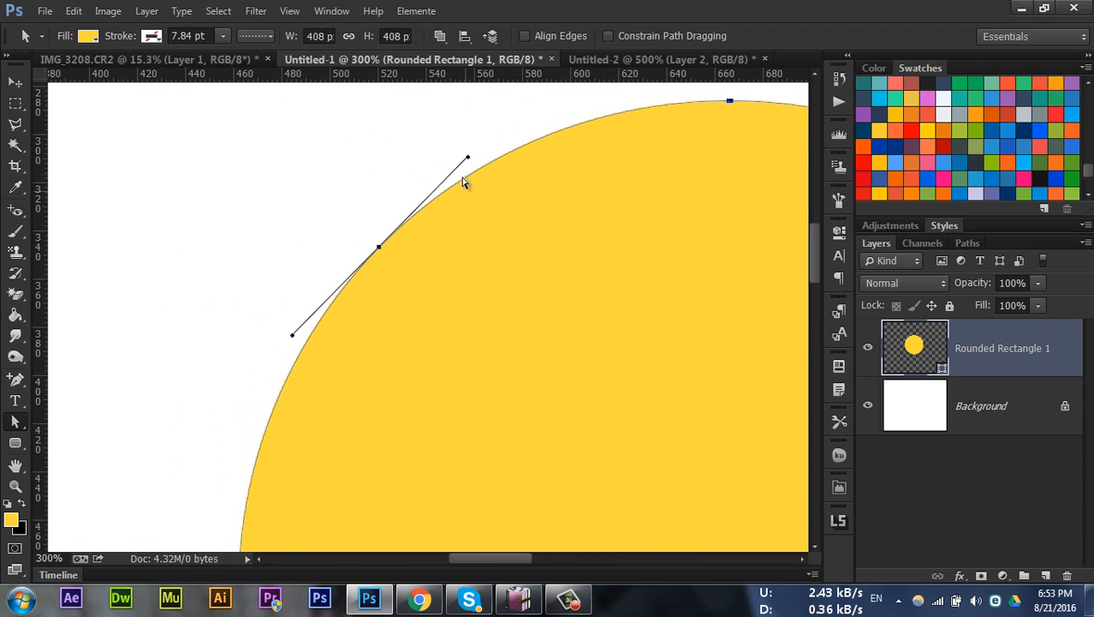
{"action": "left_click_drag", "start_coordinate": [468, 161], "coordinate": [377, 255]}
{"action": "left_click_drag", "start_coordinate": [380, 373], "coordinate": [371, 249]}
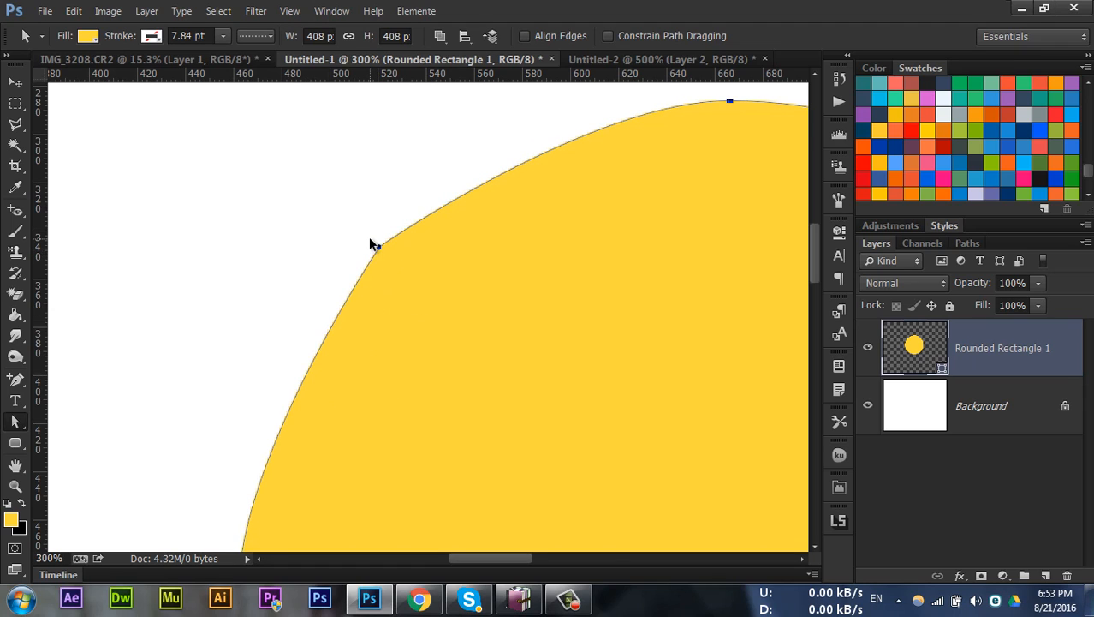
Nudge the whole shape up and left with all its anchor points selected
{"action": "key", "text": "ctrl+minus"}
{"action": "key", "text": "ctrl+minus"}
{"action": "key", "text": "shift+Up"}
{"action": "key", "text": "shift+Up"}
{"action": "key", "text": "shift+Up"}
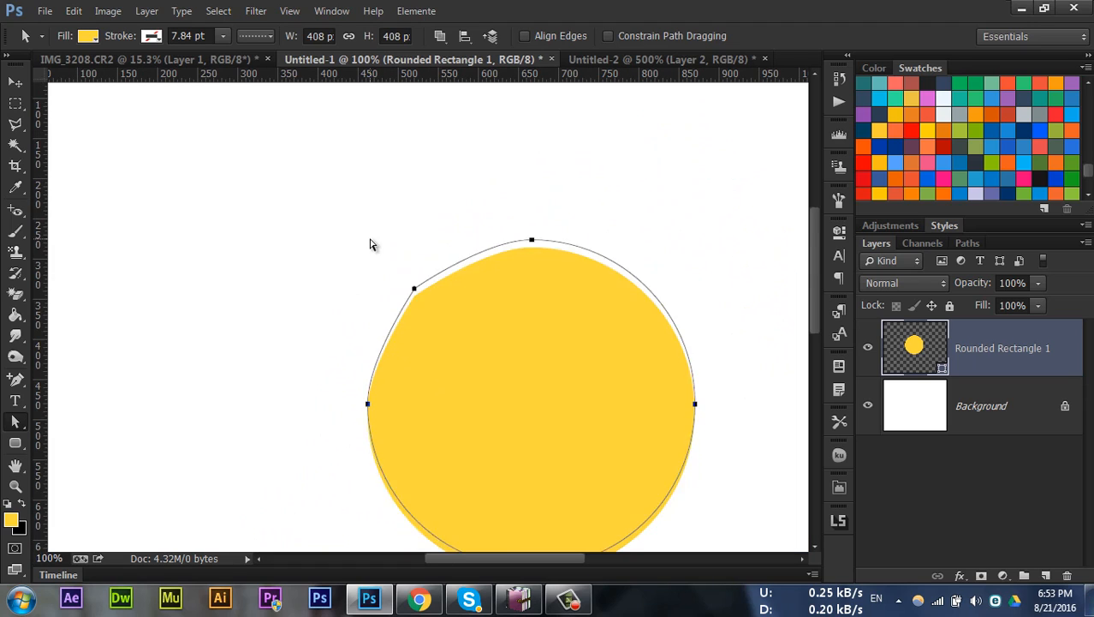
{"action": "key", "text": "shift+Left"}
{"action": "key", "text": "shift+Left"}
Select only the upper-left corner point, nudge it outward to form a sharp-cornered drop, and deselect the path
{"action": "left_click_drag", "start_coordinate": [370, 241], "coordinate": [411, 297]}
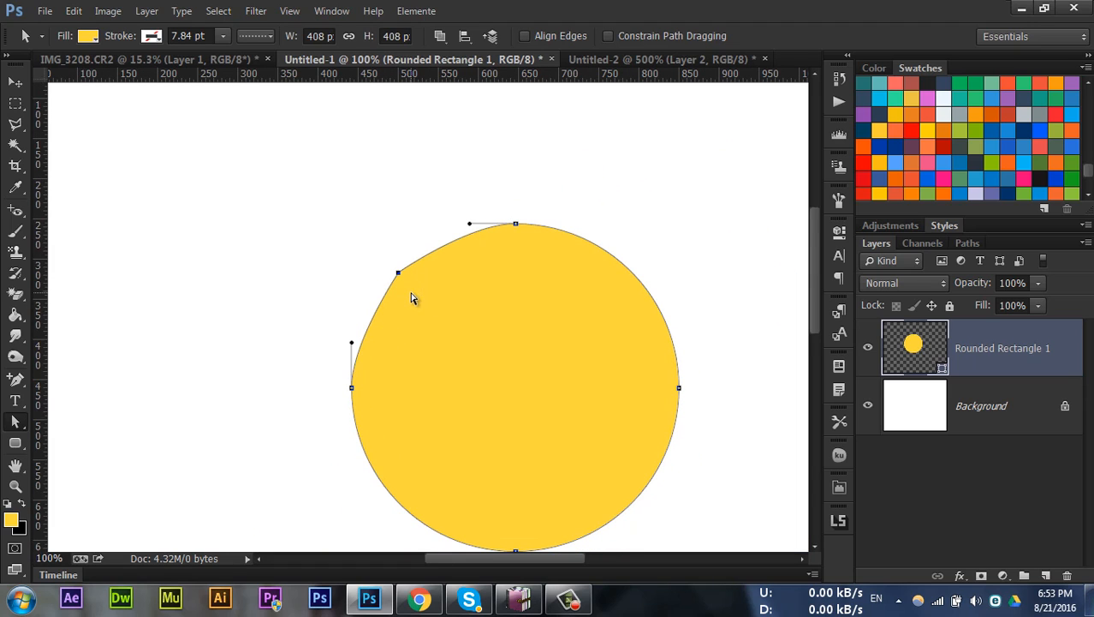
{"action": "key", "text": "shift+Up"}
{"action": "key", "text": "shift+Up"}
{"action": "key", "text": "shift+Left"}
{"action": "key", "text": "shift+Left"}
{"action": "key", "text": "shift+Left"}
{"action": "key", "text": "shift+Left"}
{"action": "key", "text": "shift+Up"}
{"action": "key", "text": "shift+Left"}
{"action": "key", "text": "shift+Left"}
{"action": "key", "text": "shift+Up"}
{"action": "key", "text": "shift+Up"}
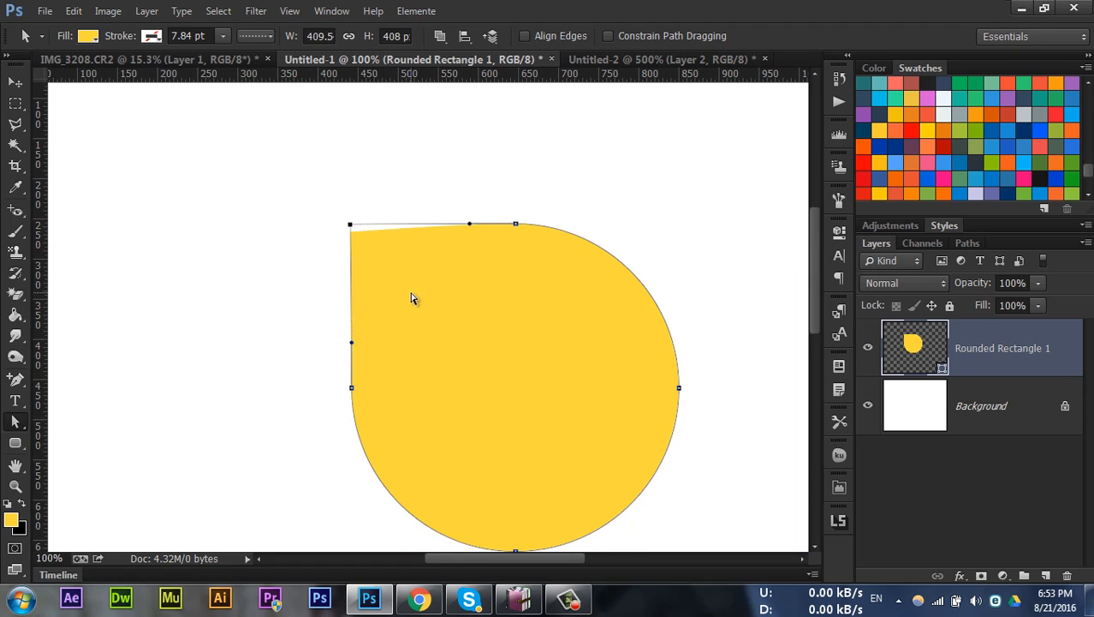
{"action": "key", "text": "shift+Left"}
{"action": "key", "text": "shift+Up"}
{"action": "key", "text": "shift+Right"}
{"action": "key", "text": "shift+Right"}
{"action": "key", "text": "shift+Down"}
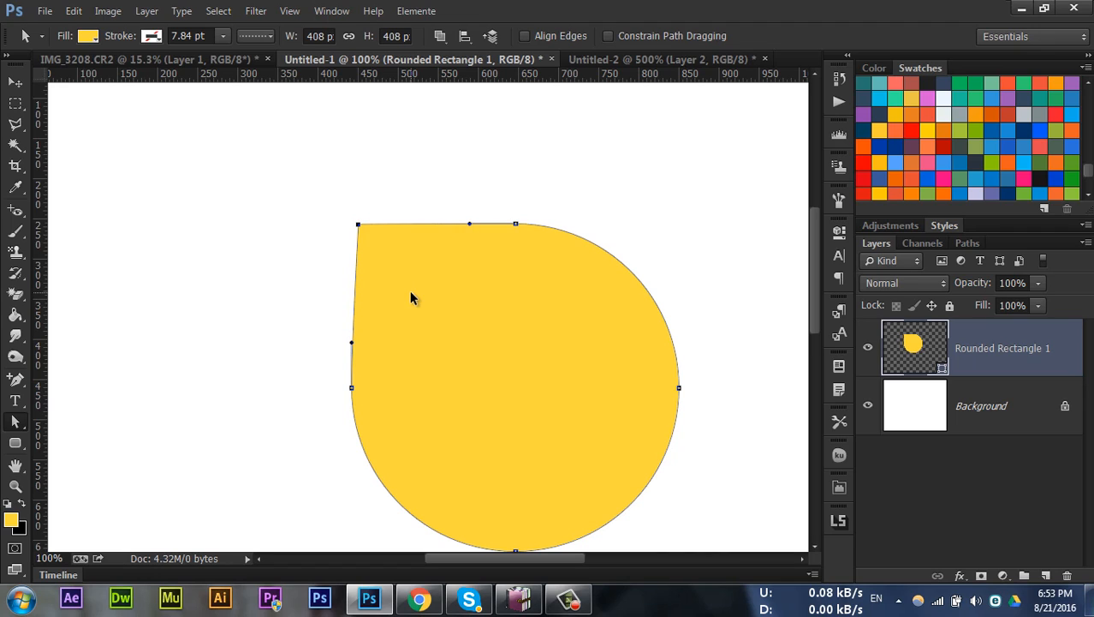
{"action": "key", "text": "Return"}
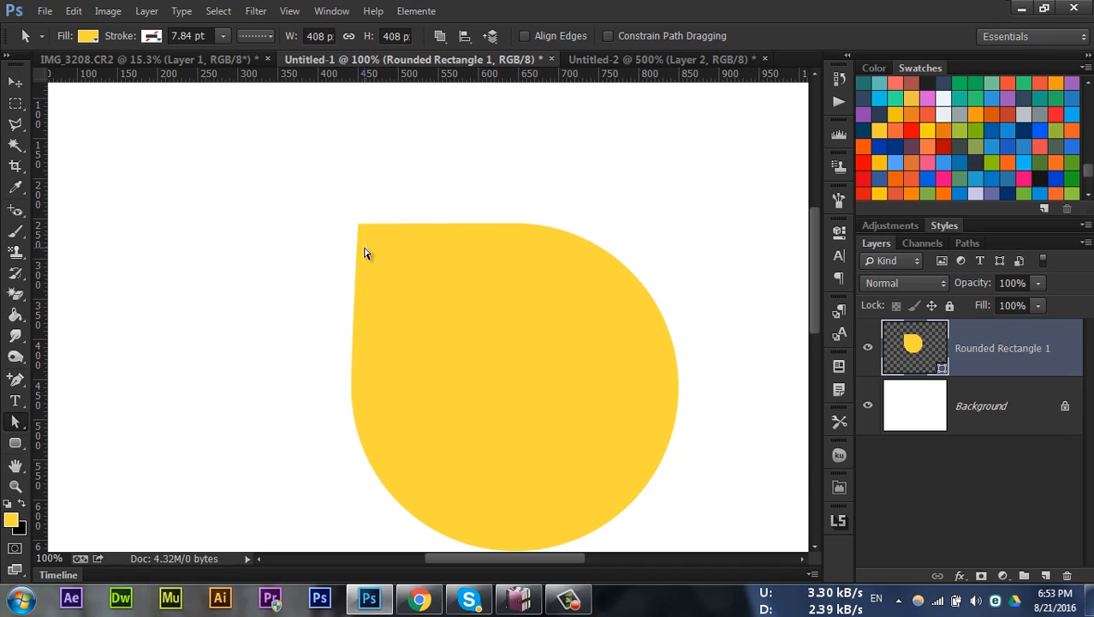
With the Add Anchor Point tool, pull both direction handles facing the sharp corner inward to curve the adjoining edges into the shape
{"action": "left_click", "coordinate": [18, 423]}
{"action": "left_click", "coordinate": [17, 379]}
{"action": "left_click", "coordinate": [17, 382]}
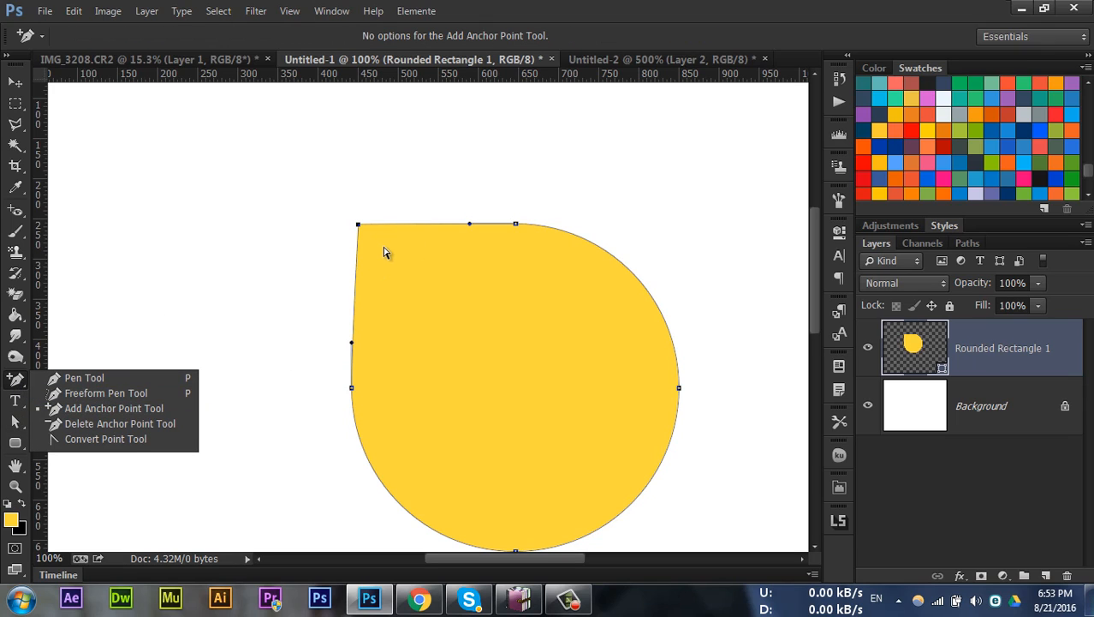
{"action": "left_click_drag", "start_coordinate": [470, 225], "coordinate": [521, 174]}
{"action": "left_click_drag", "start_coordinate": [354, 349], "coordinate": [526, 318]}
{"action": "left_click_drag", "start_coordinate": [522, 177], "coordinate": [408, 383]}
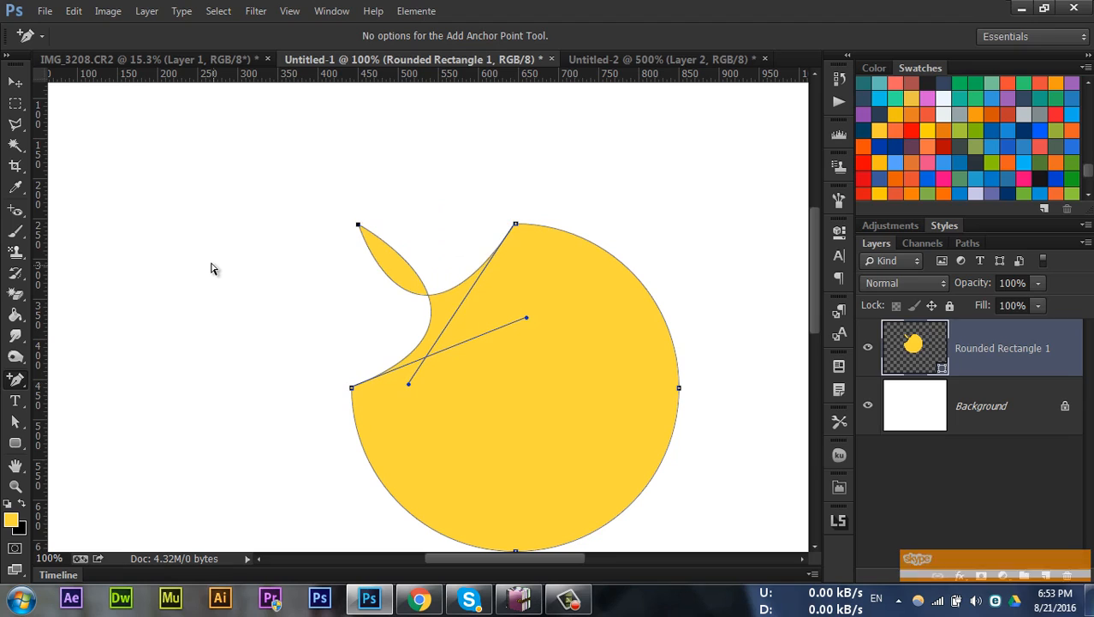
{"action": "left_click", "coordinate": [213, 264]}
{"action": "left_click", "coordinate": [527, 347]}
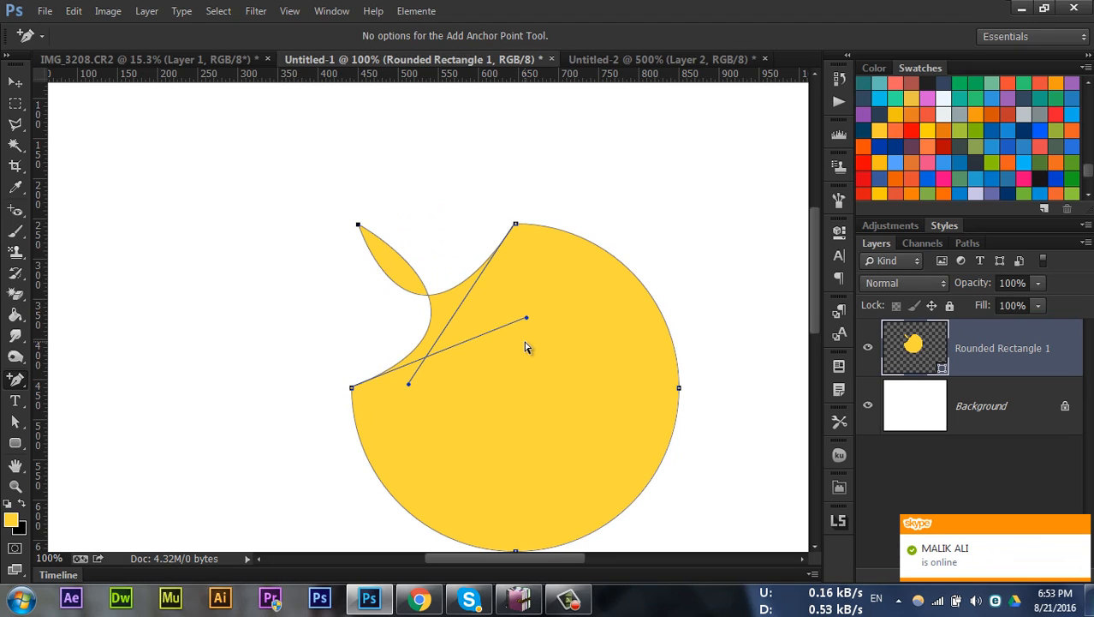
Delete the reshaped yellow circle and switch to the Pen tool
{"action": "key", "text": "Delete"}
{"action": "key", "text": "Delete"}
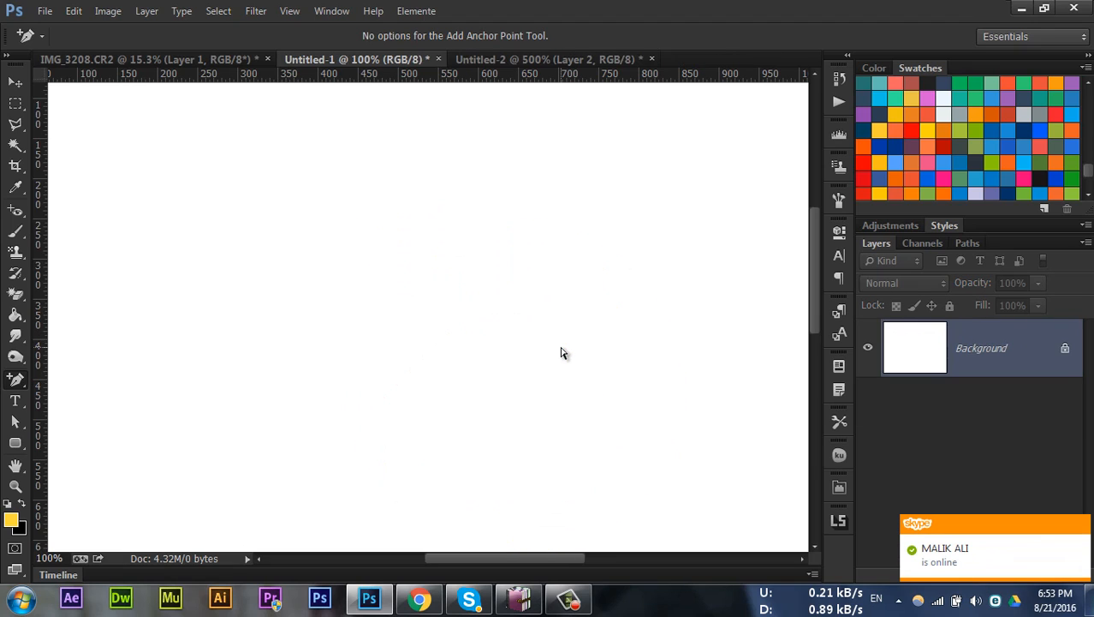
{"action": "right_click", "coordinate": [15, 377]}
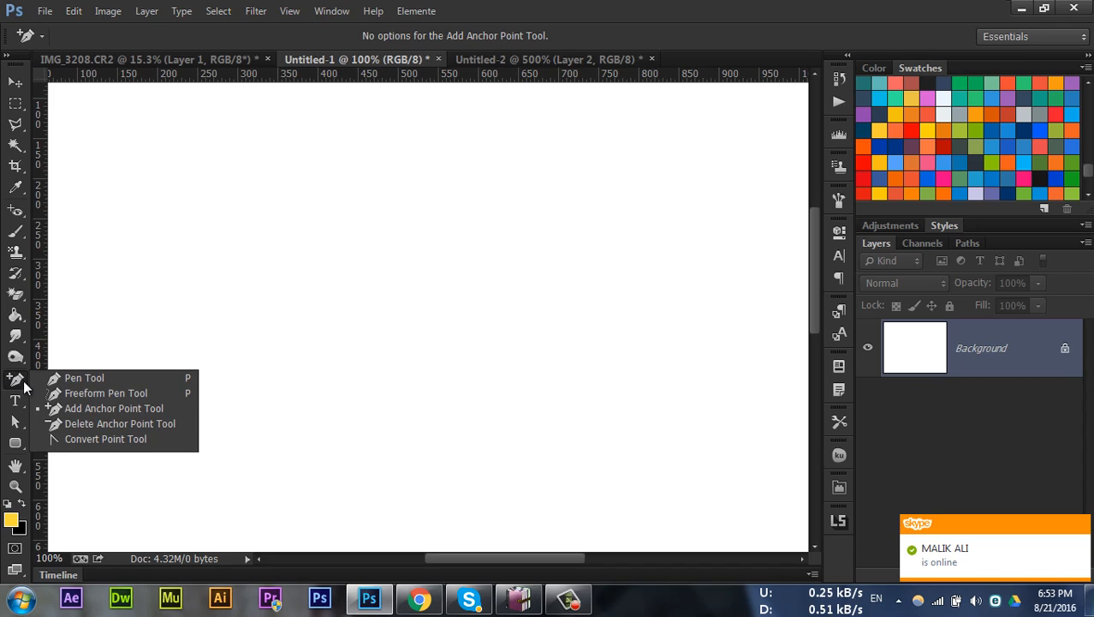
{"action": "left_click", "coordinate": [98, 379]}
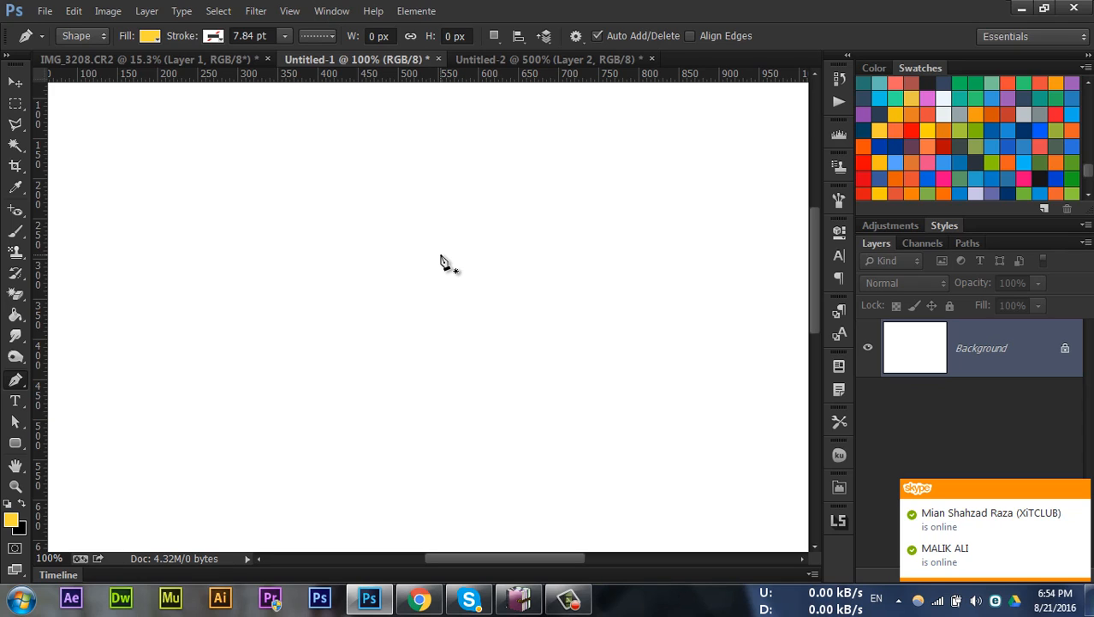
Draw a curved Pen segment about 70 px wide and 136 px high, and place a vertical guide through its upper anchor point
{"action": "left_click", "coordinate": [432, 180]}
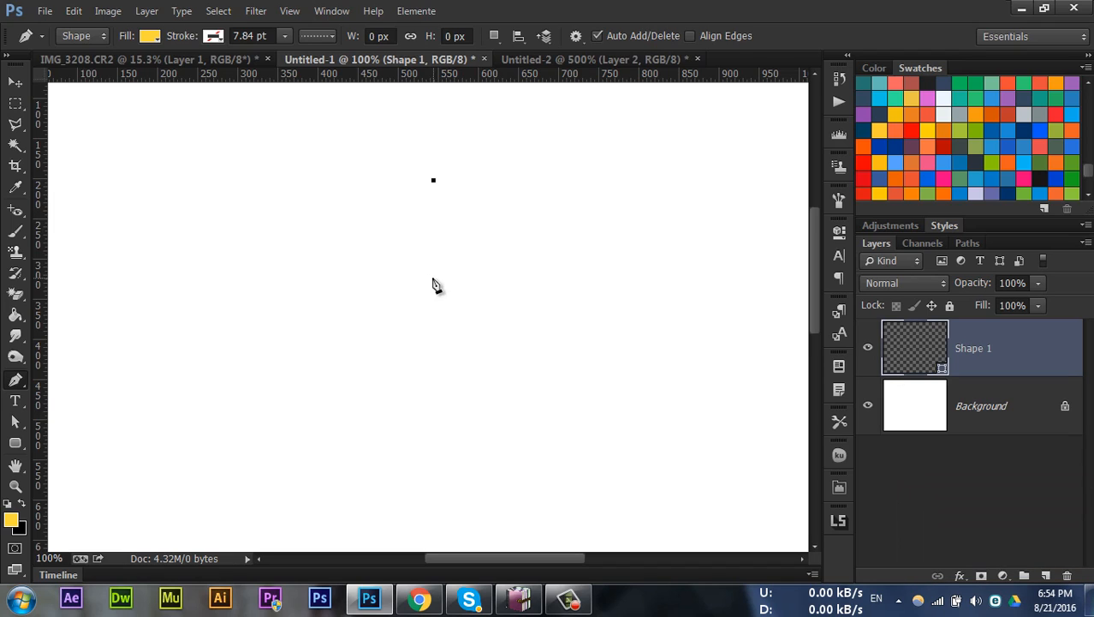
{"action": "left_click", "coordinate": [377, 290]}
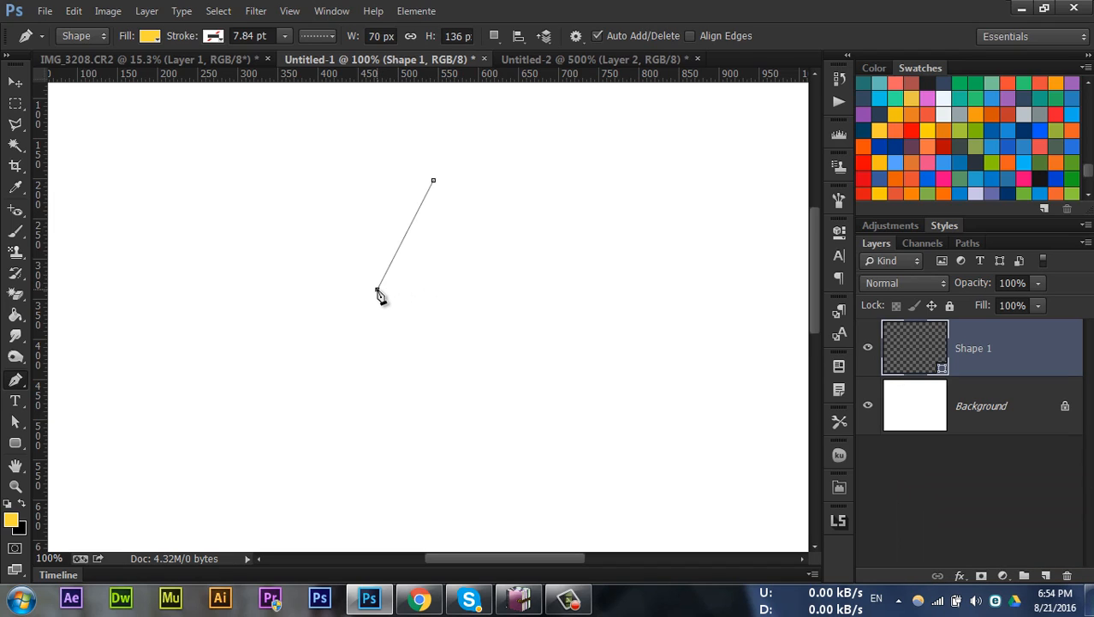
{"action": "mouse_move", "coordinate": [376, 290]}
{"action": "left_mouse_down"}
{"action": "mouse_move", "coordinate": [197, 294]}
{"action": "mouse_move", "coordinate": [615, 305]}
{"action": "mouse_move", "coordinate": [461, 304]}
{"action": "mouse_move", "coordinate": [451, 345]}
{"action": "mouse_move", "coordinate": [428, 368]}
{"action": "mouse_move", "coordinate": [330, 396]}
{"action": "mouse_move", "coordinate": [274, 353]}
{"action": "mouse_move", "coordinate": [408, 333]}
{"action": "mouse_move", "coordinate": [379, 337]}
{"action": "mouse_move", "coordinate": [291, 281]}
{"action": "mouse_move", "coordinate": [344, 218]}
{"action": "mouse_move", "coordinate": [408, 317]}
{"action": "mouse_move", "coordinate": [359, 313]}
{"action": "mouse_move", "coordinate": [447, 410]}
{"action": "mouse_move", "coordinate": [388, 295]}
{"action": "left_mouse_up"}
{"action": "left_click_drag", "start_coordinate": [435, 344], "coordinate": [323, 290]}
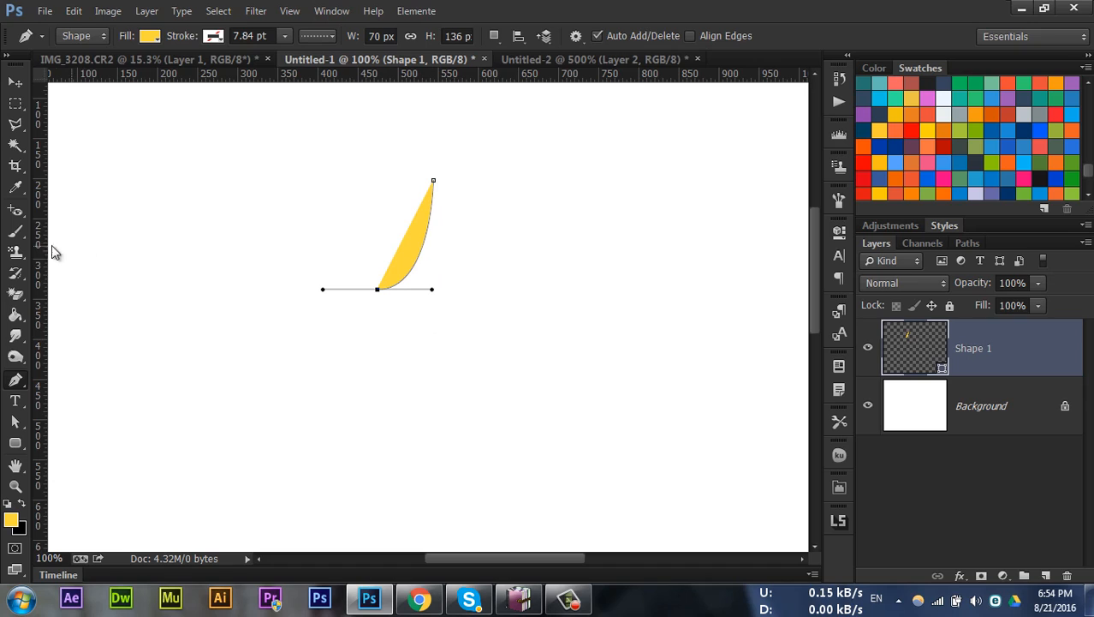
{"action": "left_click_drag", "start_coordinate": [38, 242], "coordinate": [435, 262]}
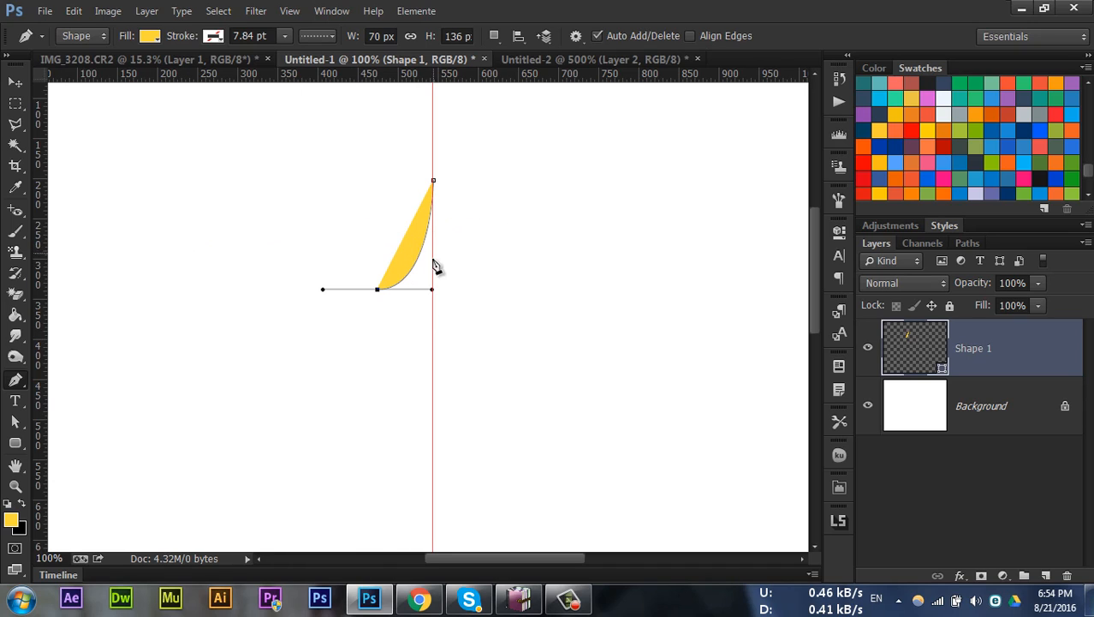
Try continuing the path from the smooth anchor point with a curved and a corner point near the guide, undoing each attempt
{"action": "left_click", "coordinate": [433, 344]}
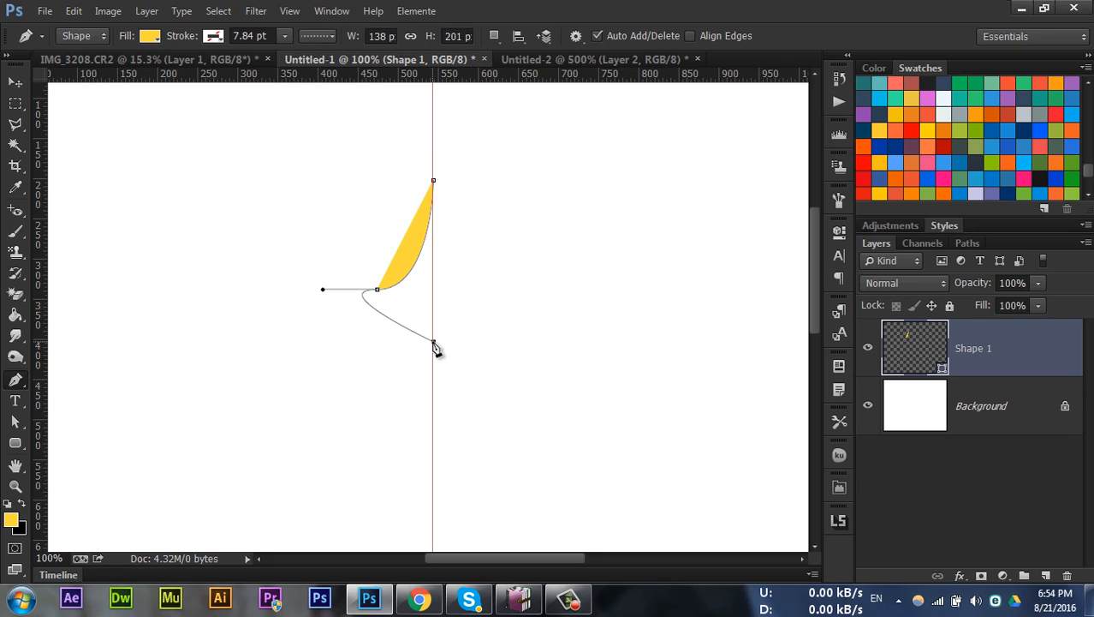
{"action": "left_click_drag", "start_coordinate": [447, 346], "coordinate": [652, 343]}
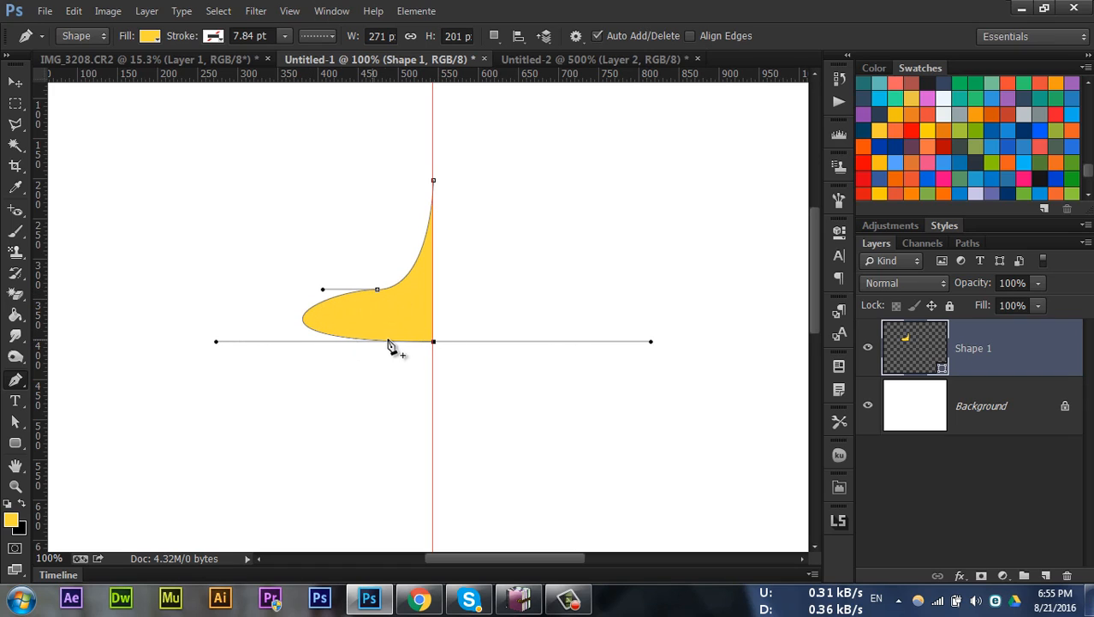
{"action": "key", "text": "ctrl+z"}
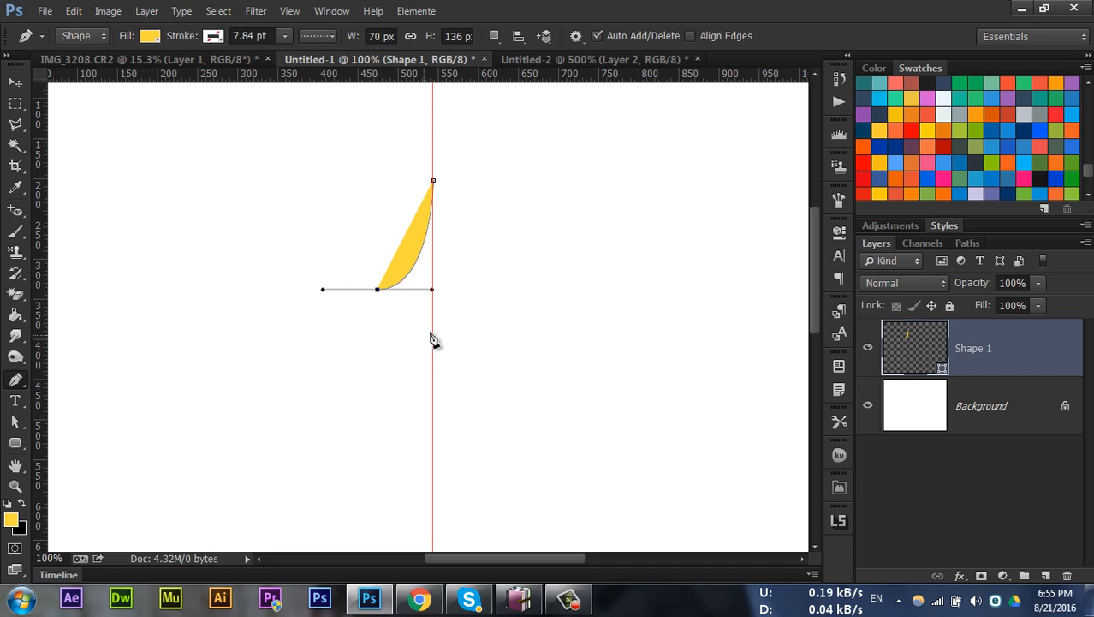
{"action": "left_click", "coordinate": [421, 332]}
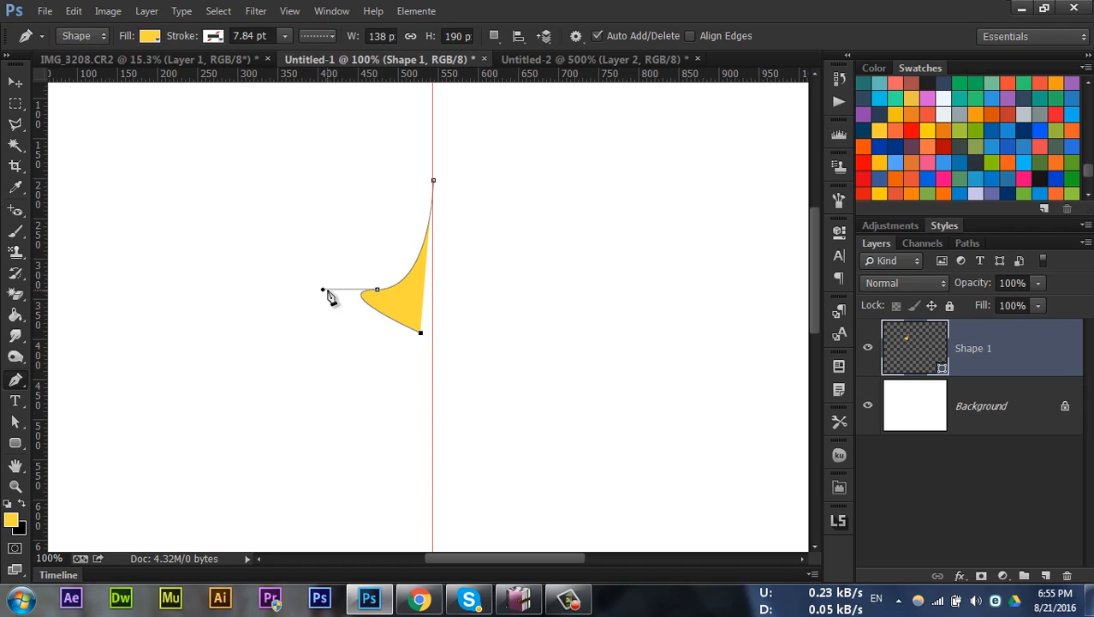
{"action": "key", "text": "ctrl+z"}
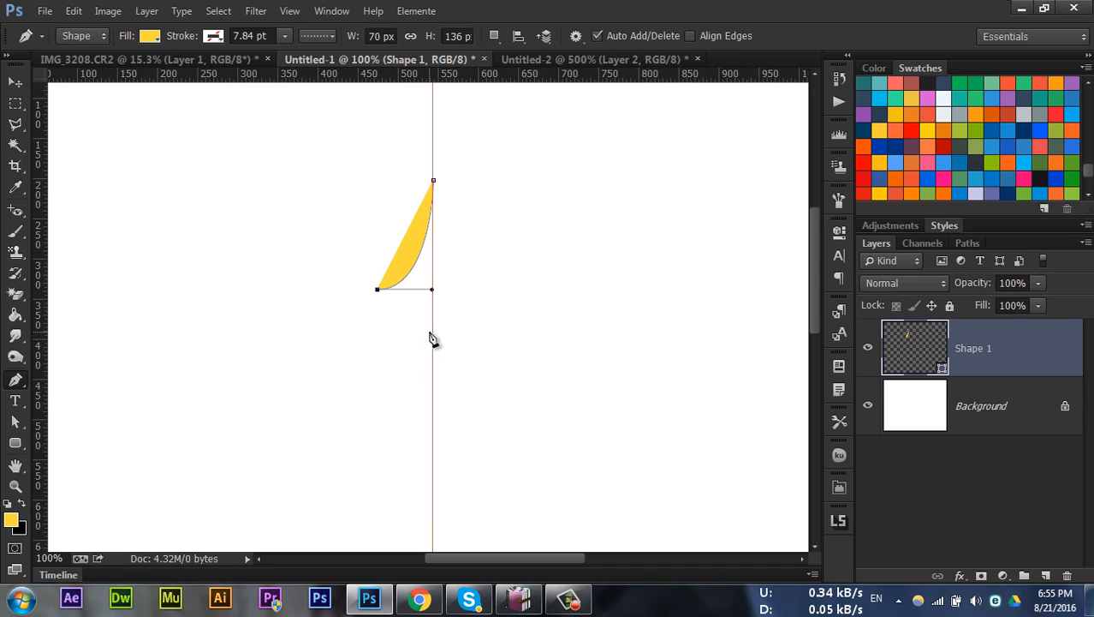
Add a corner point lower on the guide, close the half shape at its first point, and hide the guide and path outline
{"action": "mouse_move", "coordinate": [419, 331]}
{"action": "left_mouse_down"}
{"action": "mouse_move", "coordinate": [386, 295]}
{"action": "mouse_move", "coordinate": [420, 341]}
{"action": "left_mouse_up"}
{"action": "key", "text": "ctrl+z"}
{"action": "left_click", "coordinate": [433, 355]}
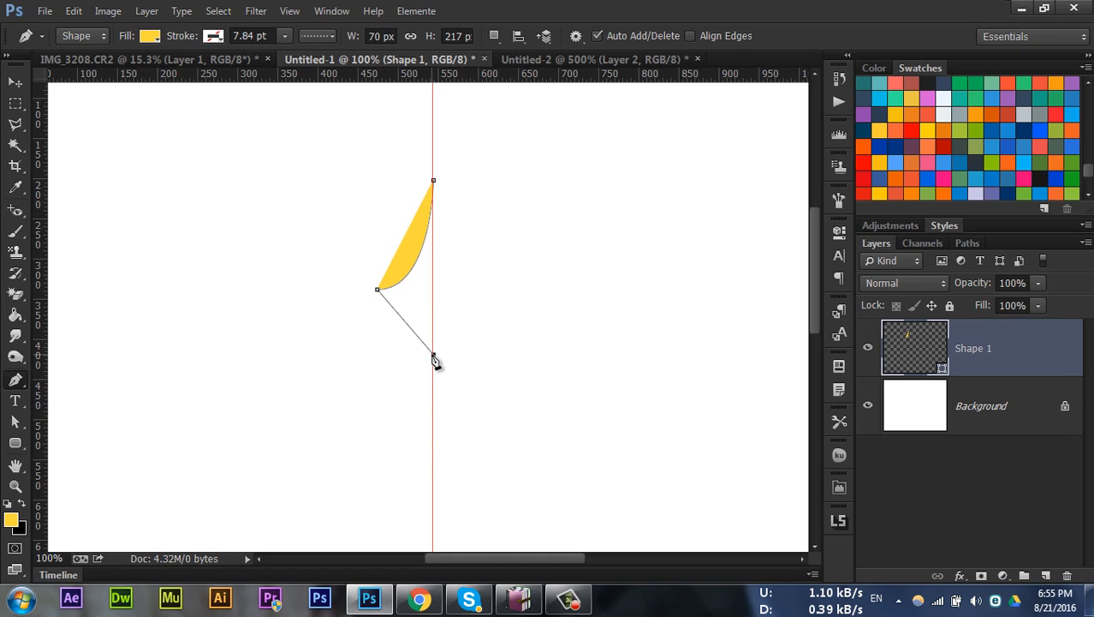
{"action": "left_click", "coordinate": [433, 182]}
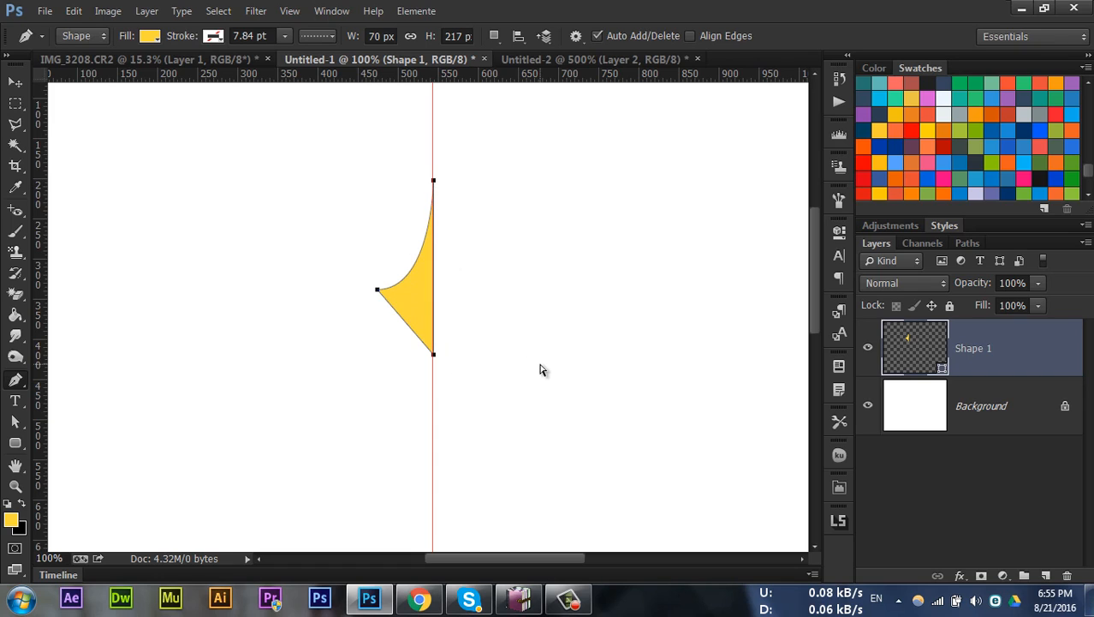
{"action": "key", "text": "ctrl+h"}
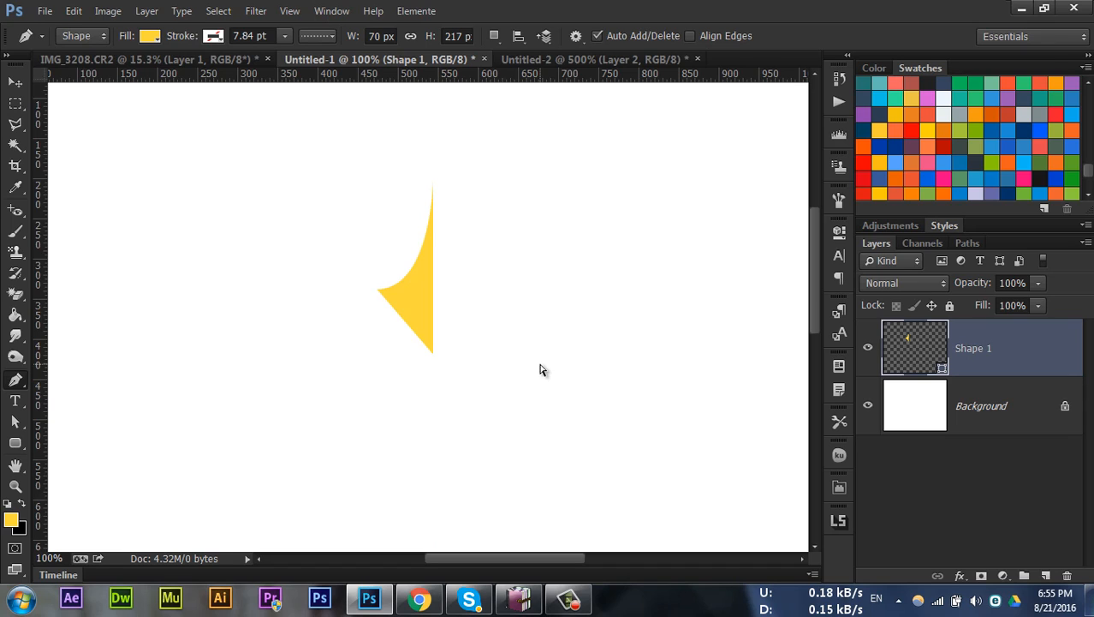
Duplicate the half-shape layer and flip the copy horizontally
{"action": "key", "text": "ctrl+j"}
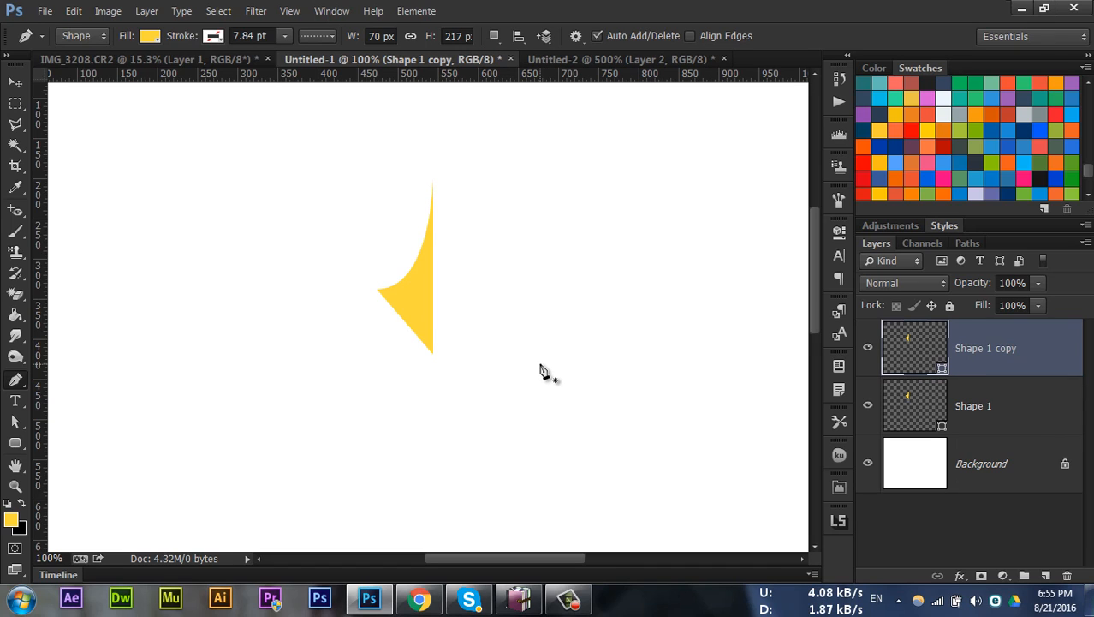
{"action": "key", "text": "ctrl+t"}
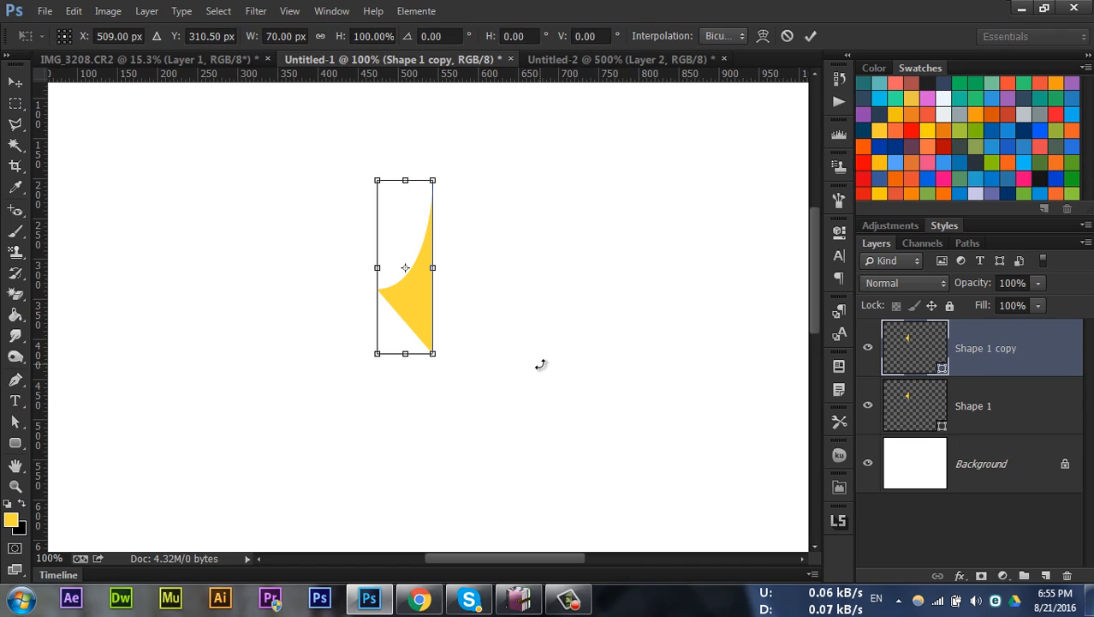
{"action": "right_click", "coordinate": [406, 291]}
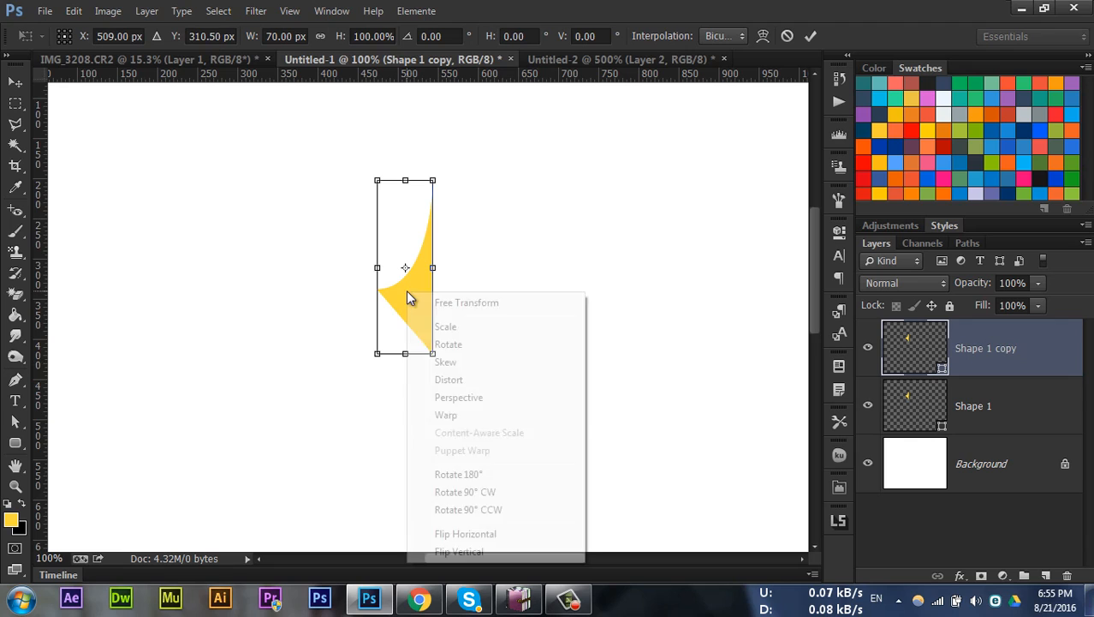
{"action": "left_click", "coordinate": [469, 533]}
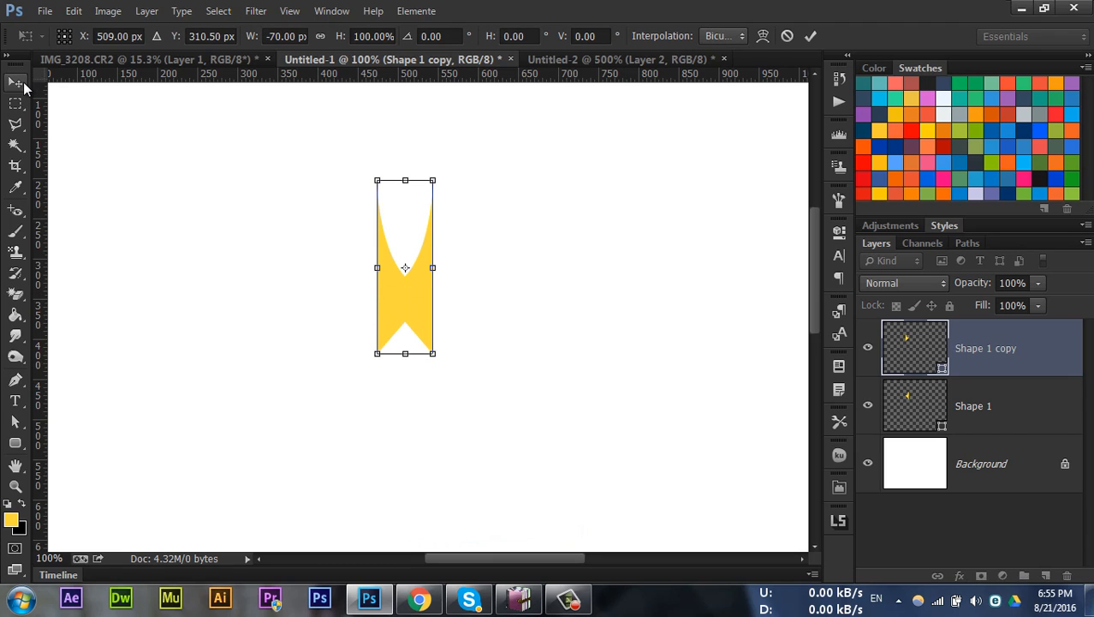
{"action": "left_click", "coordinate": [23, 83]}
{"action": "key", "text": "Return"}
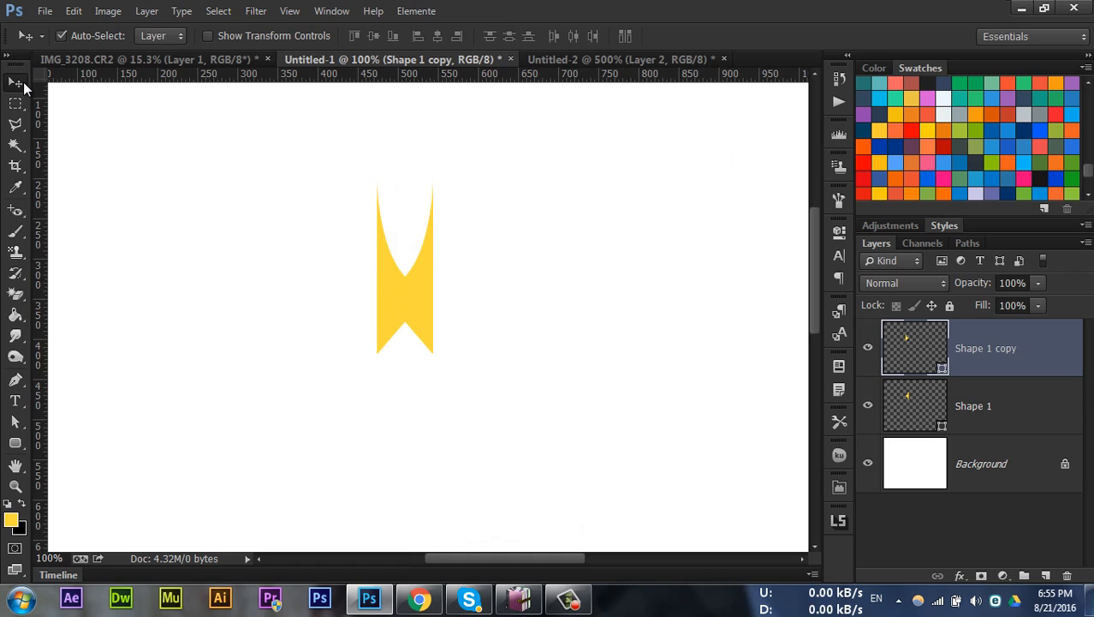
Nudge the flipped copy right until it mirrors the original half with only a thin gap between them
{"action": "key", "text": "shift+Right"}
{"action": "key", "text": "shift+Right"}
{"action": "key", "text": "shift+Right"}
{"action": "key", "text": "shift+Right"}
{"action": "key", "text": "shift+Right"}
{"action": "key", "text": "shift+Right"}
{"action": "key", "text": "shift+Right"}
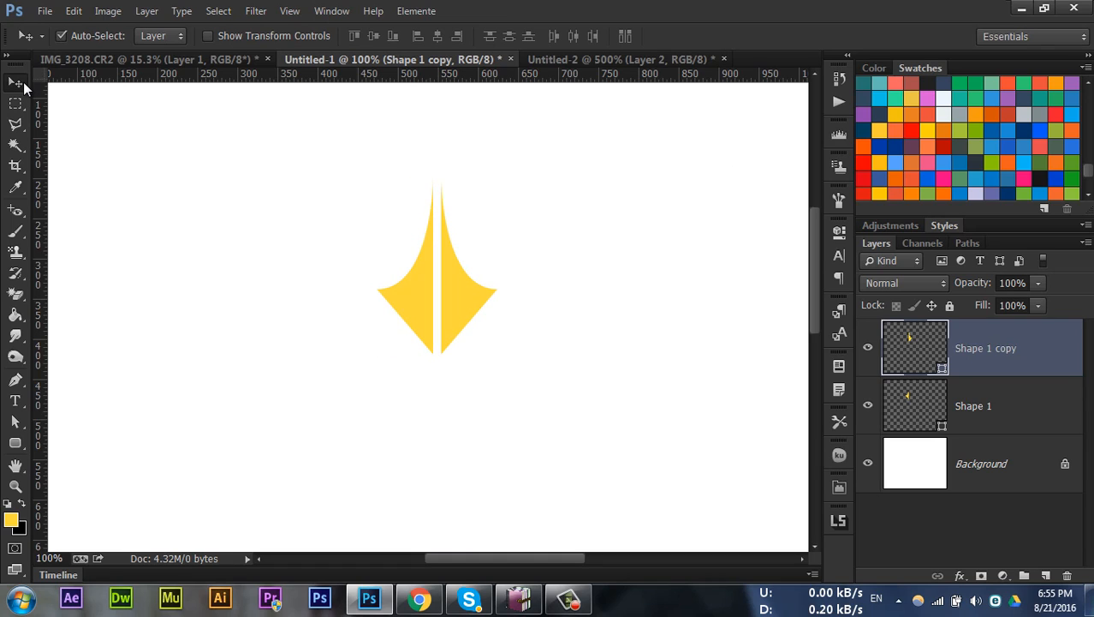
{"action": "key", "text": "Left"}
{"action": "key", "text": "Left"}
{"action": "key", "text": "Left"}
{"action": "key", "text": "Left"}
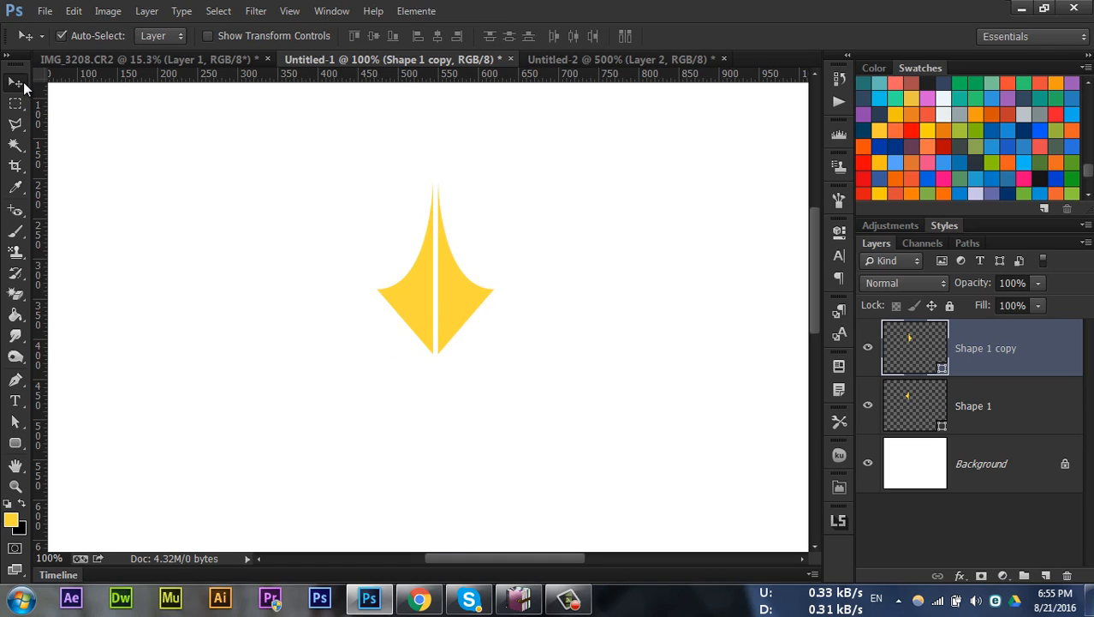
{"action": "key", "text": "Left"}
{"action": "key", "text": "Left"}
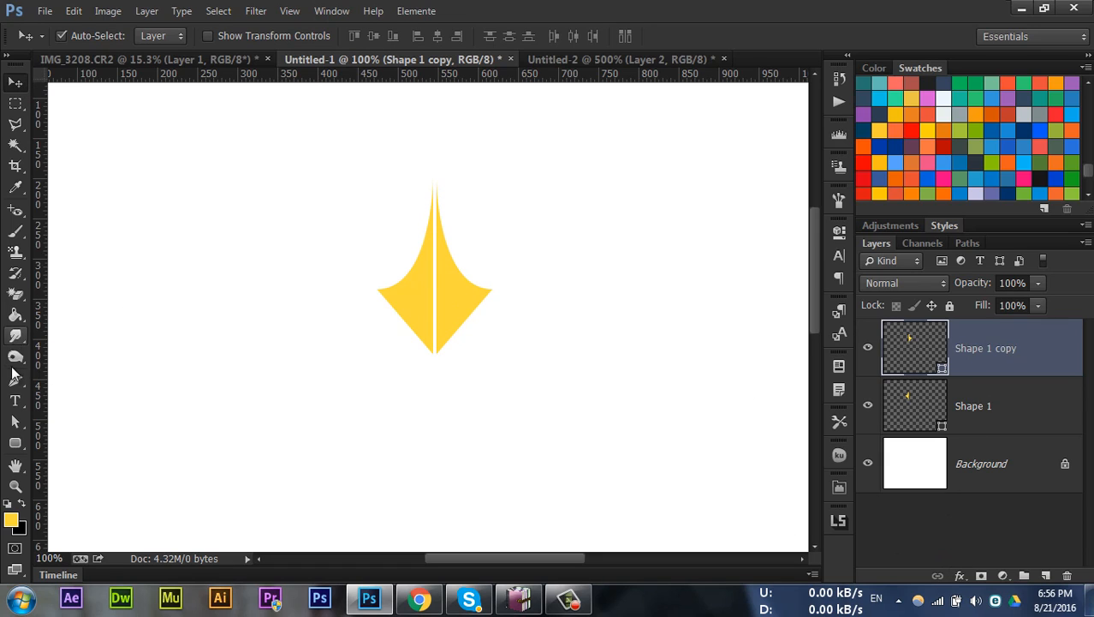
Fill the flipped right half with the brown linear gradient preset
{"action": "left_click", "coordinate": [19, 443]}
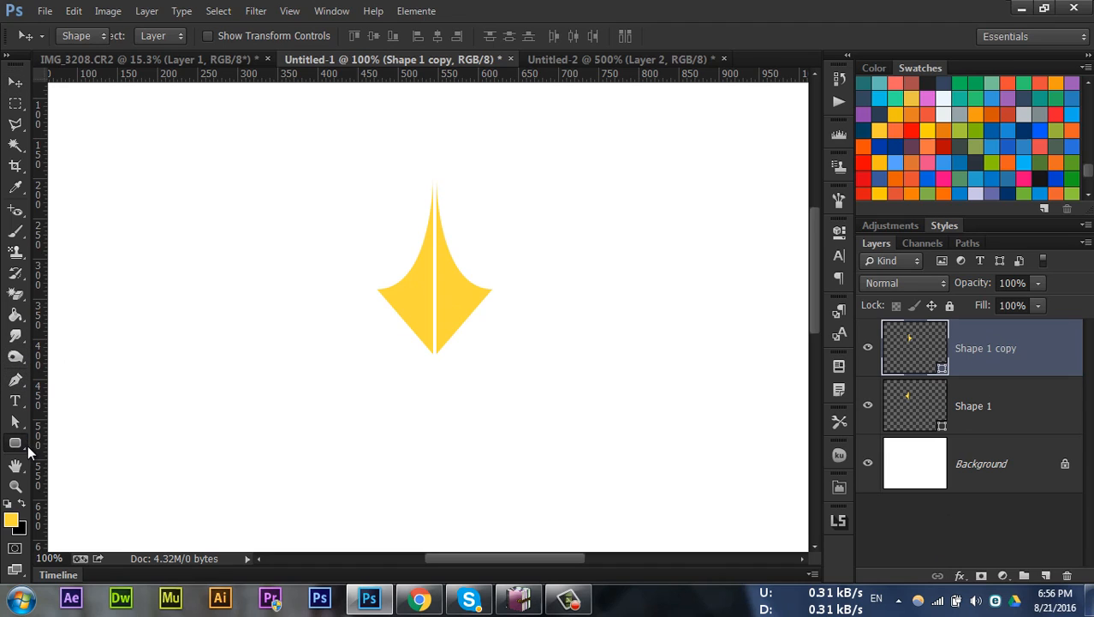
{"action": "left_click", "coordinate": [149, 38]}
{"action": "left_click", "coordinate": [133, 67]}
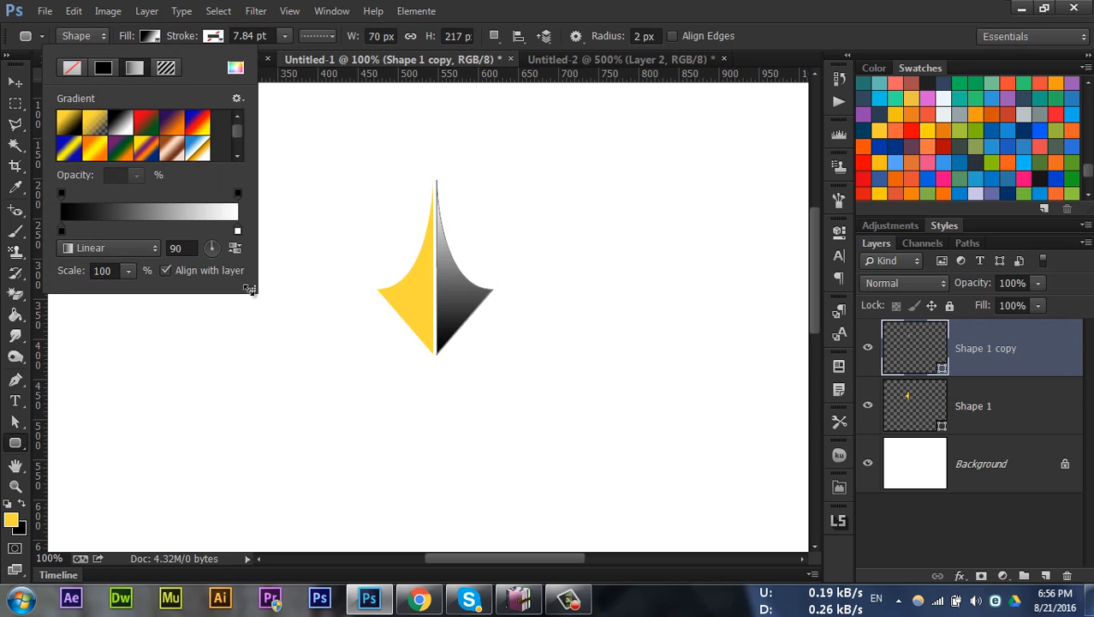
{"action": "left_click_drag", "start_coordinate": [252, 289], "coordinate": [289, 447]}
{"action": "left_click_drag", "start_coordinate": [274, 184], "coordinate": [277, 252]}
{"action": "left_click", "coordinate": [157, 214]}
{"action": "left_click", "coordinate": [228, 189]}
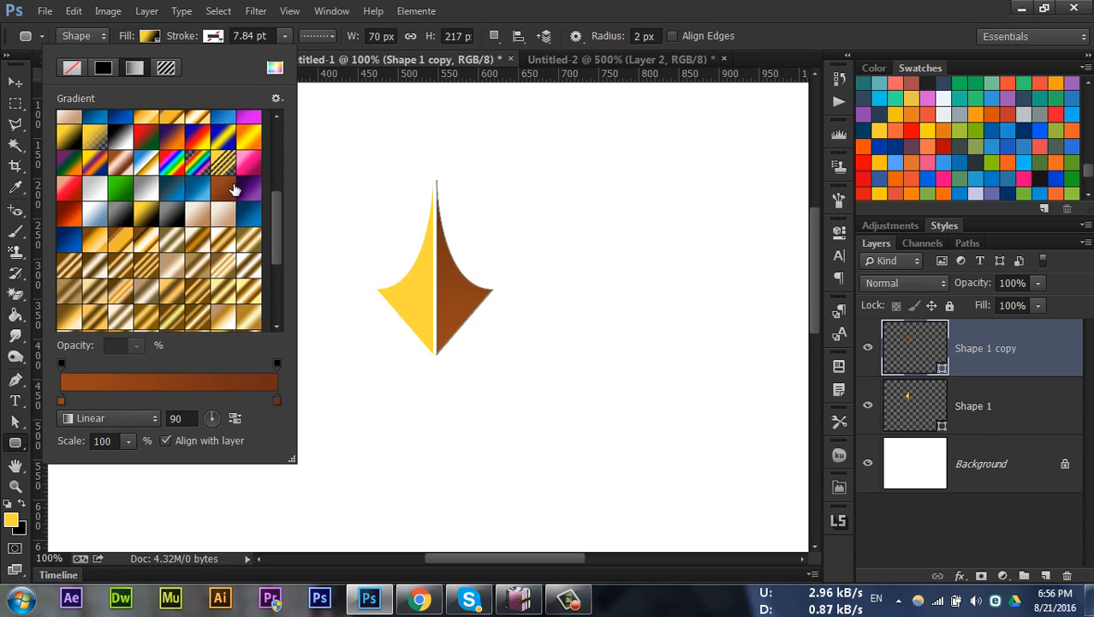
{"action": "left_click", "coordinate": [463, 8]}
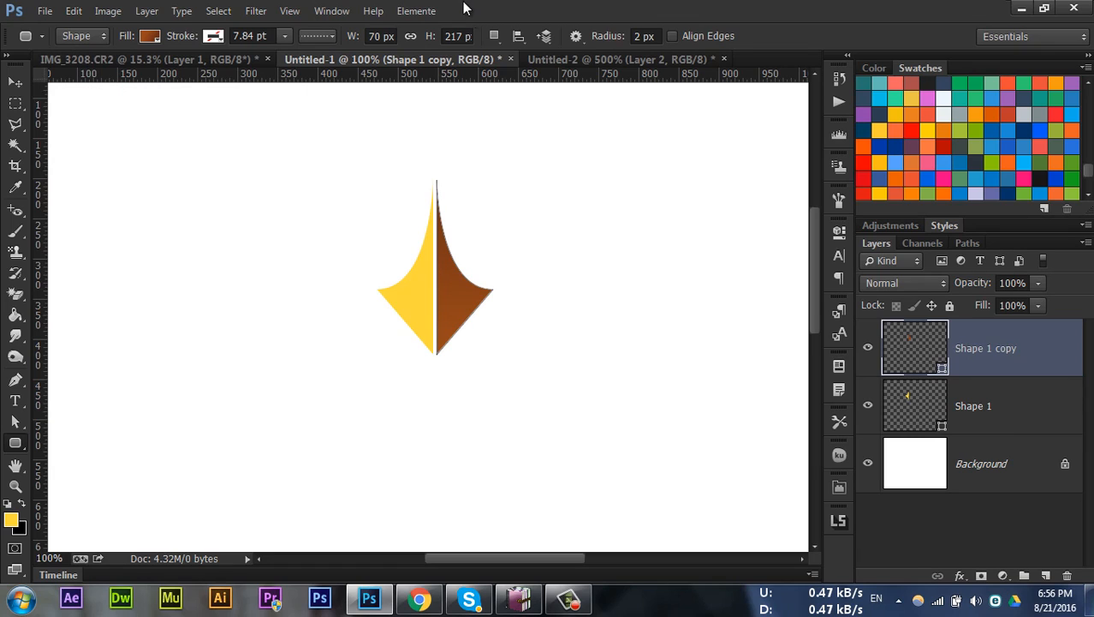
Fill the yellow left half with the same brown linear gradient preset and deselect its path
{"action": "left_click", "coordinate": [934, 390]}
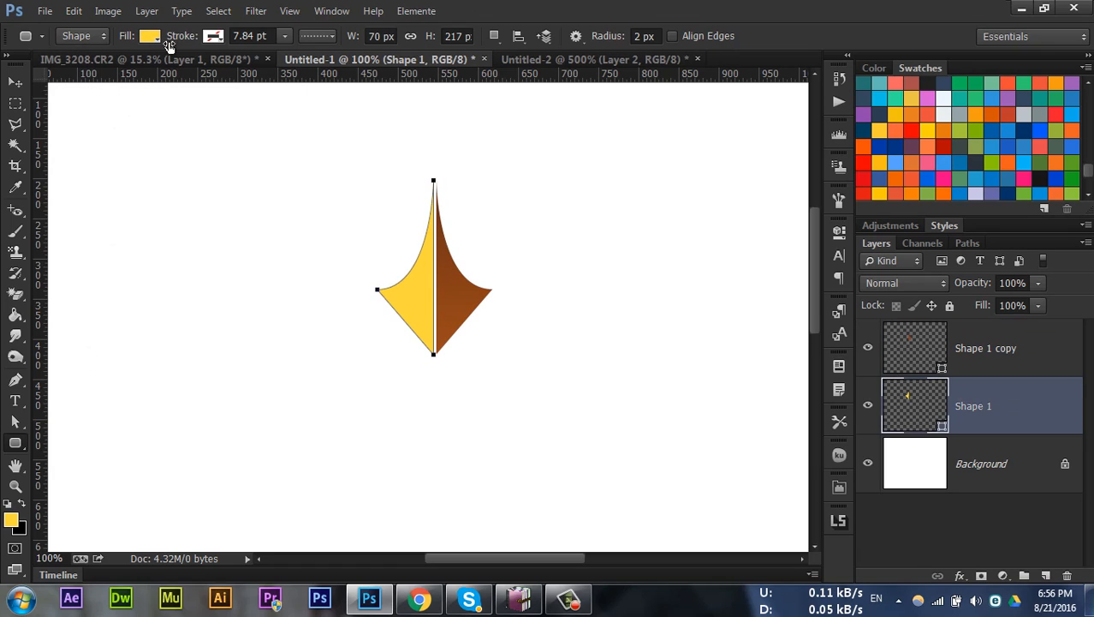
{"action": "left_click", "coordinate": [152, 37]}
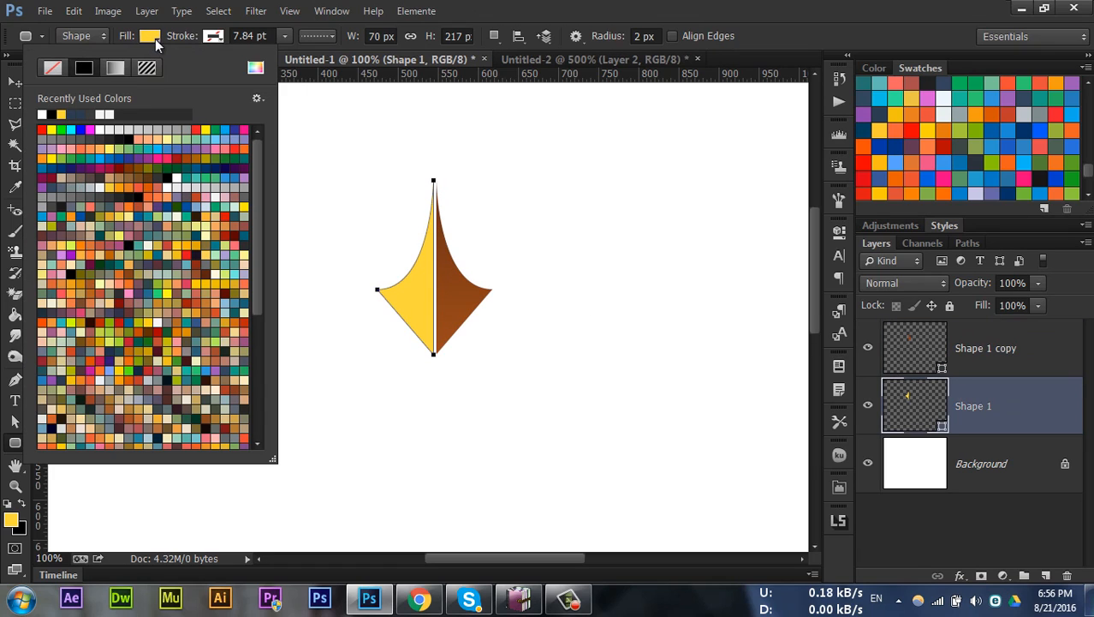
{"action": "left_click", "coordinate": [116, 67]}
{"action": "mouse_move", "coordinate": [257, 209]}
{"action": "left_mouse_down"}
{"action": "mouse_move", "coordinate": [261, 267]}
{"action": "mouse_move", "coordinate": [264, 195]}
{"action": "left_mouse_up"}
{"action": "left_click", "coordinate": [211, 228]}
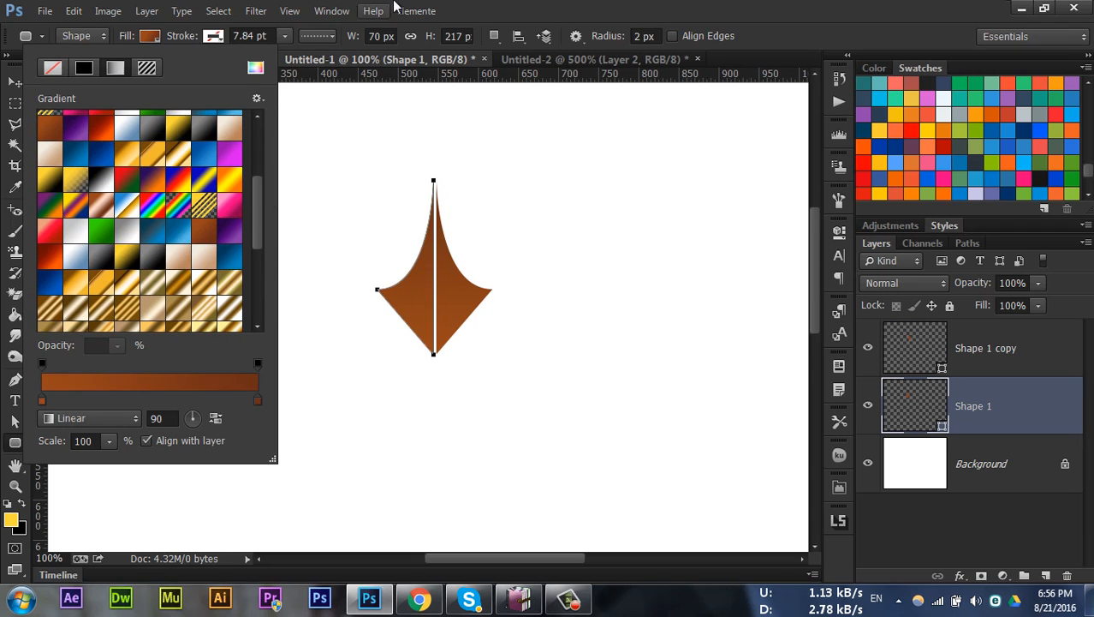
{"action": "left_click", "coordinate": [896, 420]}
{"action": "left_click", "coordinate": [985, 459]}
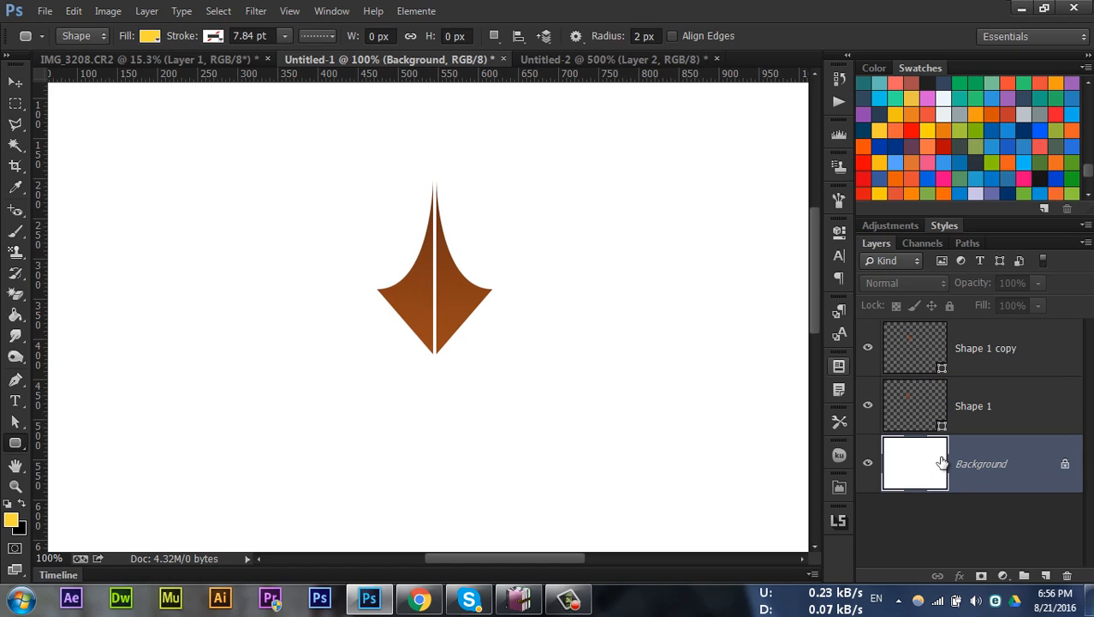
Merge the Shape 1 and Shape 1 copy layers into a single shape layer
{"action": "left_click", "coordinate": [992, 355]}
{"action": "left_click", "coordinate": [984, 413]}
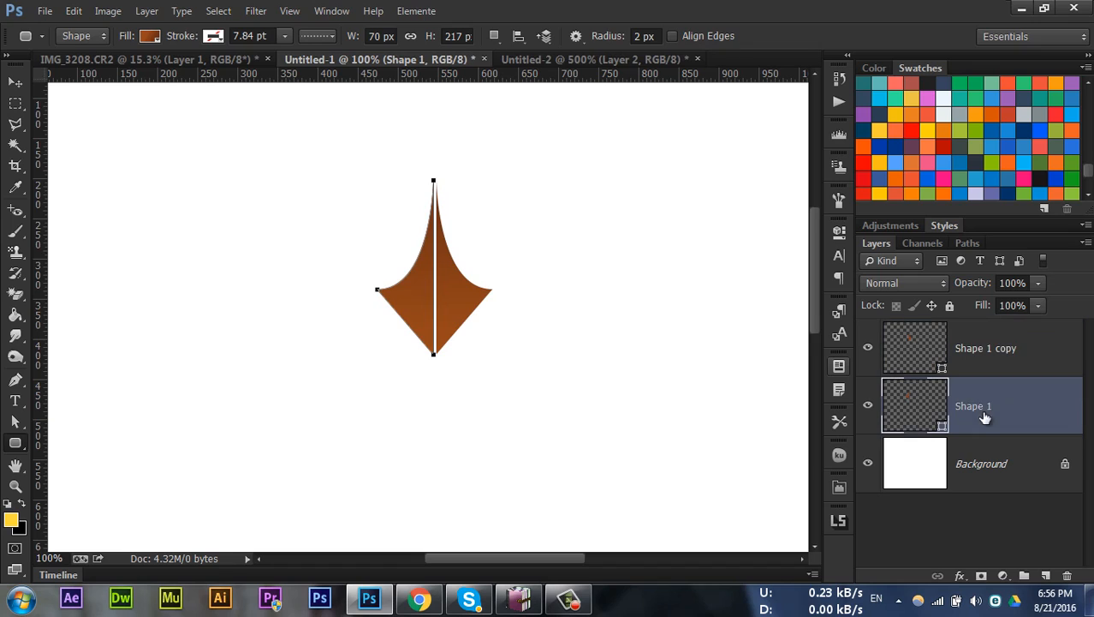
{"action": "left_click", "coordinate": [981, 355], "text": "shift"}
{"action": "key", "text": "ctrl+e"}
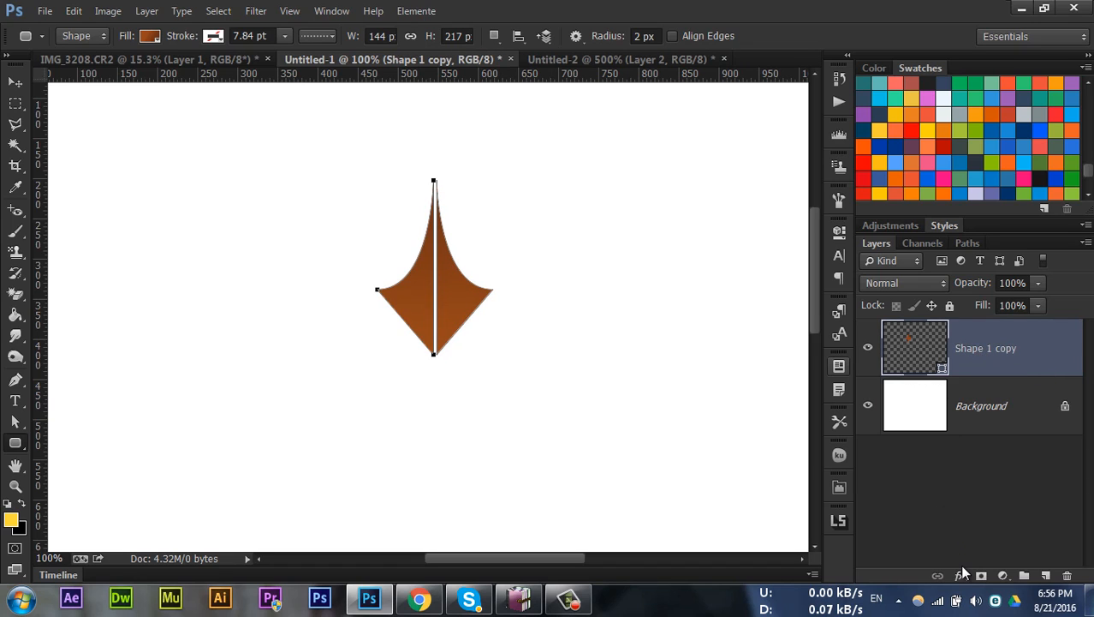
Add a Stroke layer style to the Shape 1 copy layer and set its fill type to Gradient
{"action": "left_click", "coordinate": [981, 355], "text": "ctrl"}
{"action": "left_click", "coordinate": [978, 367]}
{"action": "left_click", "coordinate": [959, 576]}
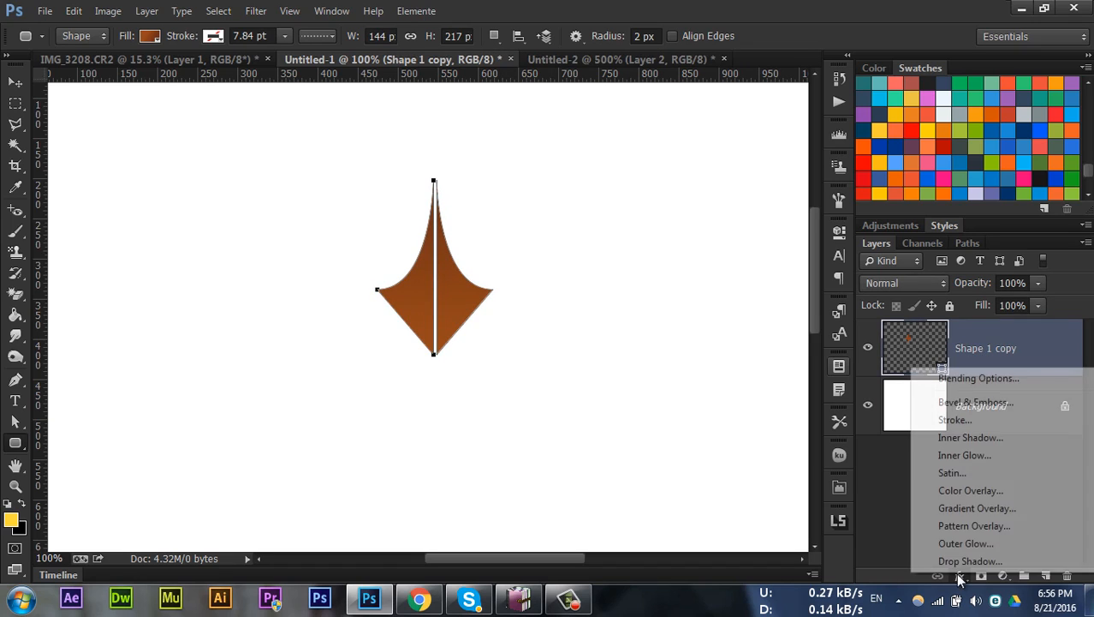
{"action": "left_click", "coordinate": [956, 419]}
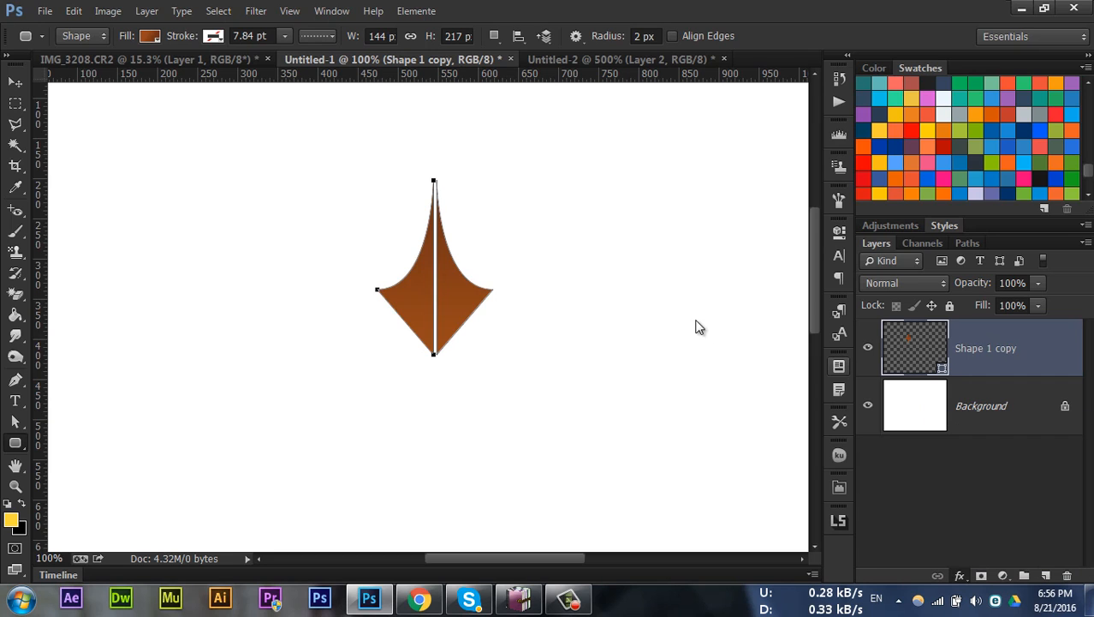
{"action": "left_click_drag", "start_coordinate": [613, 344], "coordinate": [854, 186]}
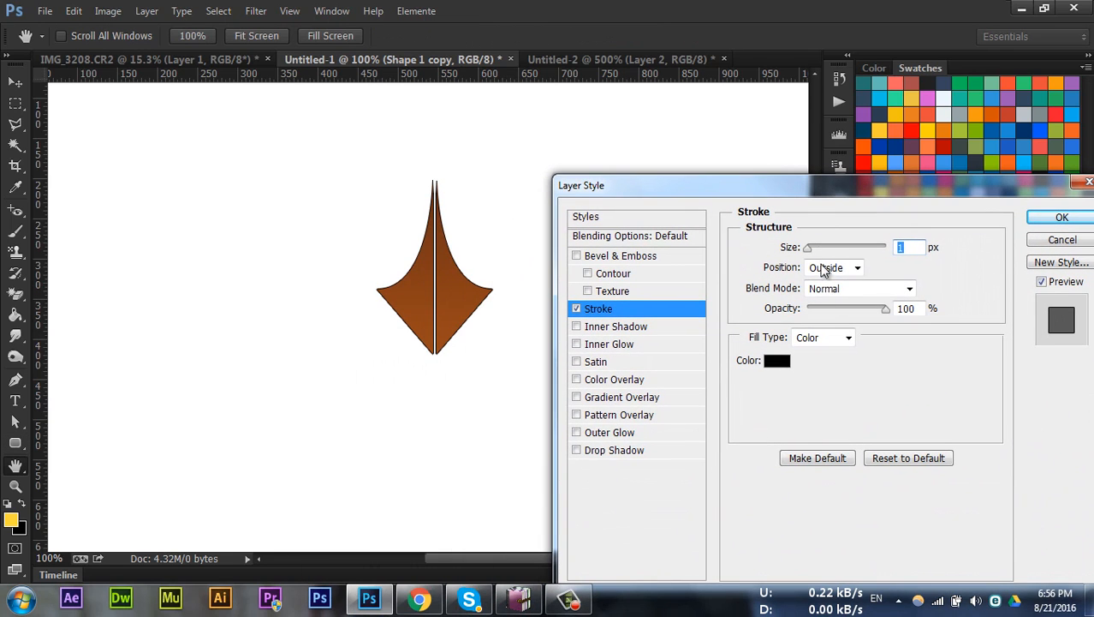
{"action": "left_click", "coordinate": [822, 338]}
{"action": "left_click", "coordinate": [811, 367]}
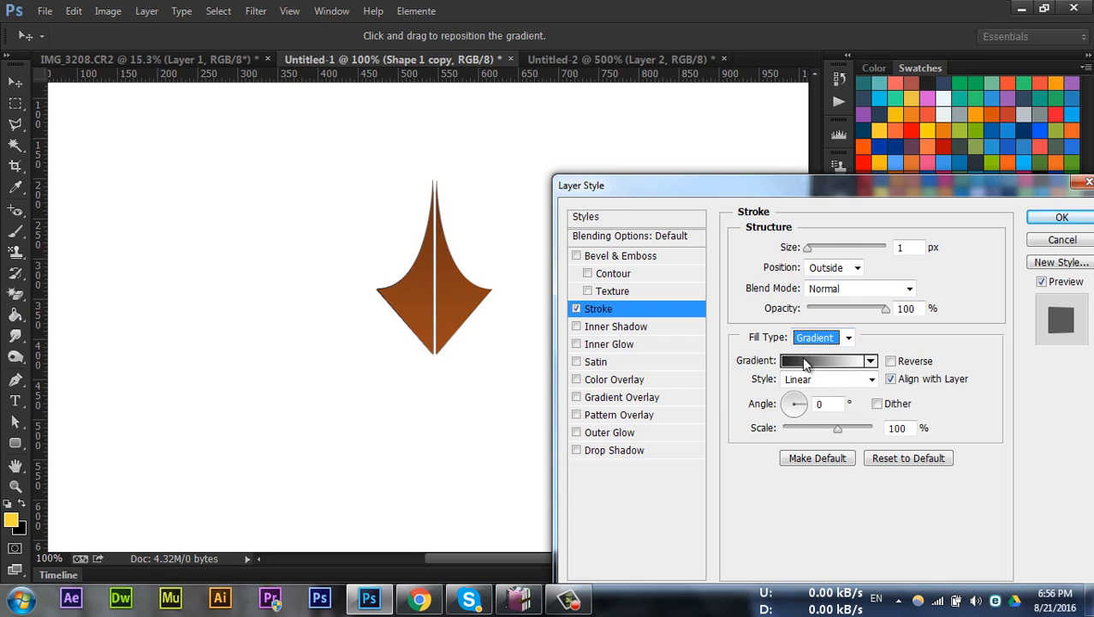
Choose the silver metallic gradient preset for the stroke and apply the layer style
{"action": "left_click", "coordinate": [805, 361]}
{"action": "left_click_drag", "start_coordinate": [709, 364], "coordinate": [714, 423]}
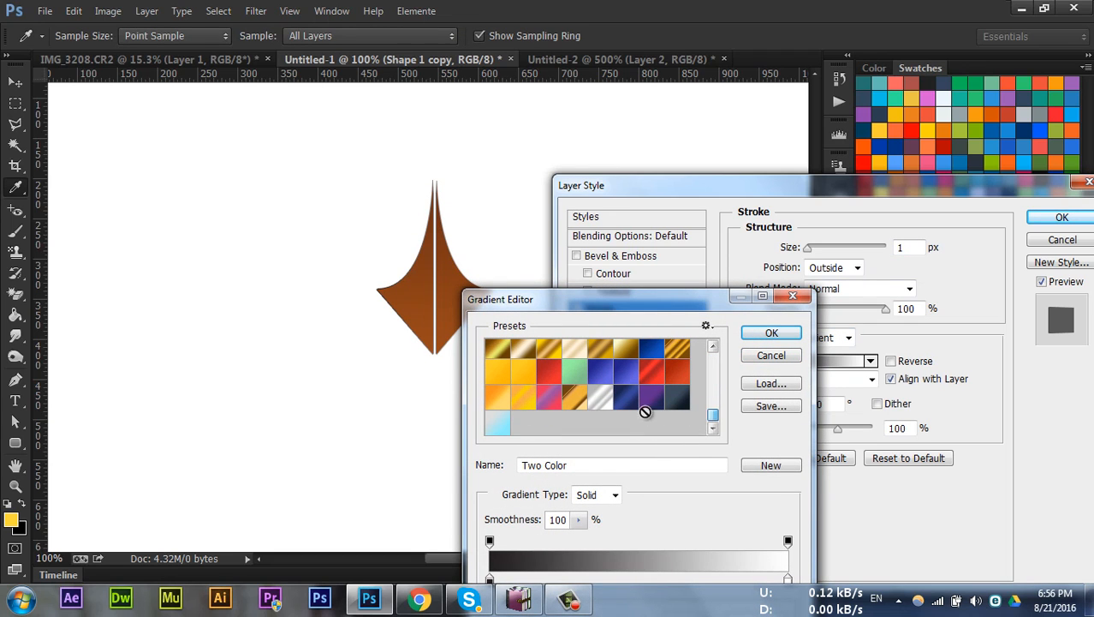
{"action": "left_click", "coordinate": [600, 396]}
{"action": "left_click", "coordinate": [759, 334]}
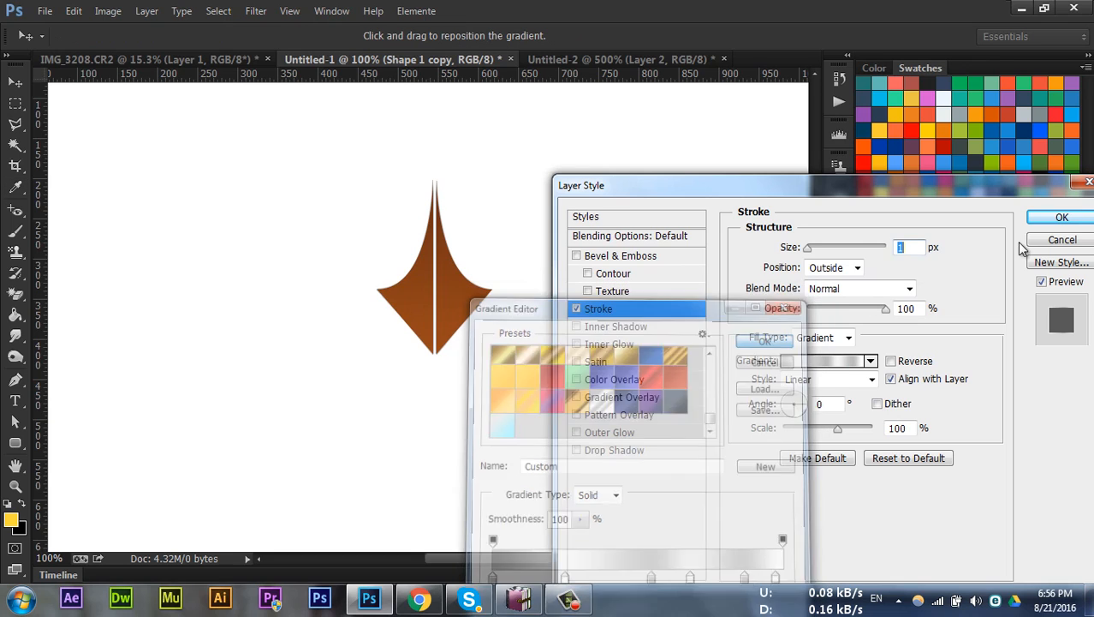
{"action": "left_click", "coordinate": [1062, 217]}
Fill the Background layer with solid black using the Paint Bucket tool
{"action": "left_click", "coordinate": [989, 454]}
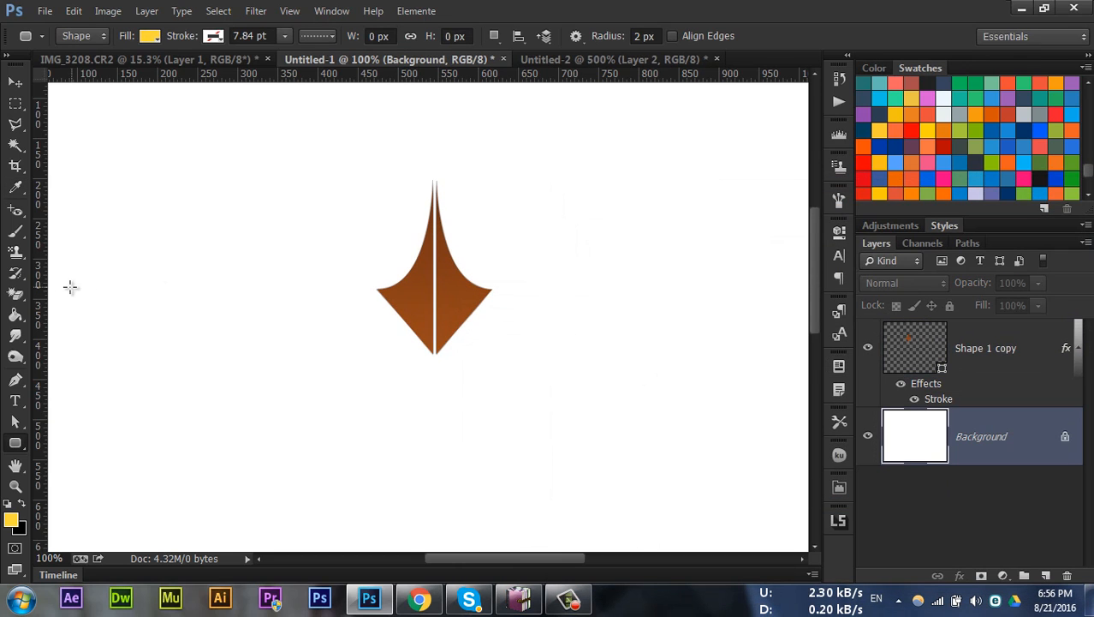
{"action": "left_click", "coordinate": [15, 336]}
{"action": "left_click_drag", "start_coordinate": [15, 314], "coordinate": [57, 334]}
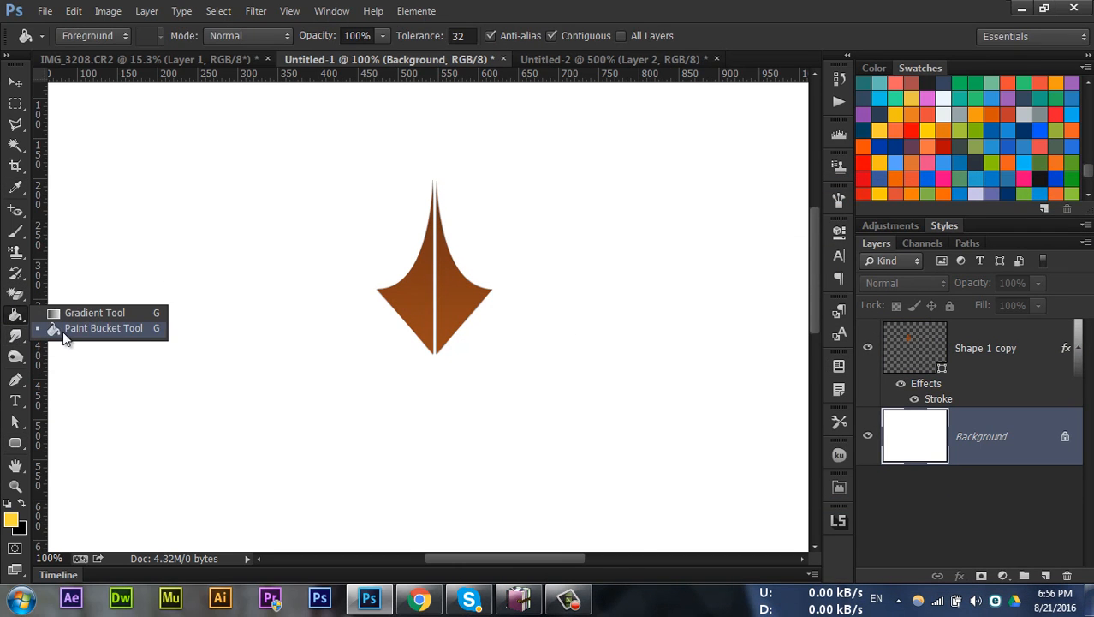
{"action": "left_click", "coordinate": [58, 331]}
{"action": "left_click", "coordinate": [21, 505]}
{"action": "left_click", "coordinate": [272, 401]}
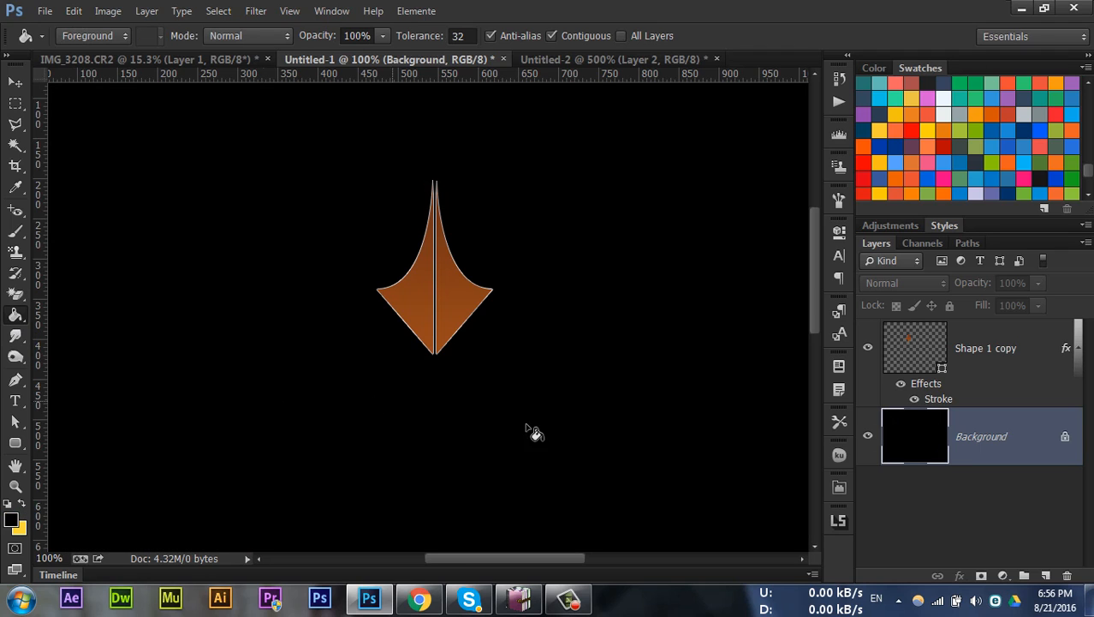
{"action": "key", "text": "ctrl+plus"}
{"action": "key", "text": "ctrl+plus"}
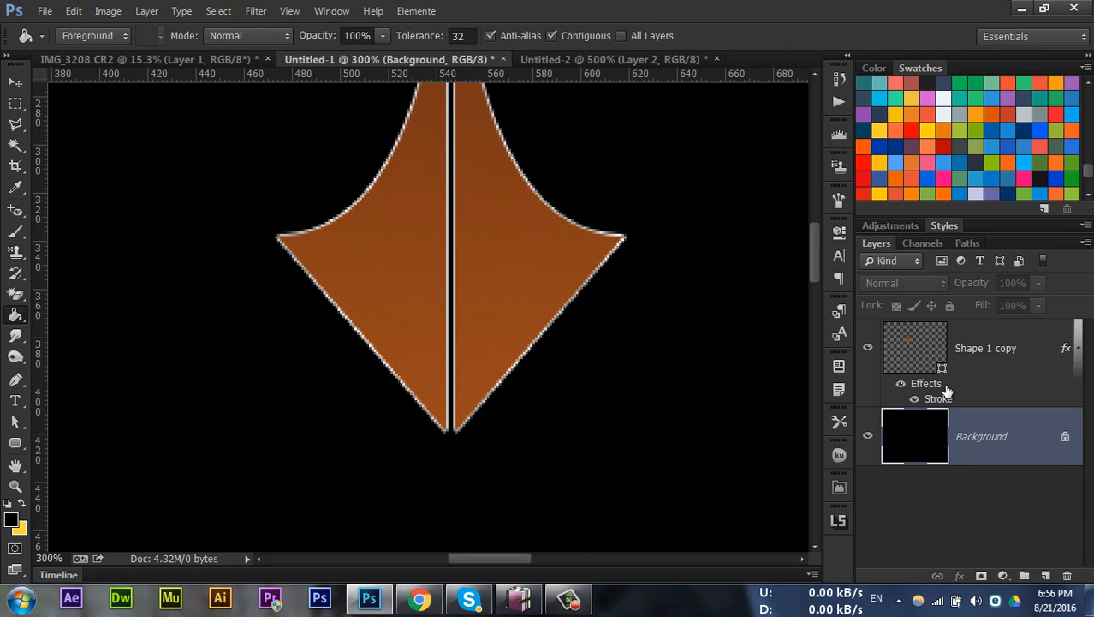
{"action": "key", "text": "ctrl+minus"}
{"action": "key", "text": "ctrl+minus"}
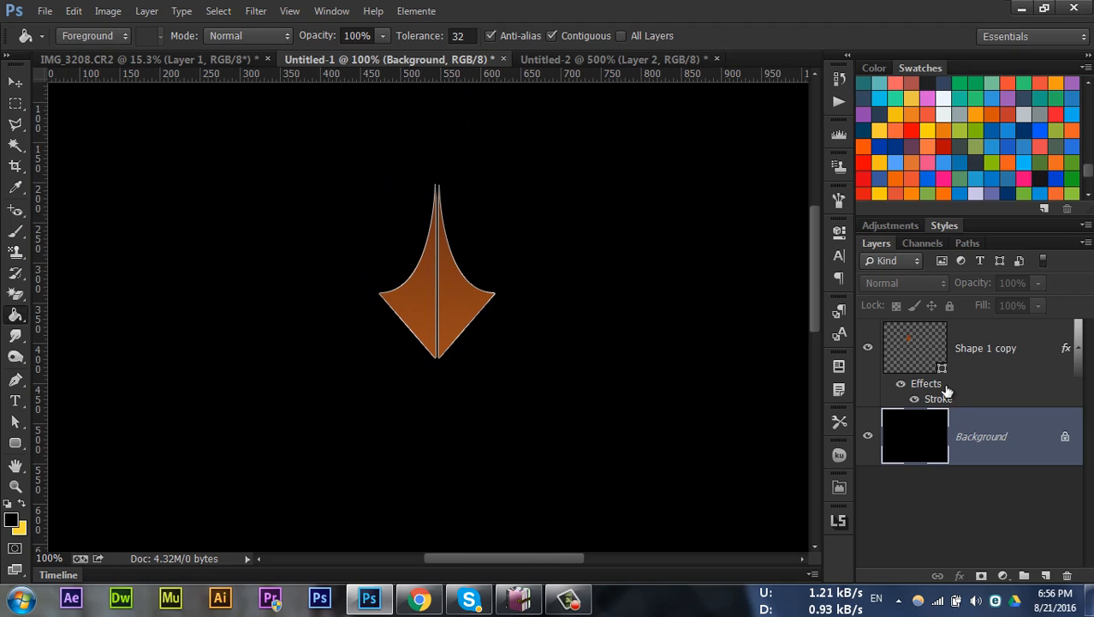
Try to enlarge the Shape 1 copy shape to about 206% around its centre with Free Transform, and undo the scaling
{"action": "left_click", "coordinate": [982, 351]}
{"action": "key", "text": "ctrl+t"}
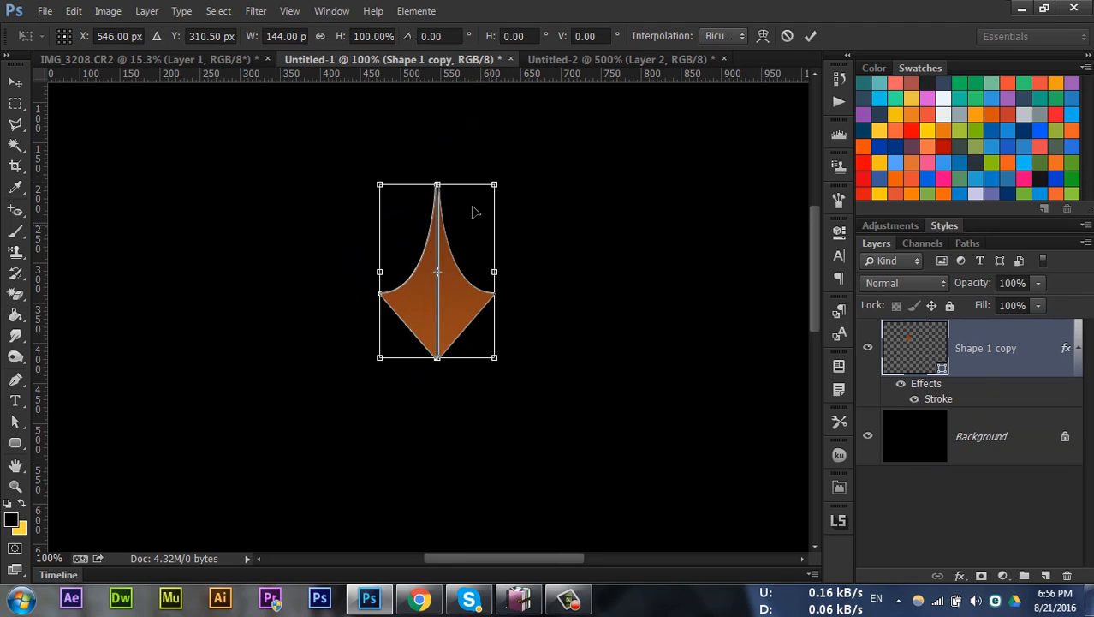
{"action": "mouse_move", "coordinate": [505, 182]}
{"action": "left_mouse_down"}
{"action": "mouse_move", "coordinate": [567, 110]}
{"action": "mouse_move", "coordinate": [581, 123]}
{"action": "left_mouse_up"}
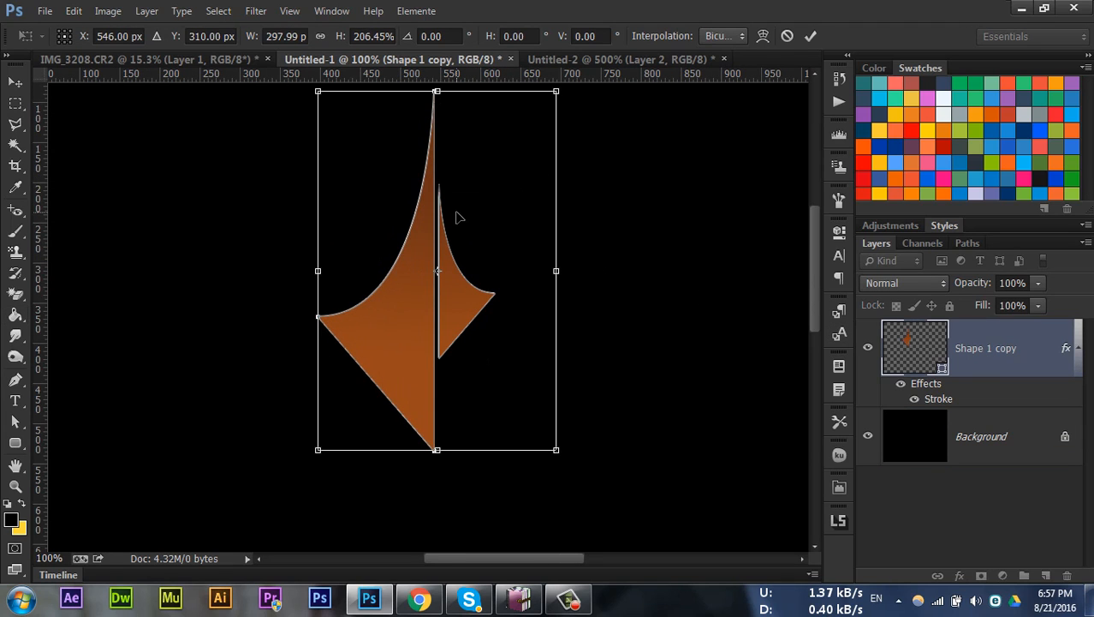
{"action": "key", "text": "Return"}
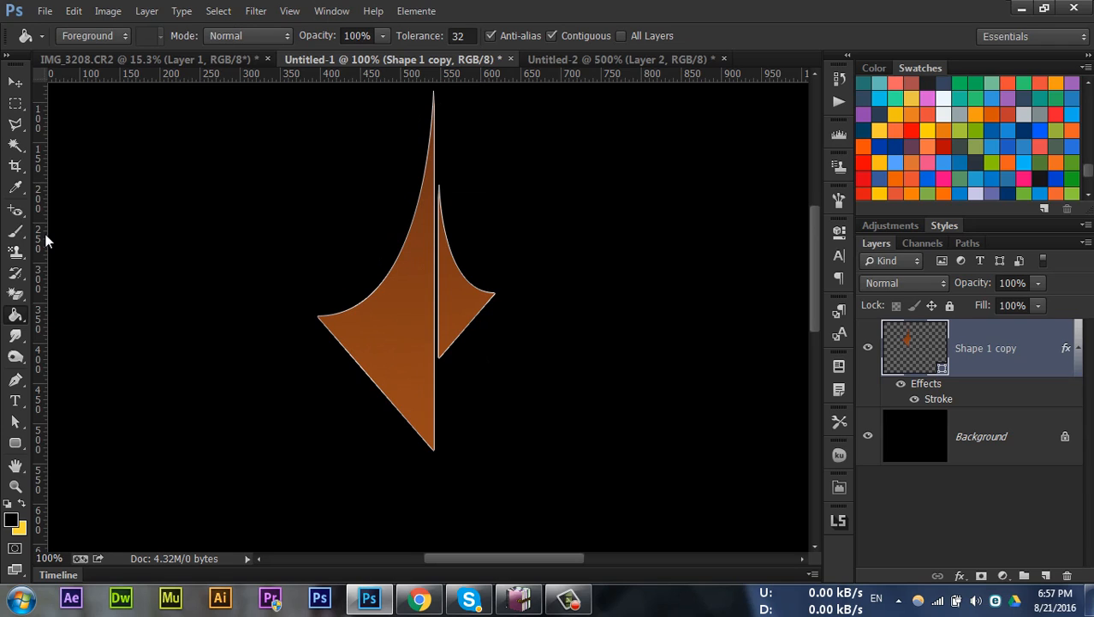
{"action": "key", "text": "ctrl+minus"}
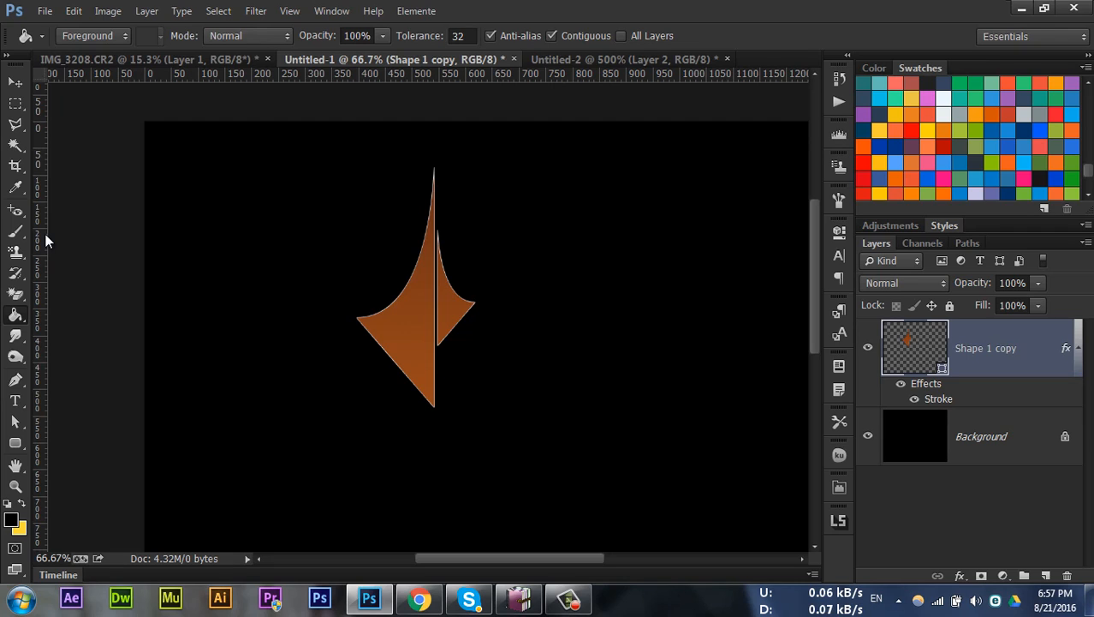
{"action": "key", "text": "ctrl+alt+z"}
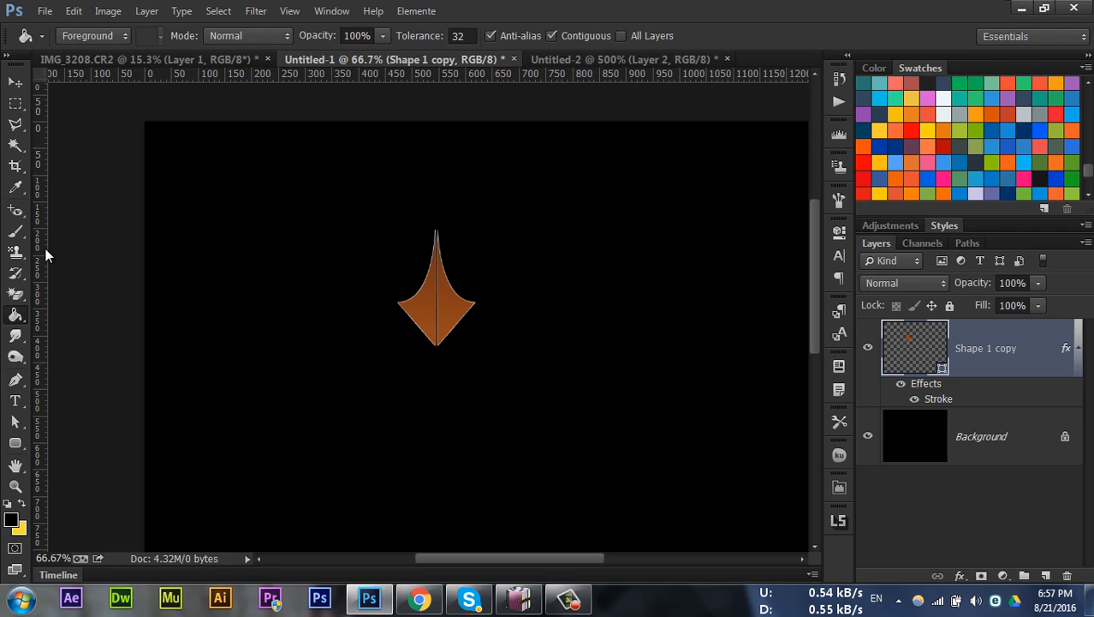
Select only the left half's path of the nib shape with the Path Selection tool
{"action": "left_click", "coordinate": [16, 422]}
{"action": "key", "text": "ctrl+plus"}
{"action": "key", "text": "ctrl+plus"}
{"action": "key", "text": "ctrl+plus"}
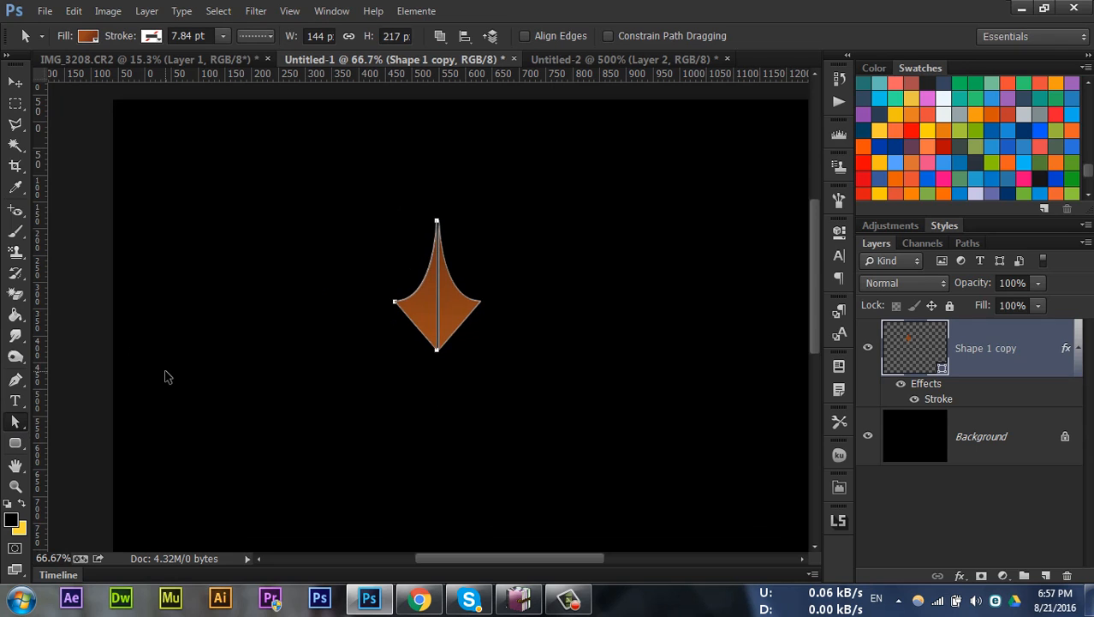
{"action": "left_click_drag", "start_coordinate": [286, 351], "coordinate": [240, 531]}
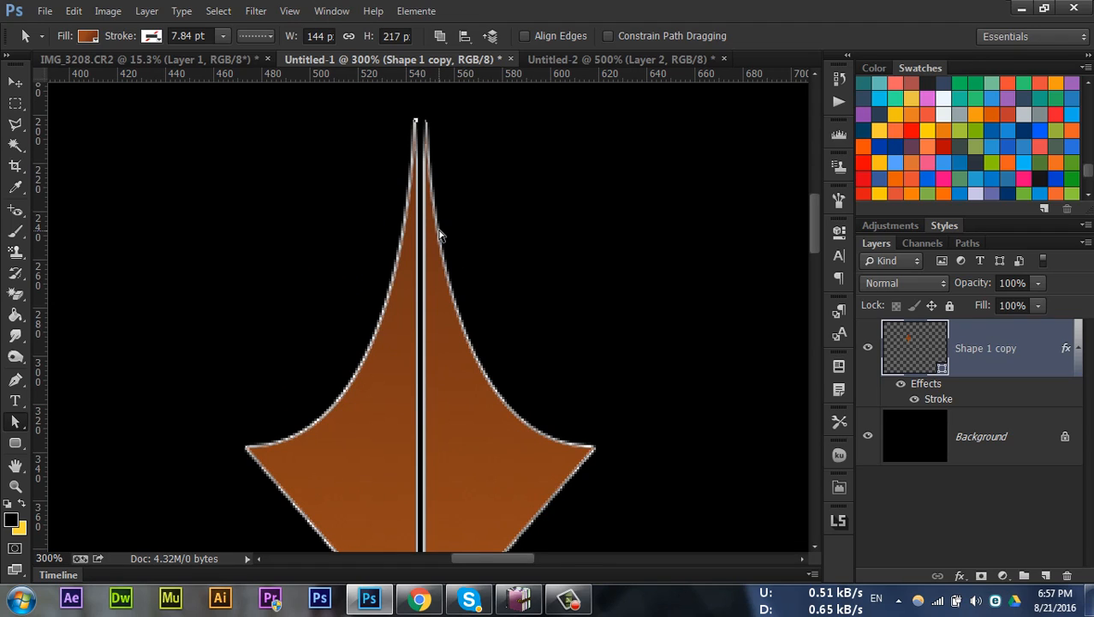
{"action": "left_click", "coordinate": [465, 180]}
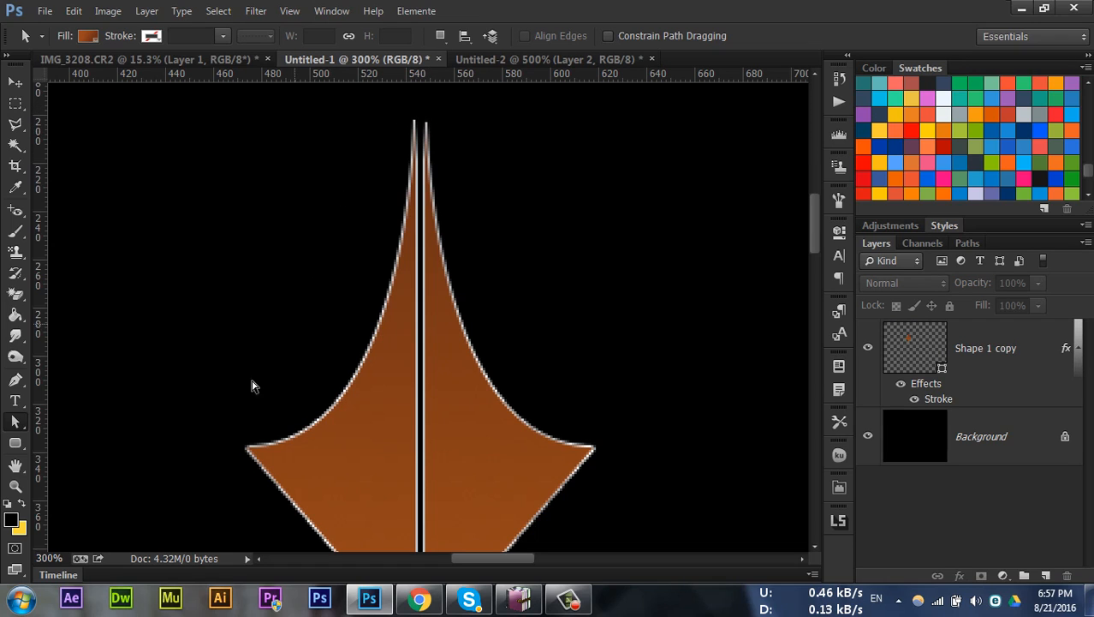
{"action": "left_click_drag", "start_coordinate": [220, 419], "coordinate": [300, 517]}
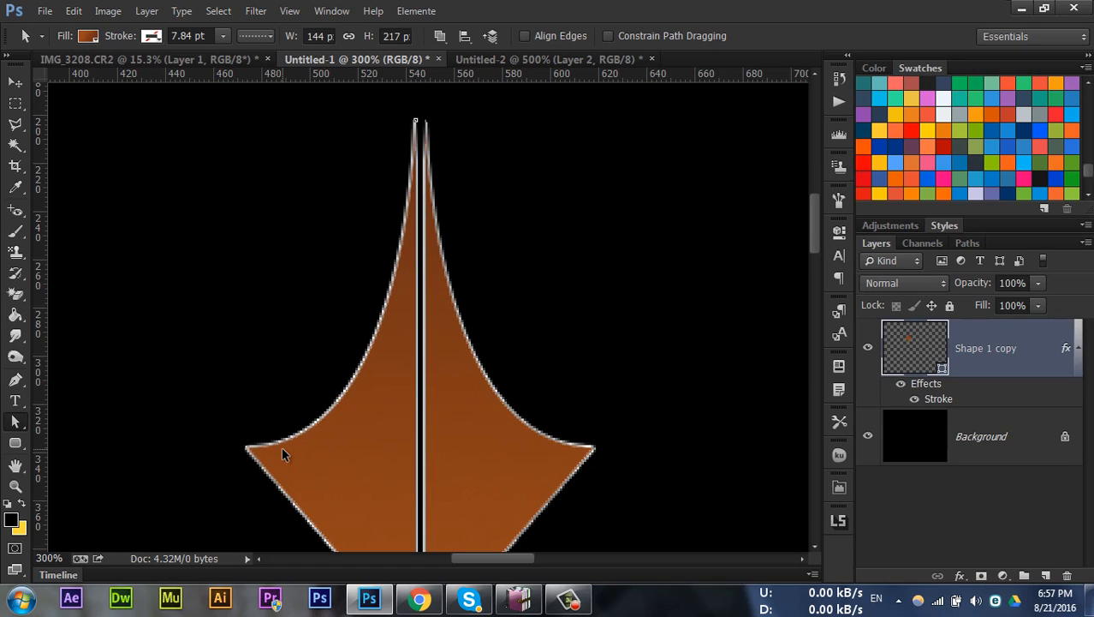
Try resizing the left half's path to about 429% width and 111% height, and undo the transform
{"action": "key", "text": "ctrl+t"}
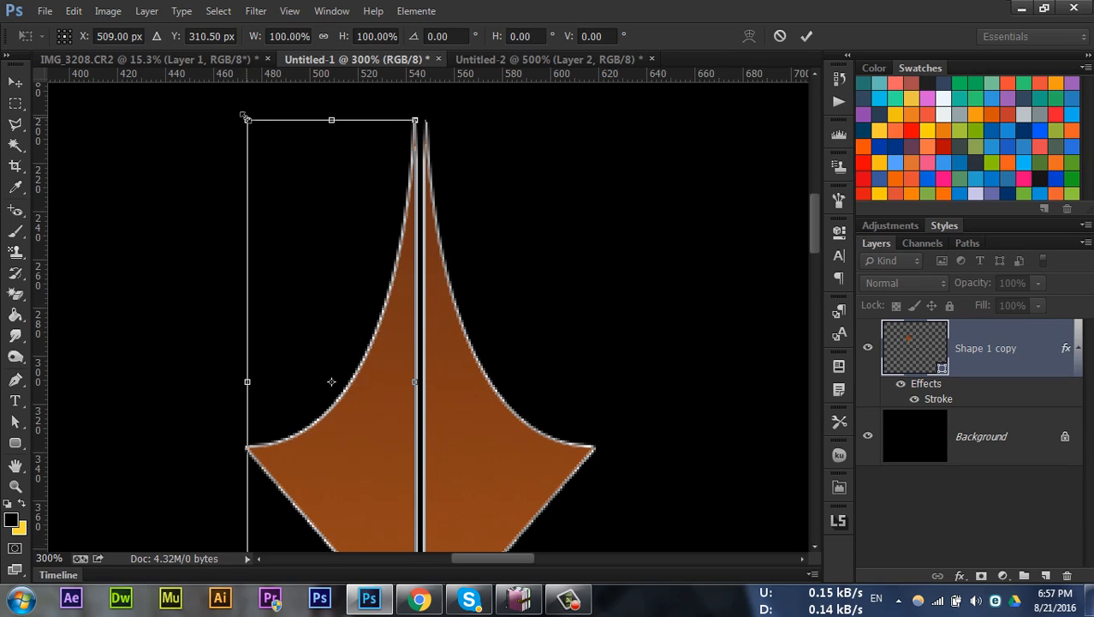
{"action": "left_click_drag", "start_coordinate": [244, 117], "coordinate": [288, 248]}
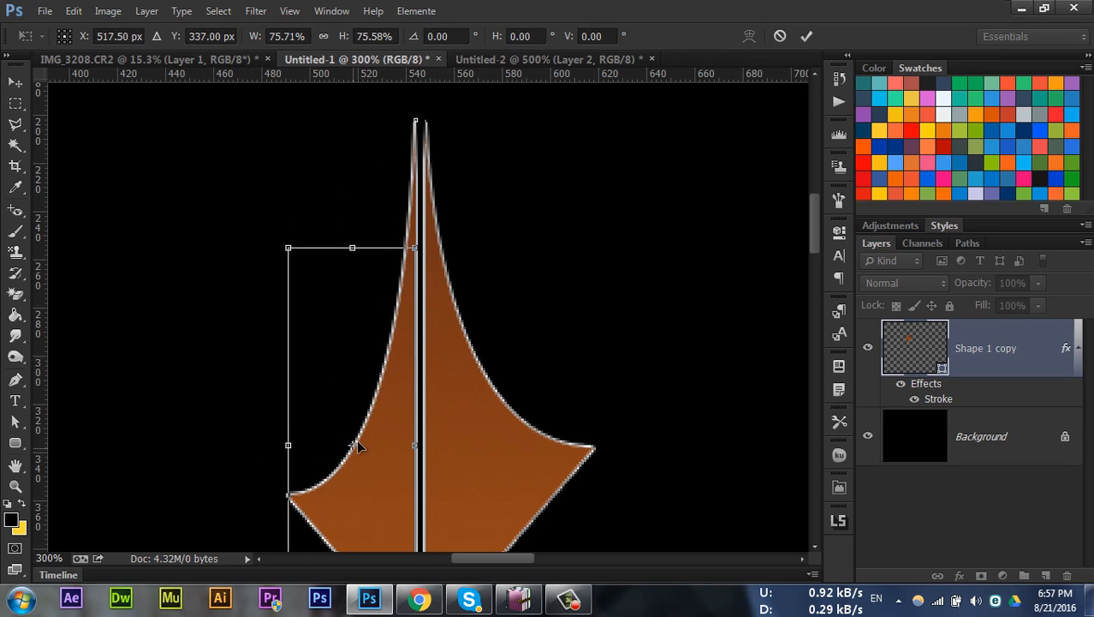
{"action": "key", "text": "ctrl+1"}
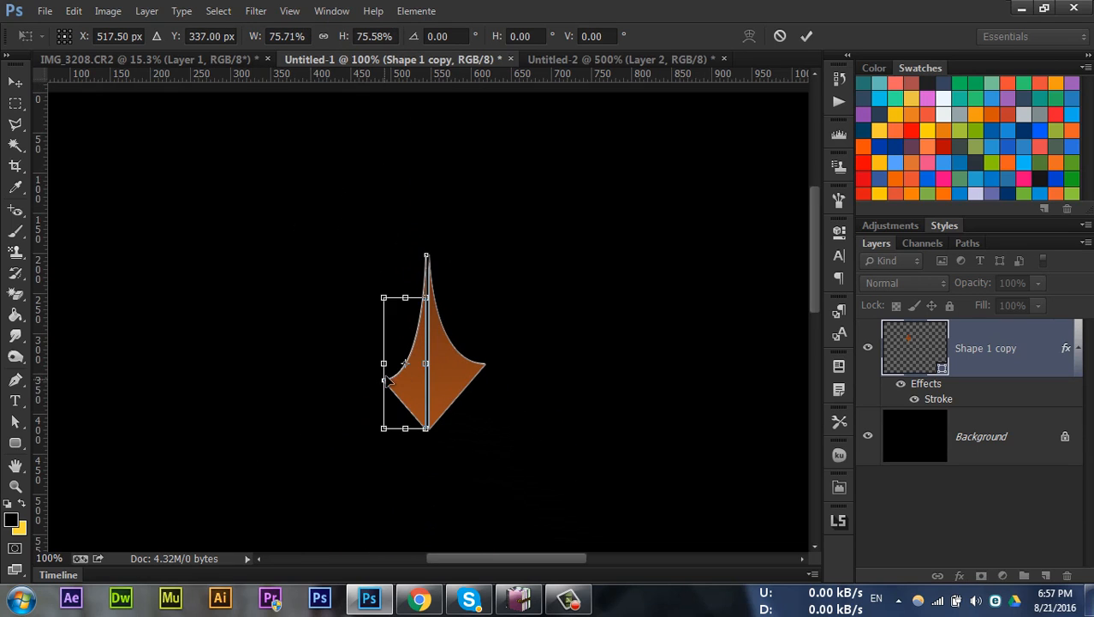
{"action": "left_click_drag", "start_coordinate": [384, 297], "coordinate": [271, 271]}
{"action": "left_click_drag", "start_coordinate": [362, 331], "coordinate": [184, 336]}
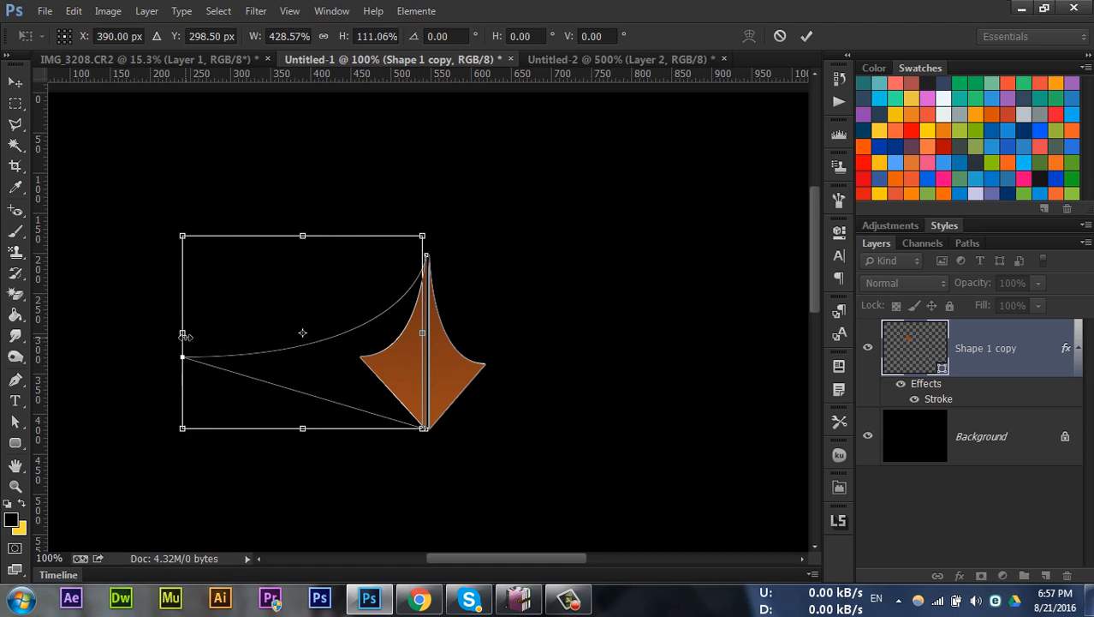
{"action": "key", "text": "Return"}
{"action": "key", "text": "ctrl+z"}
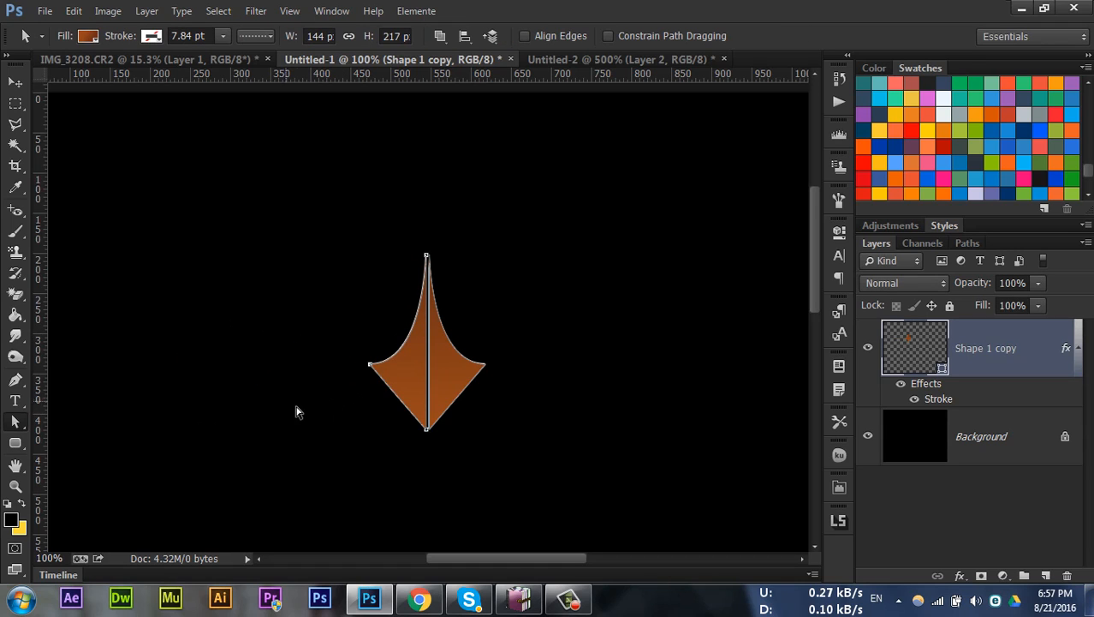
Undo the black background fill and enlarge both path halves together around their centre to about 321 by 483 px
{"action": "left_click_drag", "start_coordinate": [268, 164], "coordinate": [531, 506]}
{"action": "key", "text": "ctrl+alt+z"}
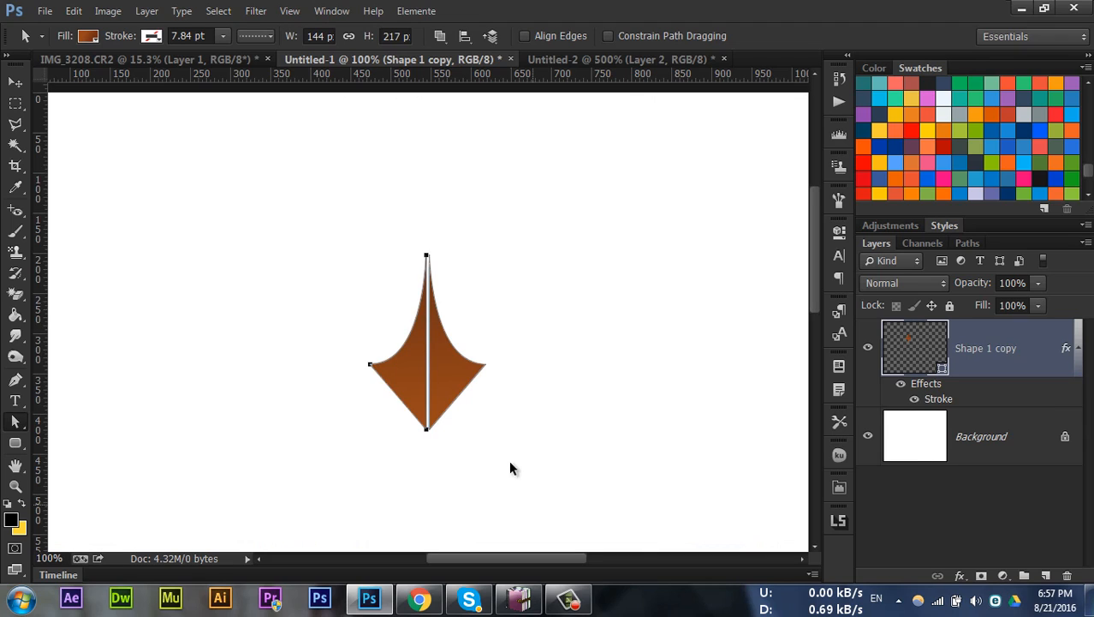
{"action": "left_click_drag", "start_coordinate": [320, 227], "coordinate": [541, 483]}
{"action": "key", "text": "ctrl+t"}
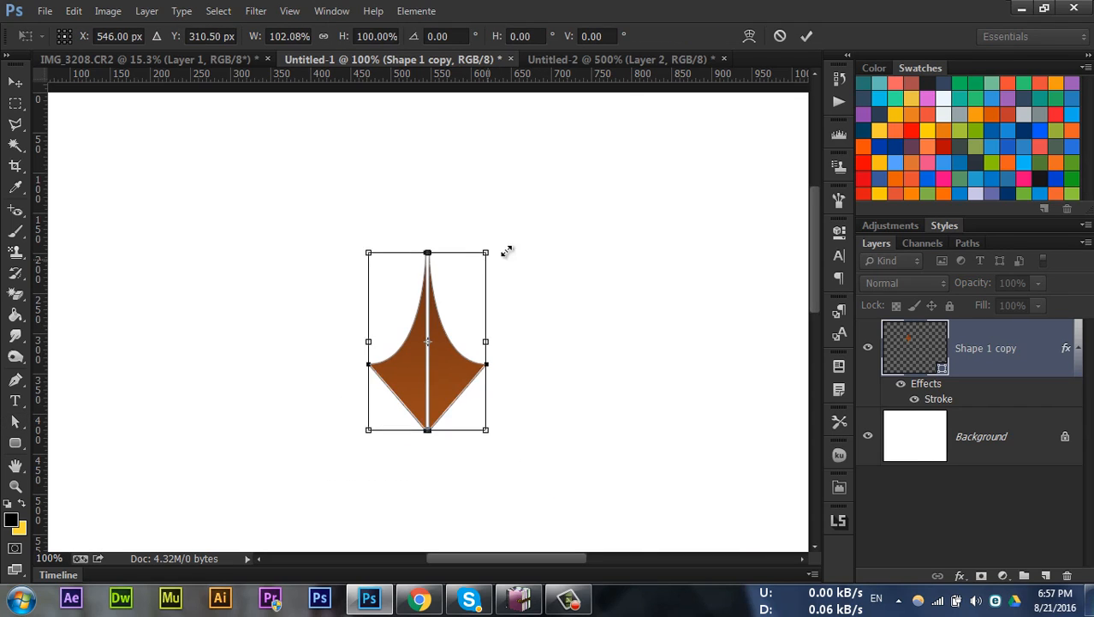
{"action": "left_click_drag", "start_coordinate": [507, 251], "coordinate": [600, 181]}
{"action": "key", "text": "Return"}
{"action": "left_click", "coordinate": [1004, 438]}
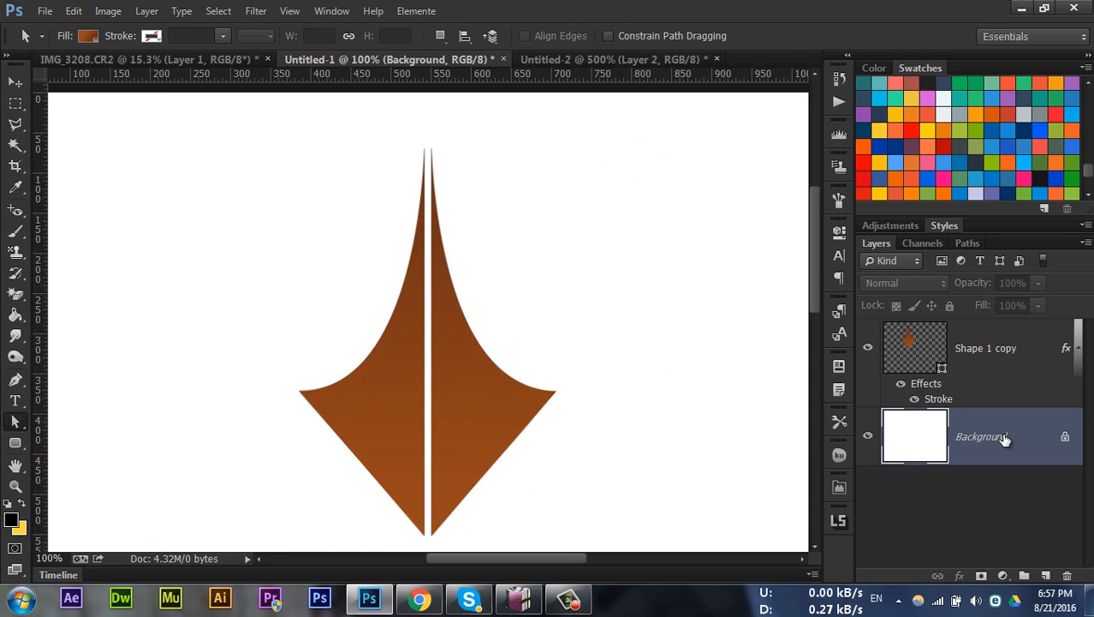
Change the stroke gradient of the Shape 1 copy layer to the dark blue preset
{"action": "left_click", "coordinate": [932, 401]}
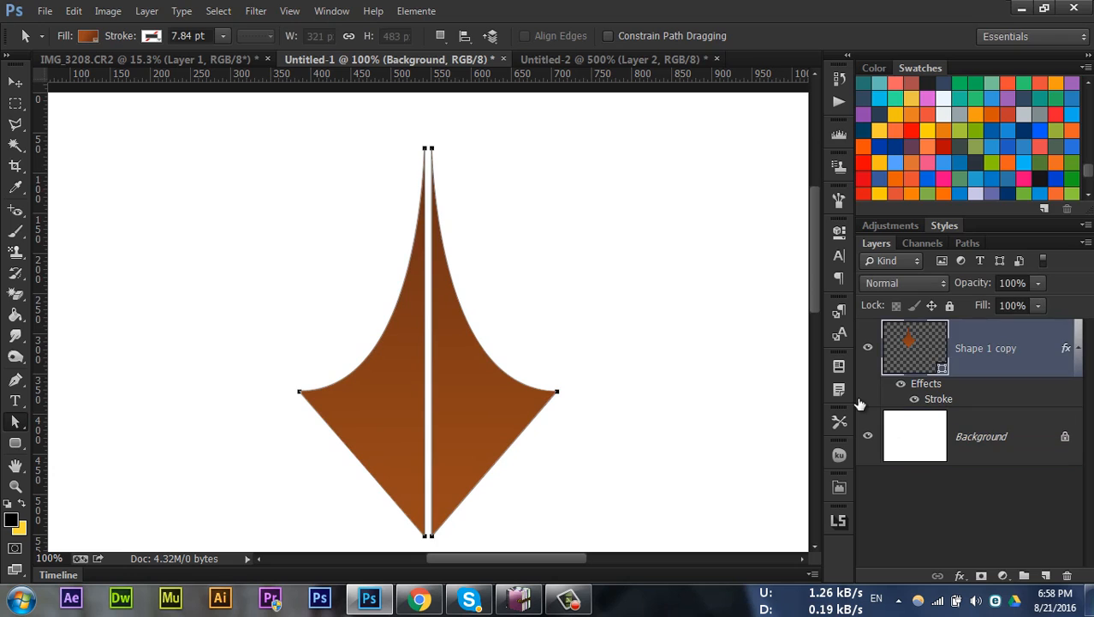
{"action": "double_click", "coordinate": [860, 402]}
{"action": "left_click", "coordinate": [815, 359]}
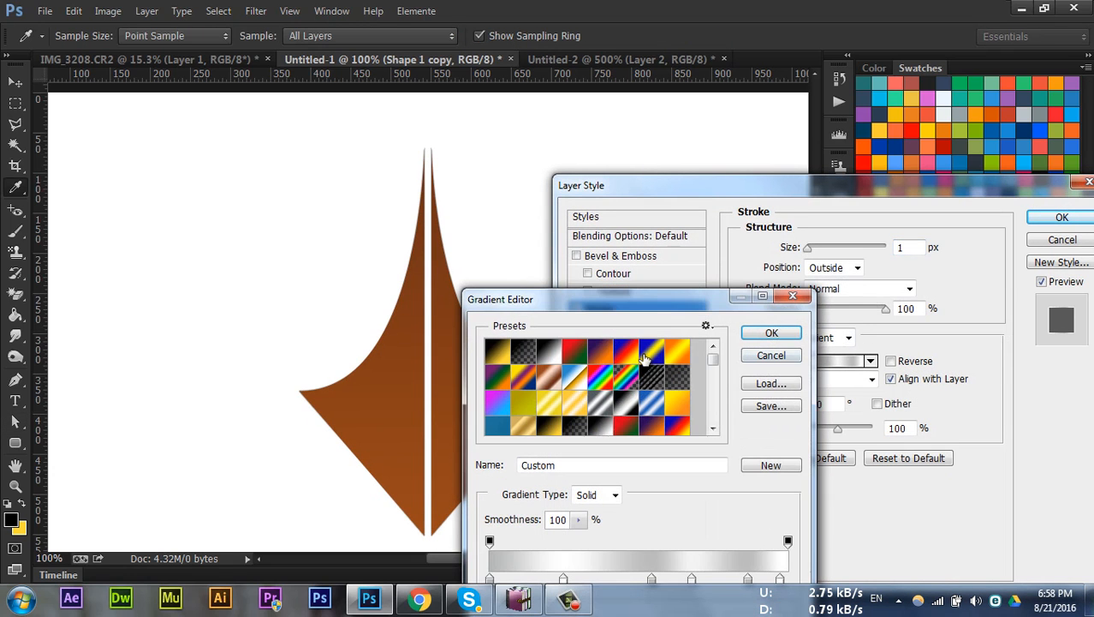
{"action": "left_click", "coordinate": [498, 400]}
{"action": "left_click", "coordinate": [523, 400]}
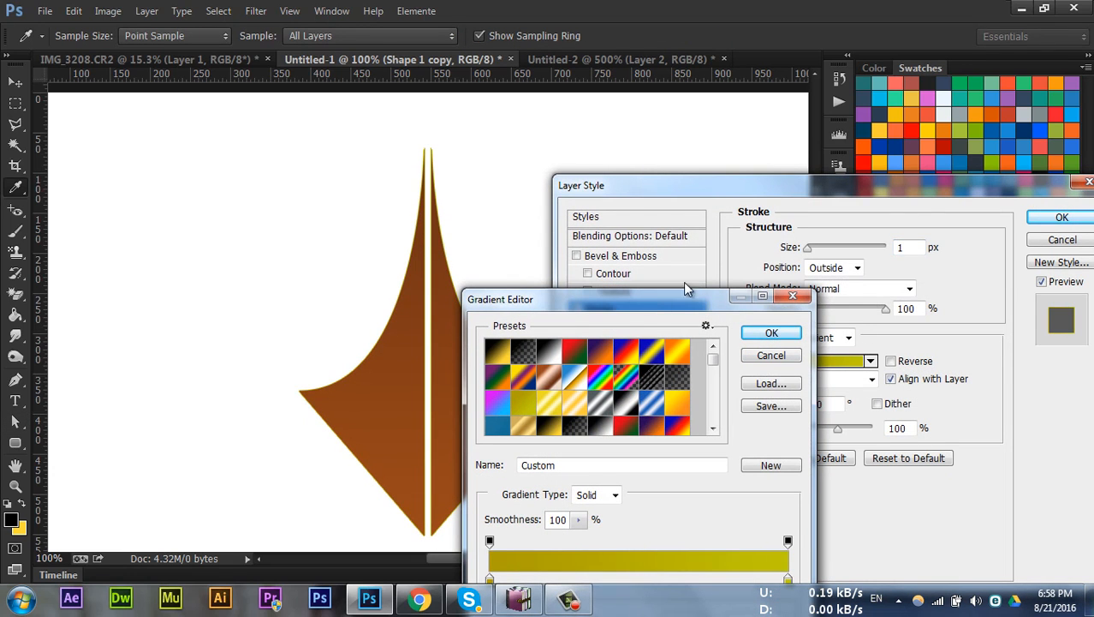
{"action": "left_click_drag", "start_coordinate": [685, 292], "coordinate": [793, 149]}
{"action": "scroll", "coordinate": [696, 244], "scroll_direction": "down", "scroll_amount": 6}
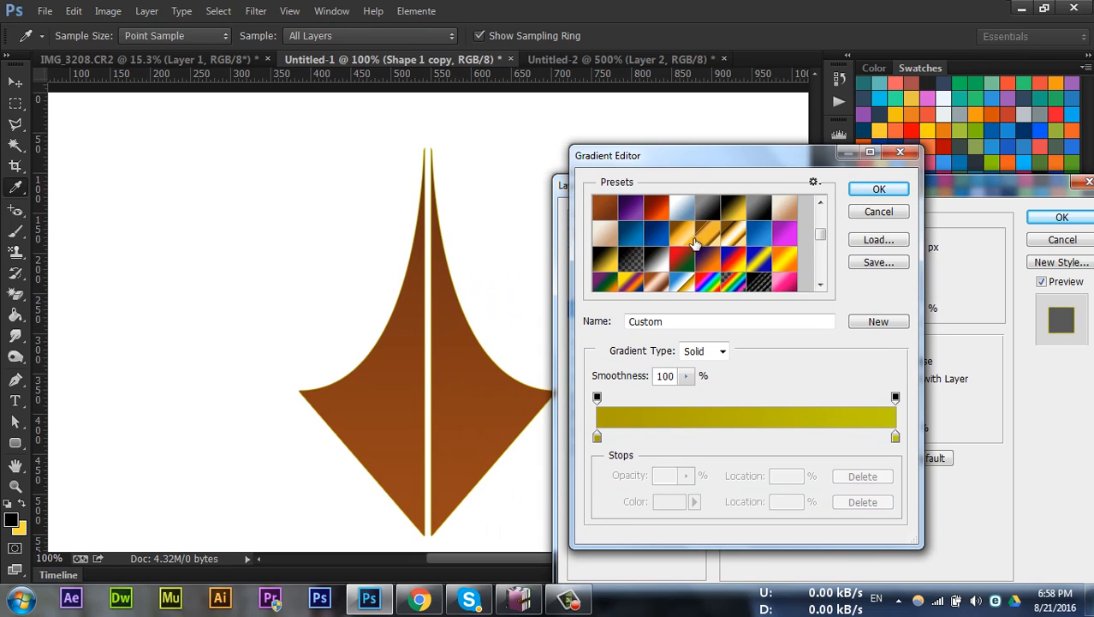
{"action": "left_click", "coordinate": [707, 241]}
{"action": "left_click", "coordinate": [681, 242]}
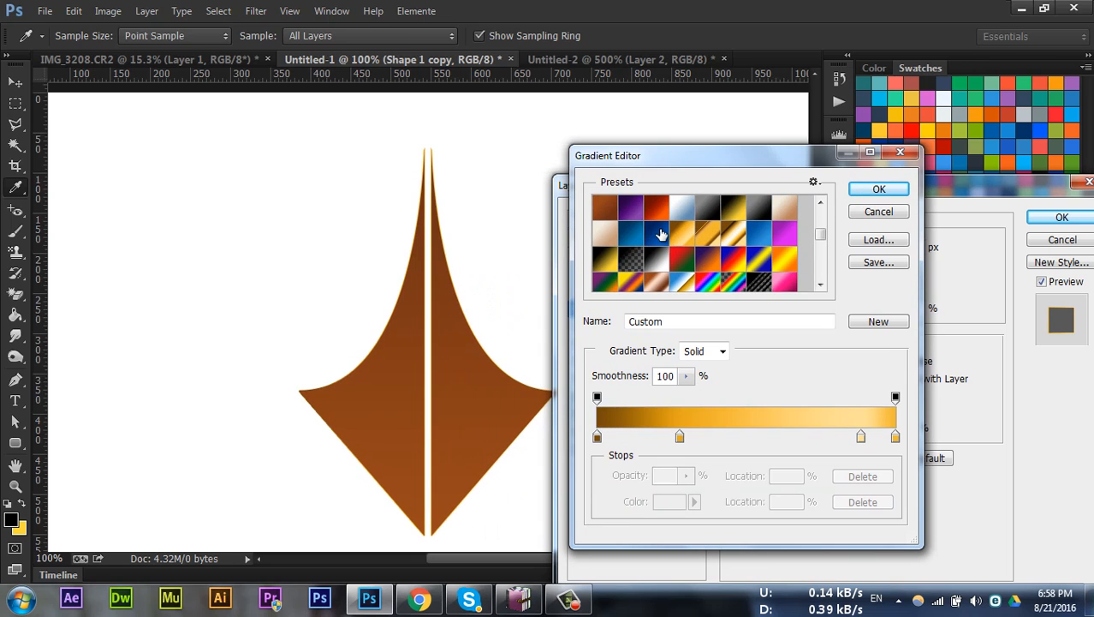
{"action": "left_click", "coordinate": [660, 233]}
{"action": "left_click", "coordinate": [879, 189]}
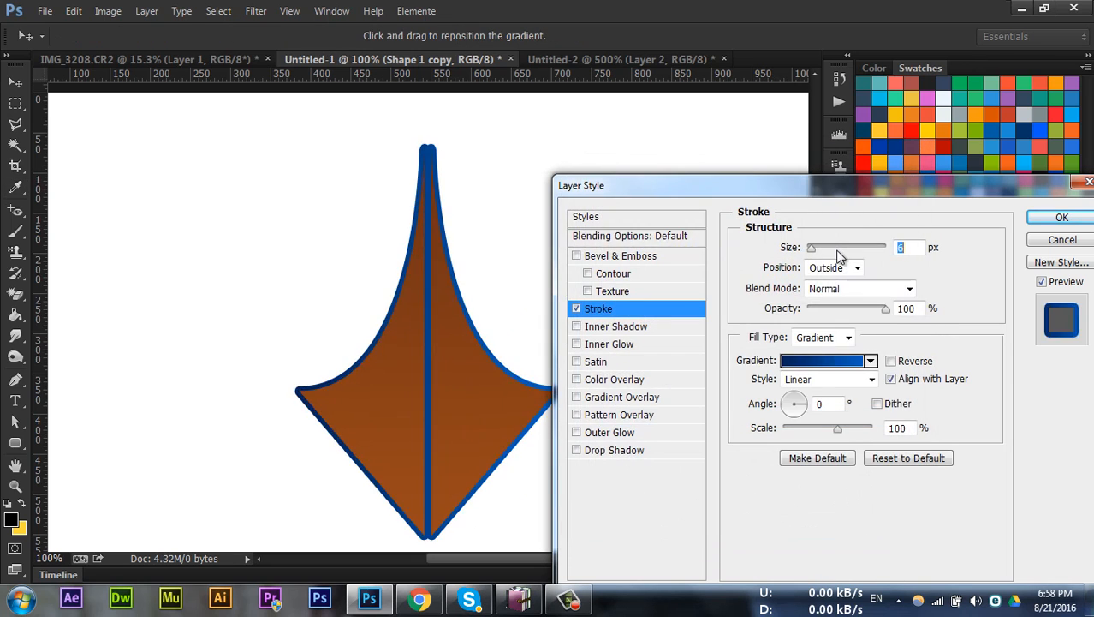
Set the gradient stroke's position to Inside with a size of 18 px and apply the layer style
{"action": "type", "text": "5"}
{"action": "left_click", "coordinate": [848, 267]}
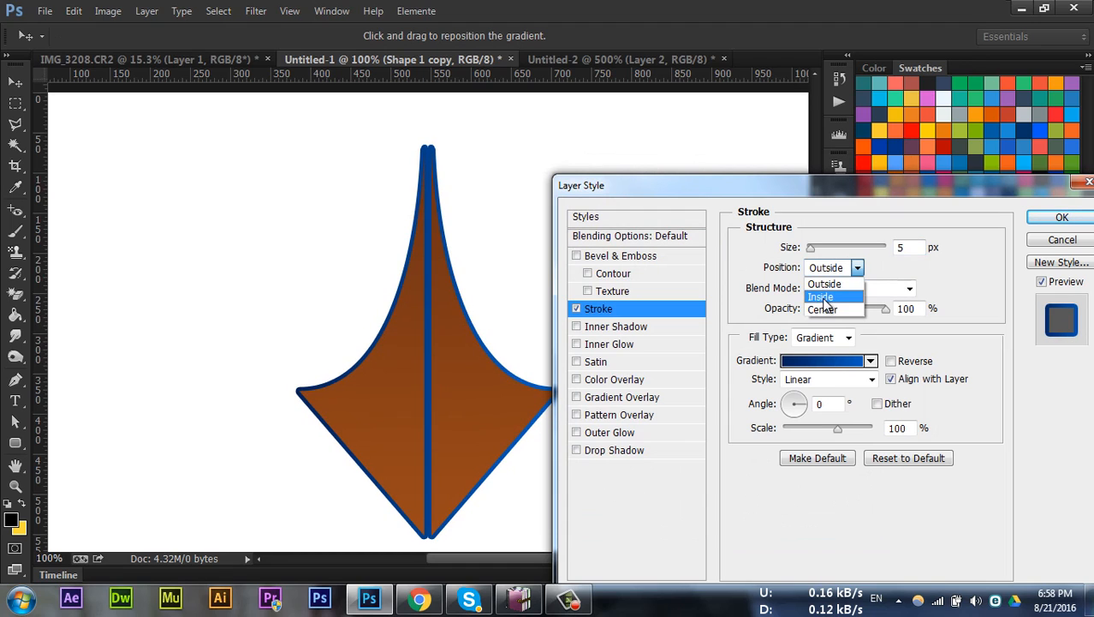
{"action": "left_click", "coordinate": [823, 308]}
{"action": "left_click", "coordinate": [829, 268]}
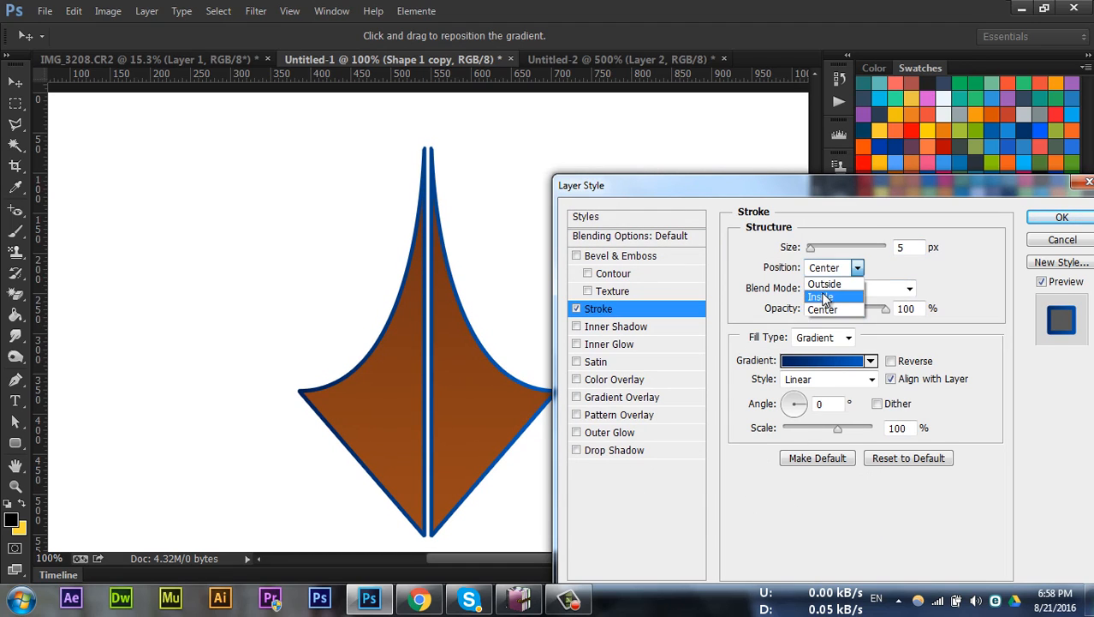
{"action": "left_click", "coordinate": [823, 296]}
{"action": "left_click_drag", "start_coordinate": [810, 247], "coordinate": [817, 247]}
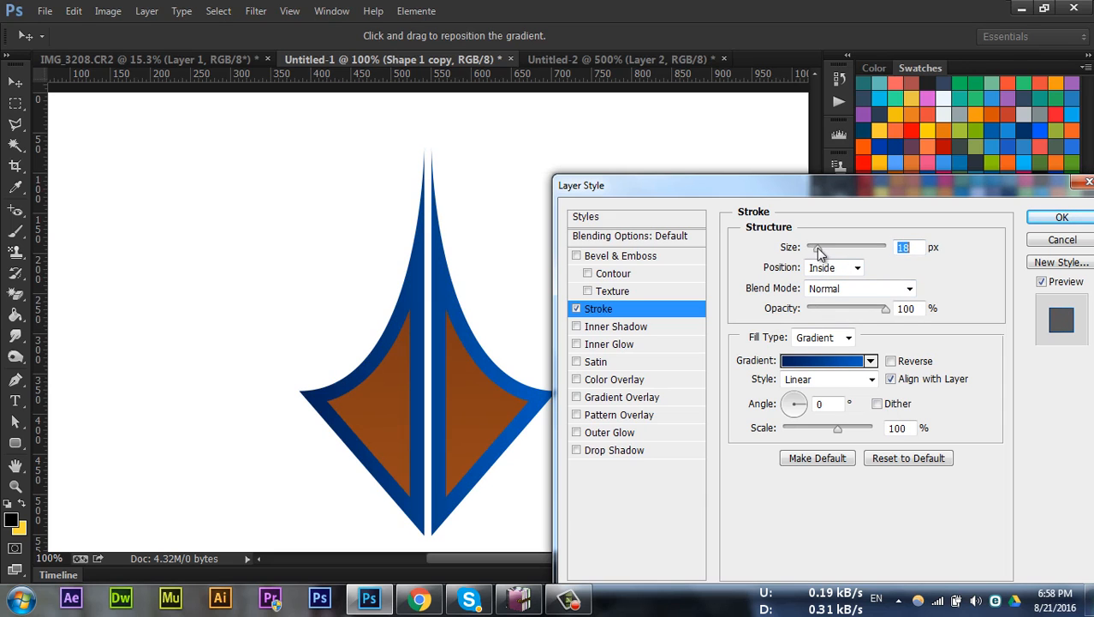
{"action": "left_click", "coordinate": [1062, 218]}
Delete the Shape 1 copy layer, leaving only the white Background
{"action": "left_click", "coordinate": [977, 448]}
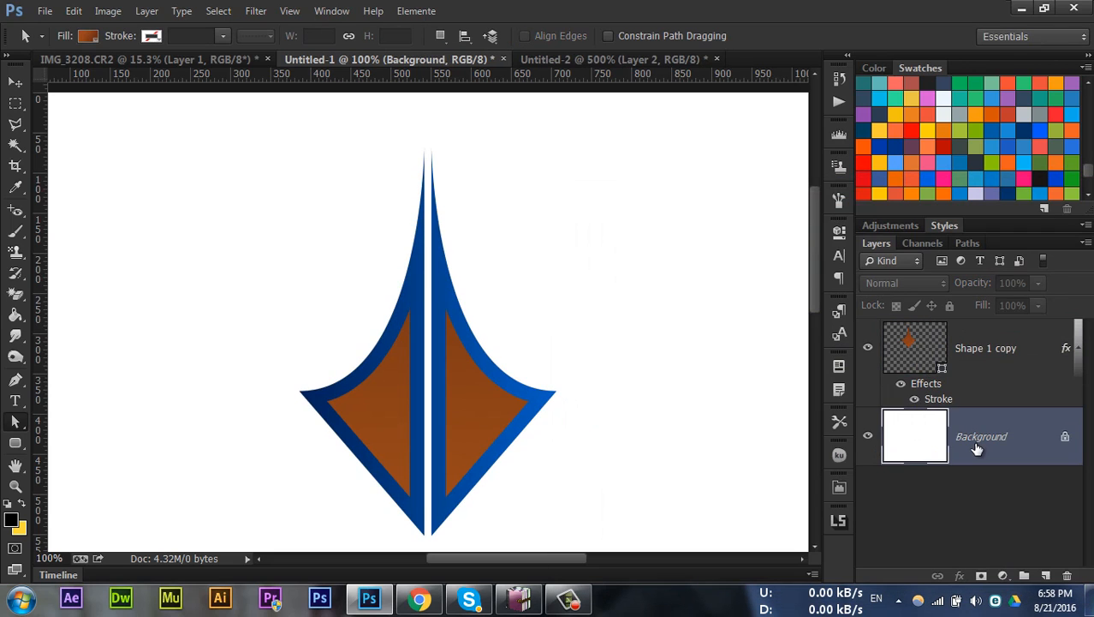
{"action": "key", "text": "ctrl+minus"}
{"action": "key", "text": "ctrl+minus"}
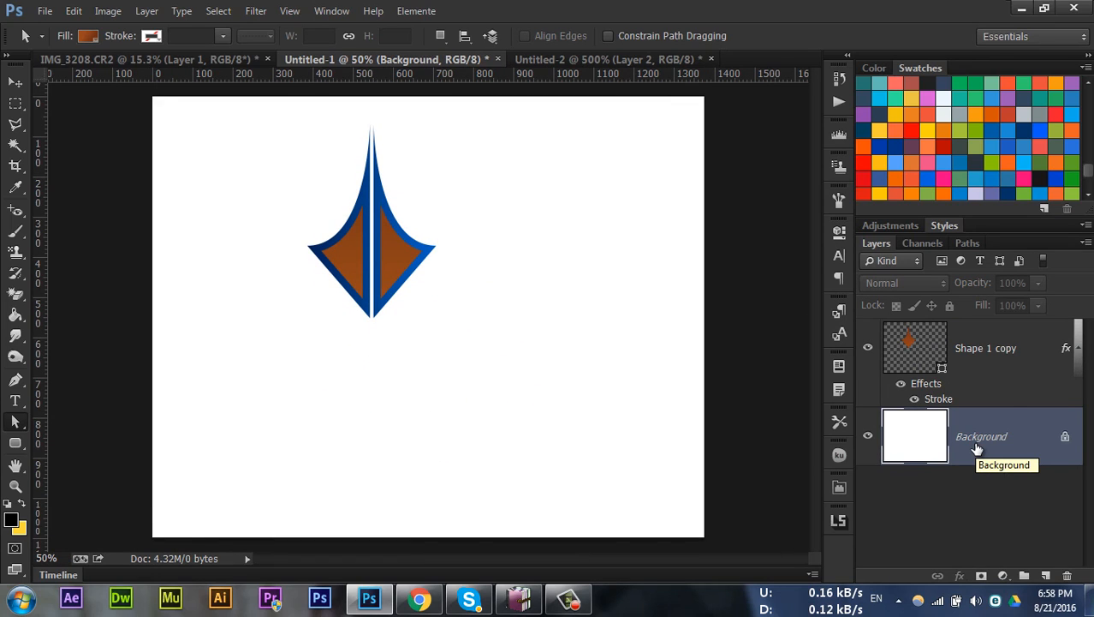
{"action": "left_click", "coordinate": [984, 359]}
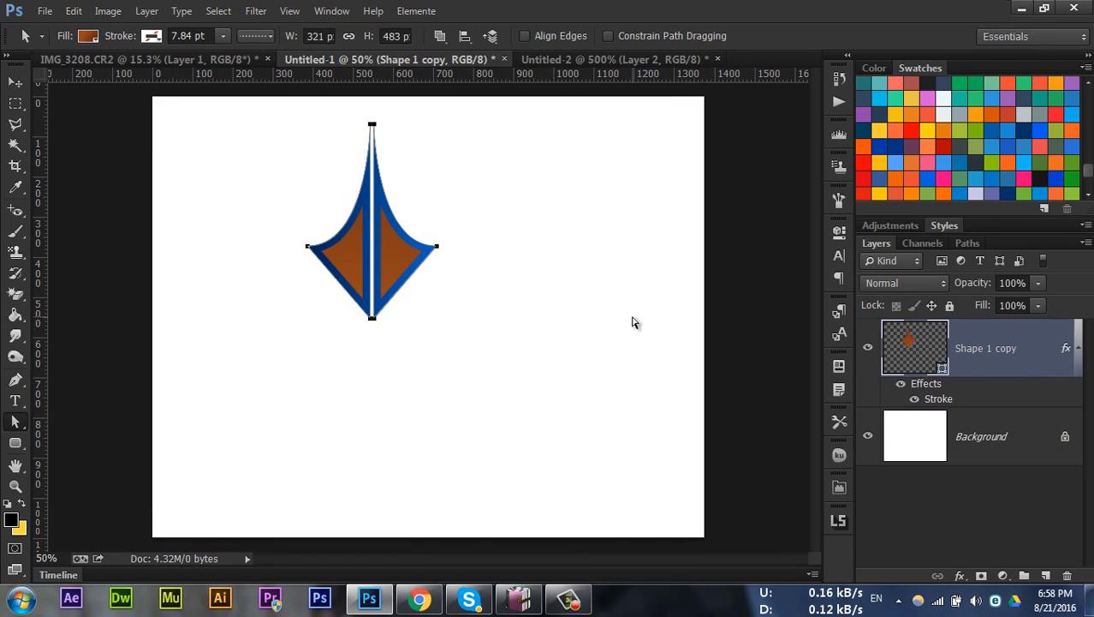
{"action": "key", "text": "Delete"}
Draw a square of about 456 by 456 px left of the canvas centre with the Rounded Rectangle tool
{"action": "left_click", "coordinate": [19, 380]}
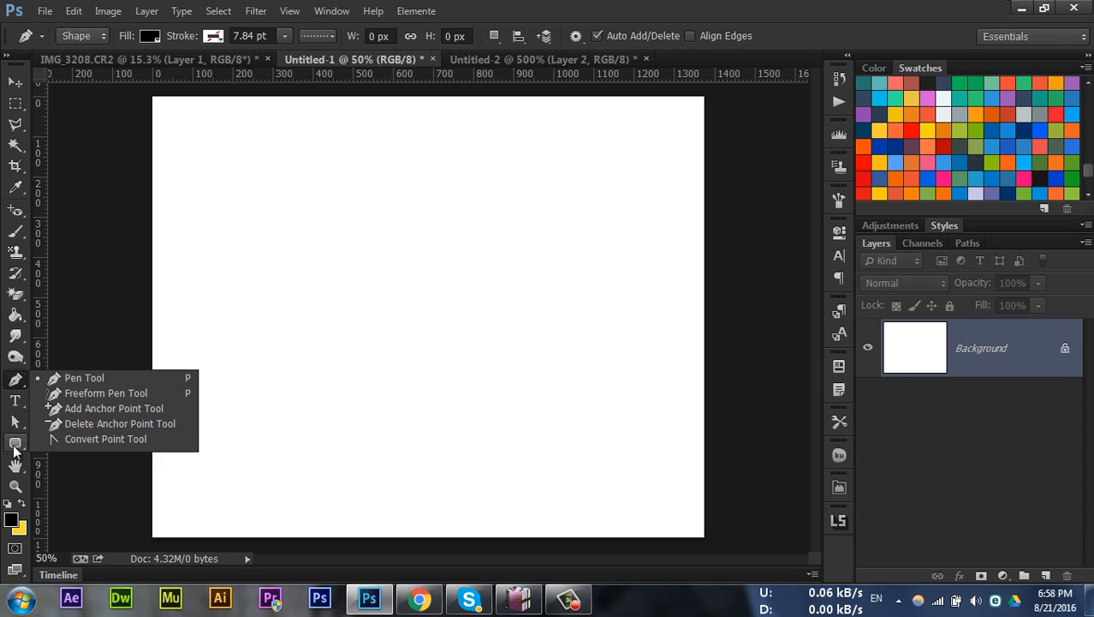
{"action": "left_click_drag", "start_coordinate": [15, 442], "coordinate": [63, 451]}
{"action": "mouse_move", "coordinate": [307, 205]}
{"action": "left_mouse_down"}
{"action": "mouse_move", "coordinate": [491, 354]}
{"action": "mouse_move", "coordinate": [489, 387]}
{"action": "left_mouse_up"}
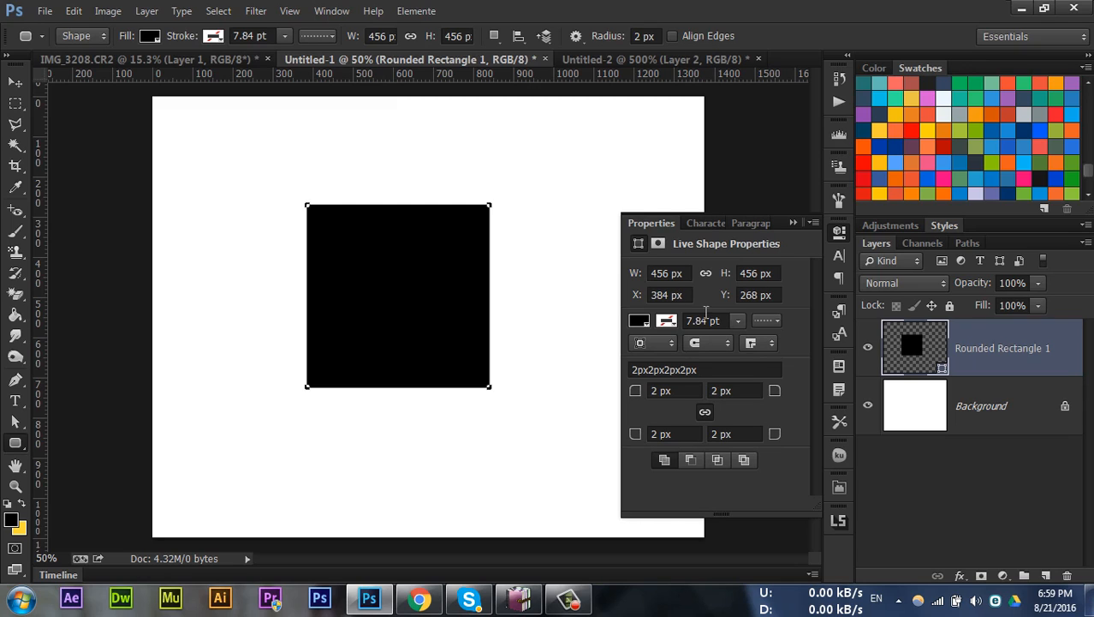
Remove the rounded rectangle's fill and give it a dark blue stroke
{"action": "left_click", "coordinate": [639, 321]}
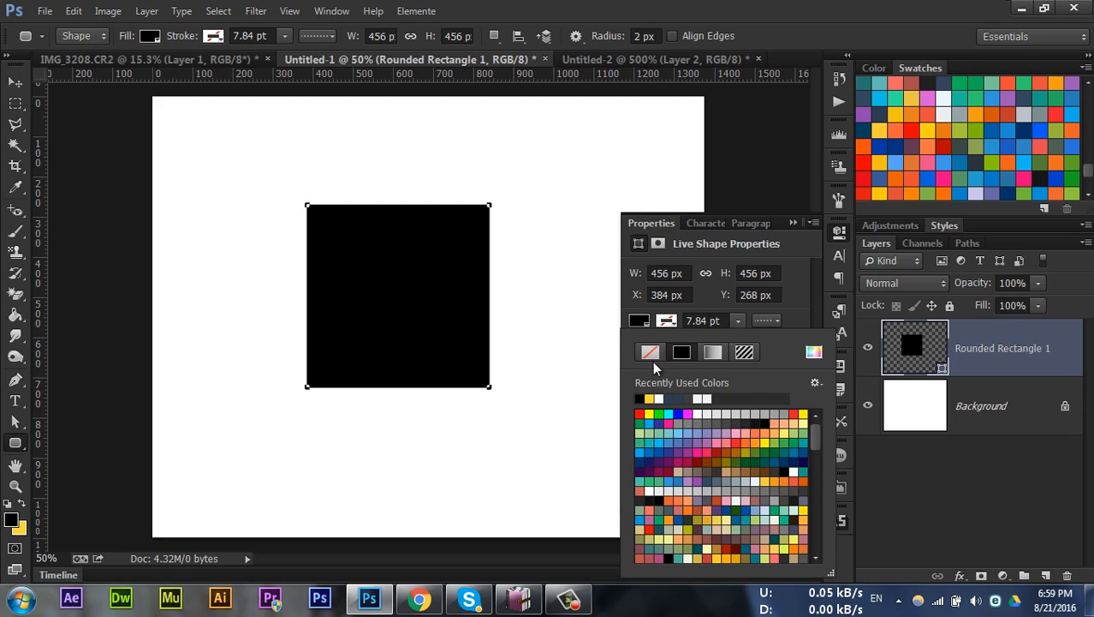
{"action": "left_click", "coordinate": [650, 352]}
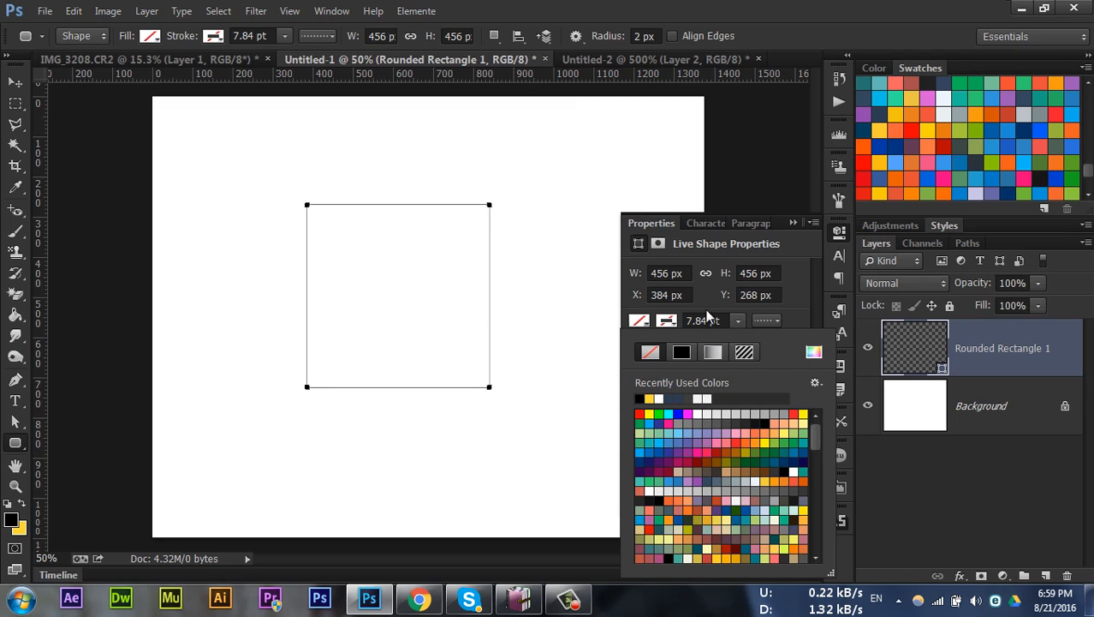
{"action": "left_click", "coordinate": [667, 321]}
{"action": "left_click", "coordinate": [668, 321]}
{"action": "left_click", "coordinate": [670, 520]}
{"action": "left_click", "coordinate": [680, 519]}
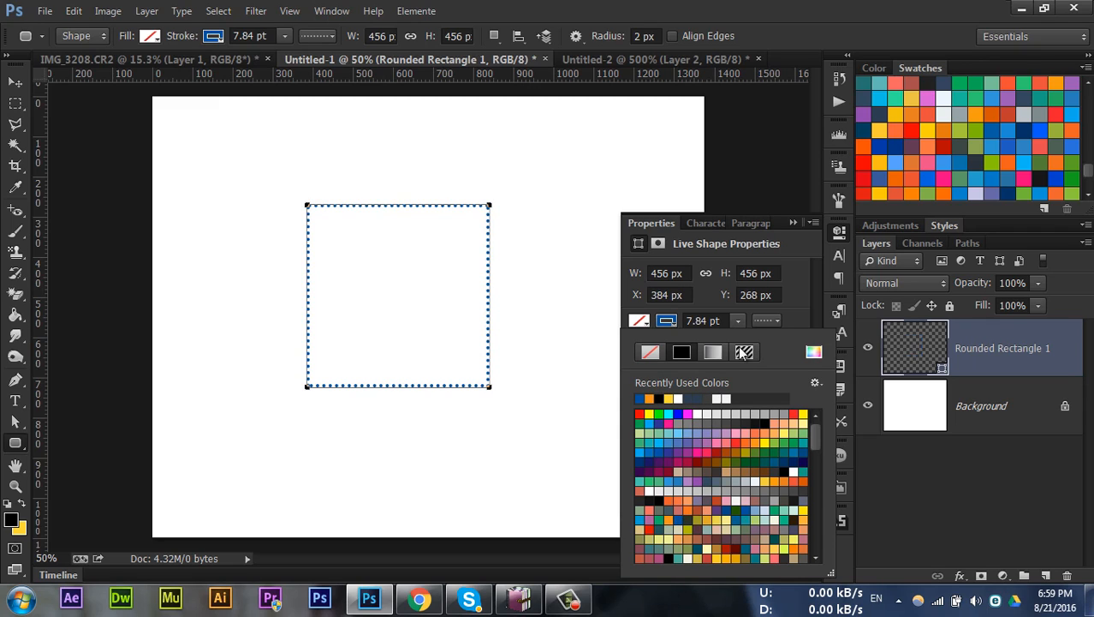
{"action": "left_click", "coordinate": [802, 264]}
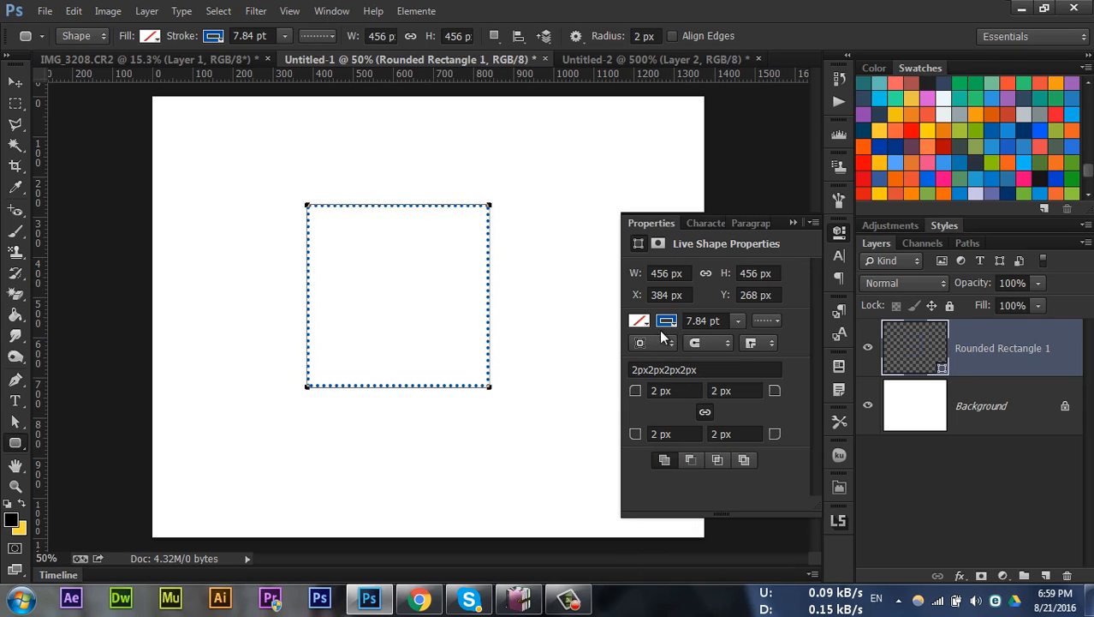
Try the dashed stroke types on the rounded rectangle and settle on the solid line
{"action": "left_click", "coordinate": [314, 35]}
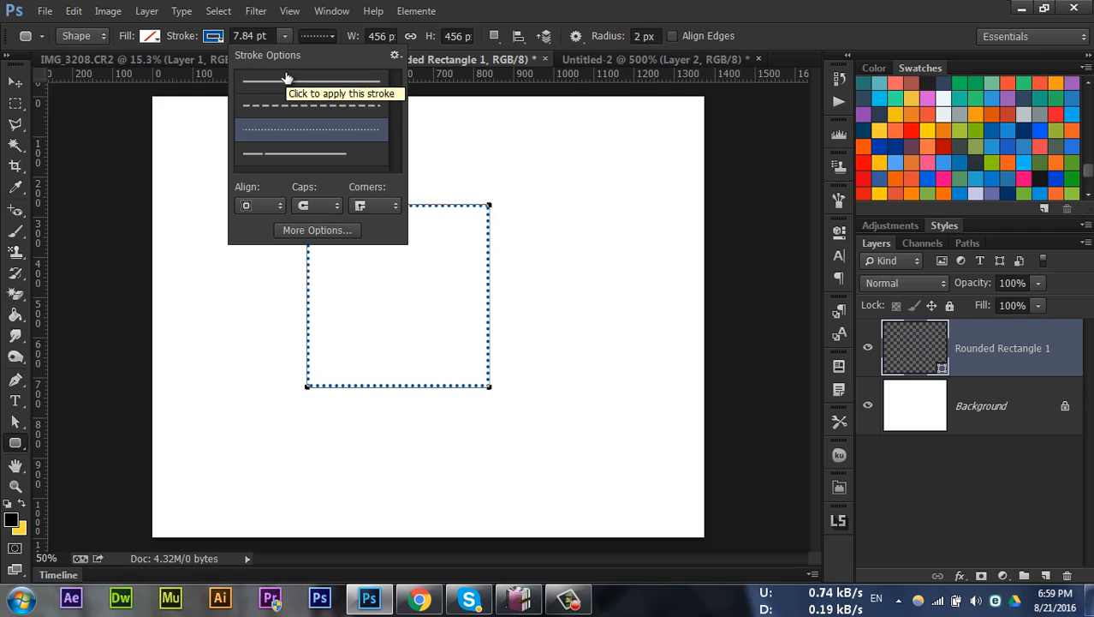
{"action": "left_click", "coordinate": [330, 107]}
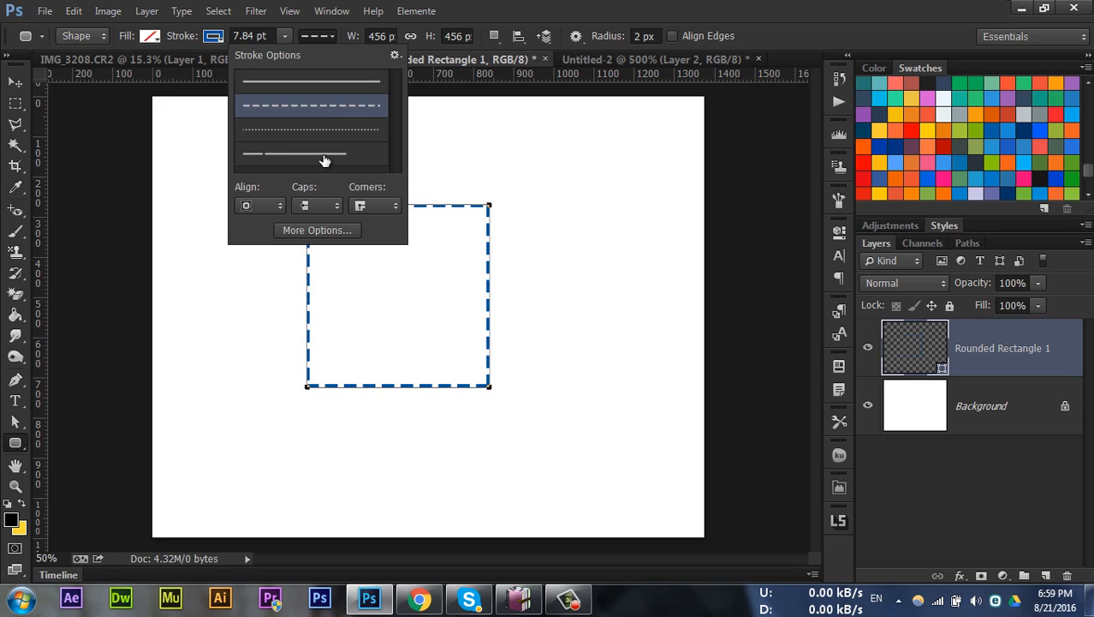
{"action": "left_click", "coordinate": [319, 156]}
{"action": "left_click", "coordinate": [318, 85]}
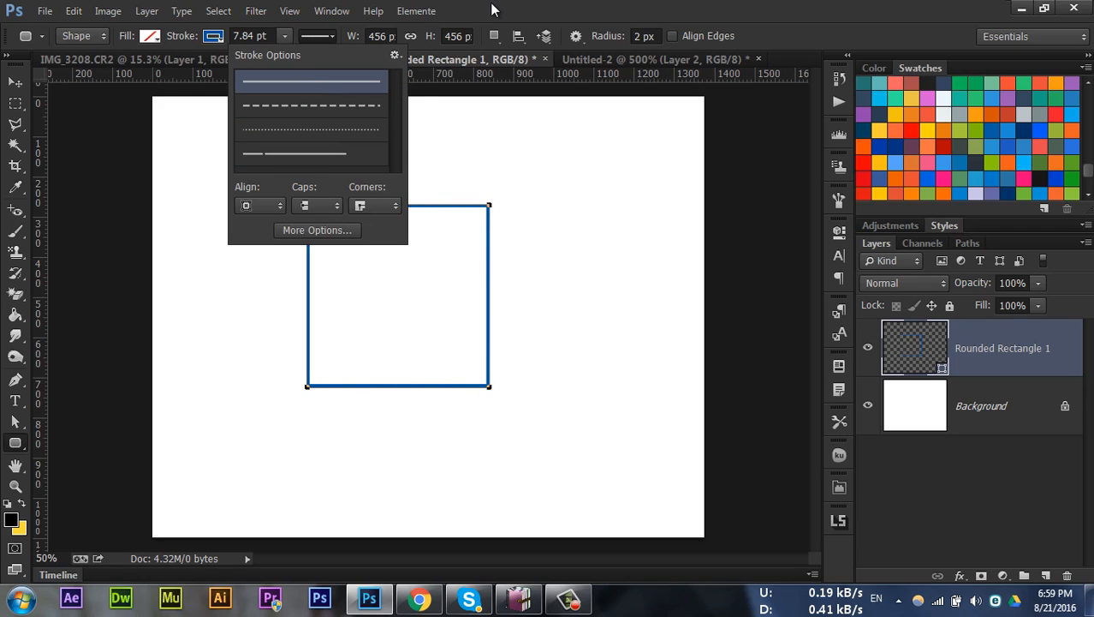
{"action": "left_click", "coordinate": [542, 10]}
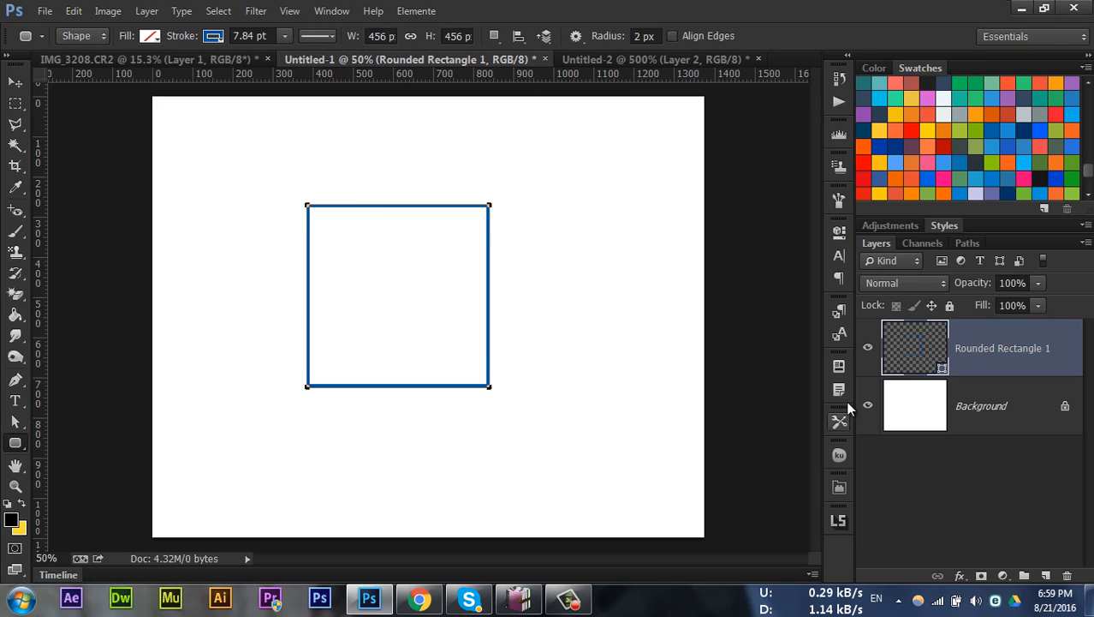
Increase all four linked corner radii of the rounded rectangle to about 180 px
{"action": "left_click", "coordinate": [838, 235]}
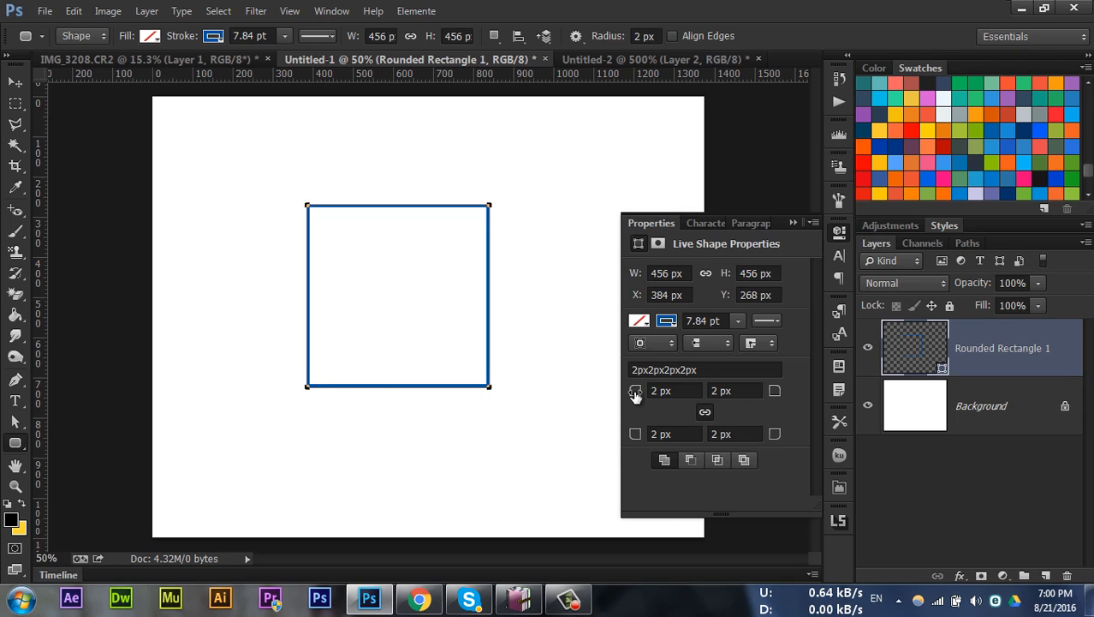
{"action": "left_click_drag", "start_coordinate": [635, 393], "coordinate": [758, 415]}
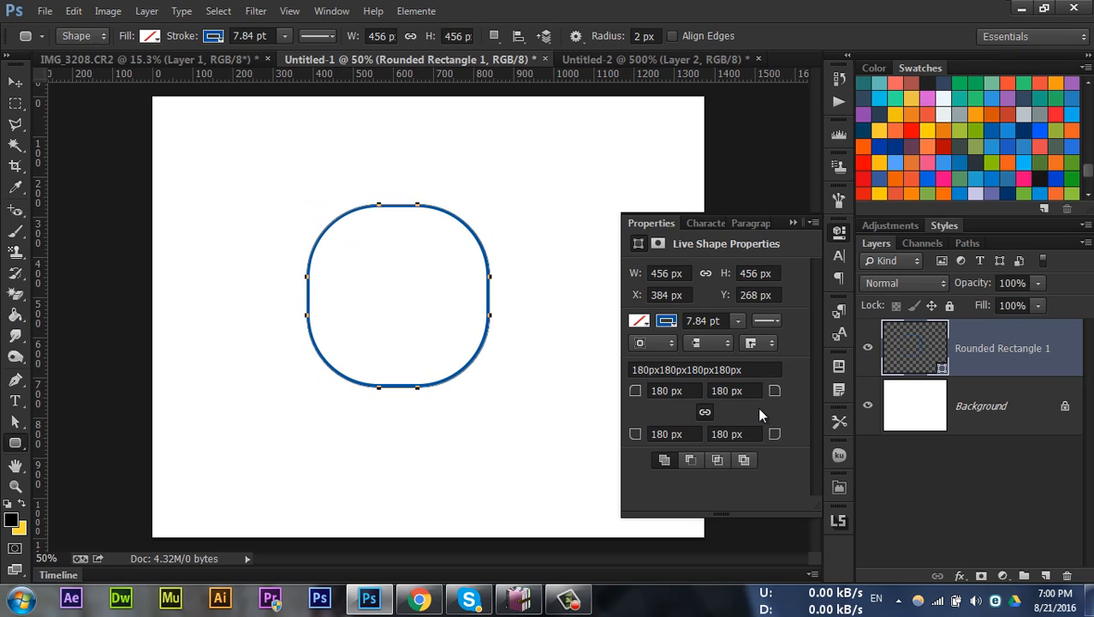
{"action": "left_click", "coordinate": [17, 447]}
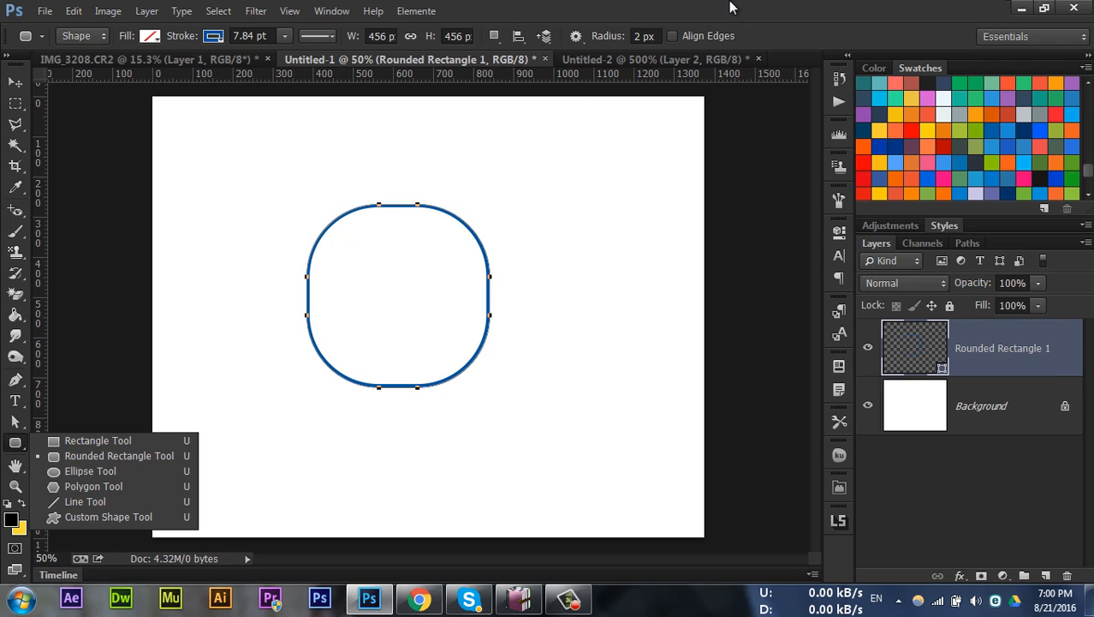
{"action": "left_click", "coordinate": [660, 36]}
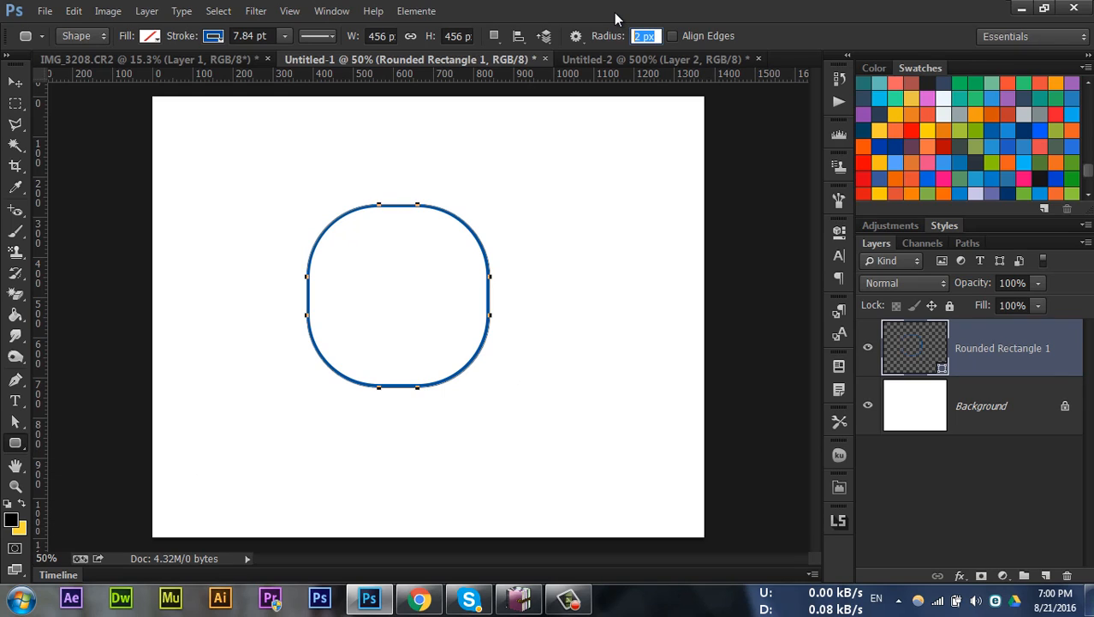
{"action": "left_click", "coordinate": [840, 229]}
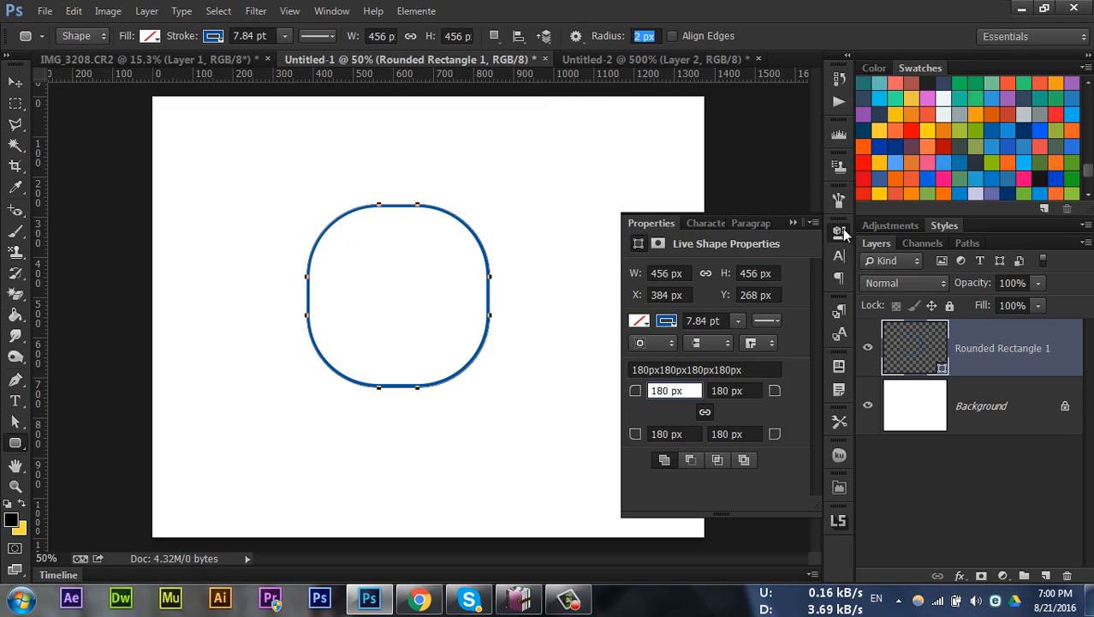
Reduce all four linked corner radii of the rectangle to 73 px and on down to 0 px
{"action": "left_click", "coordinate": [666, 391]}
{"action": "left_click_drag", "start_coordinate": [637, 400], "coordinate": [552, 396]}
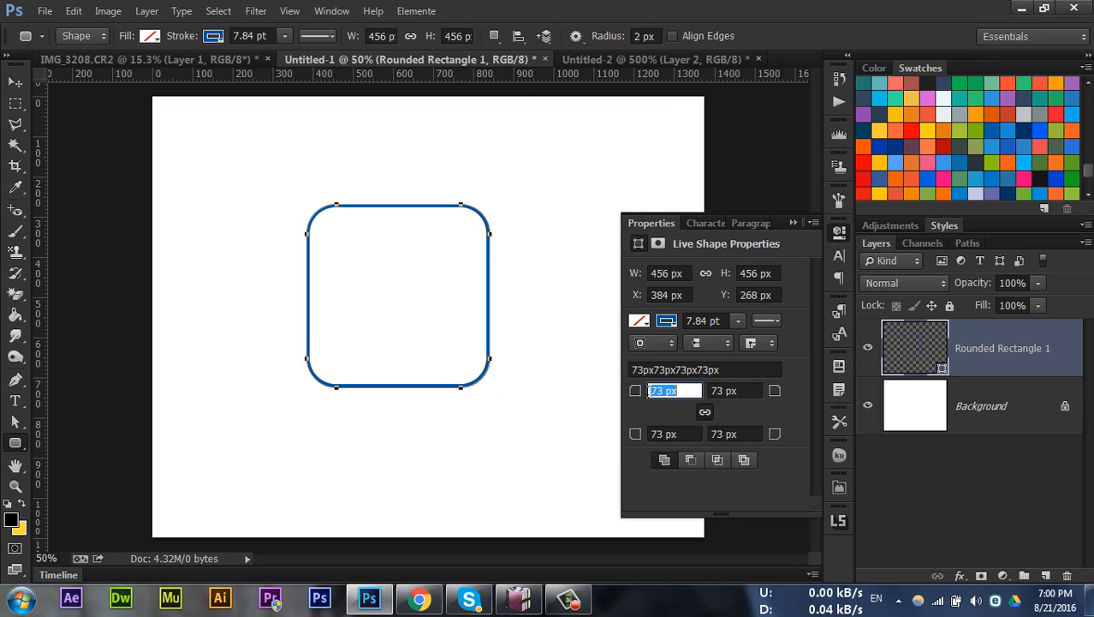
{"action": "left_click_drag", "start_coordinate": [633, 393], "coordinate": [497, 410]}
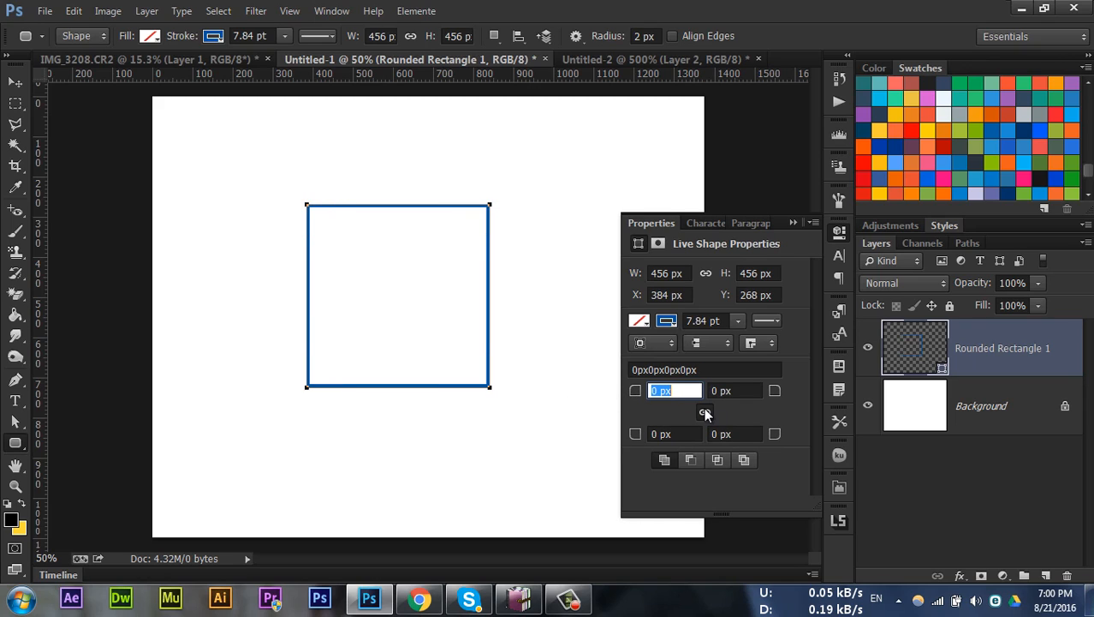
Unlink the corner radii and round each corner separately, with large radii on the shape's left side and small ones on its right side
{"action": "left_click_drag", "start_coordinate": [638, 396], "coordinate": [993, 441]}
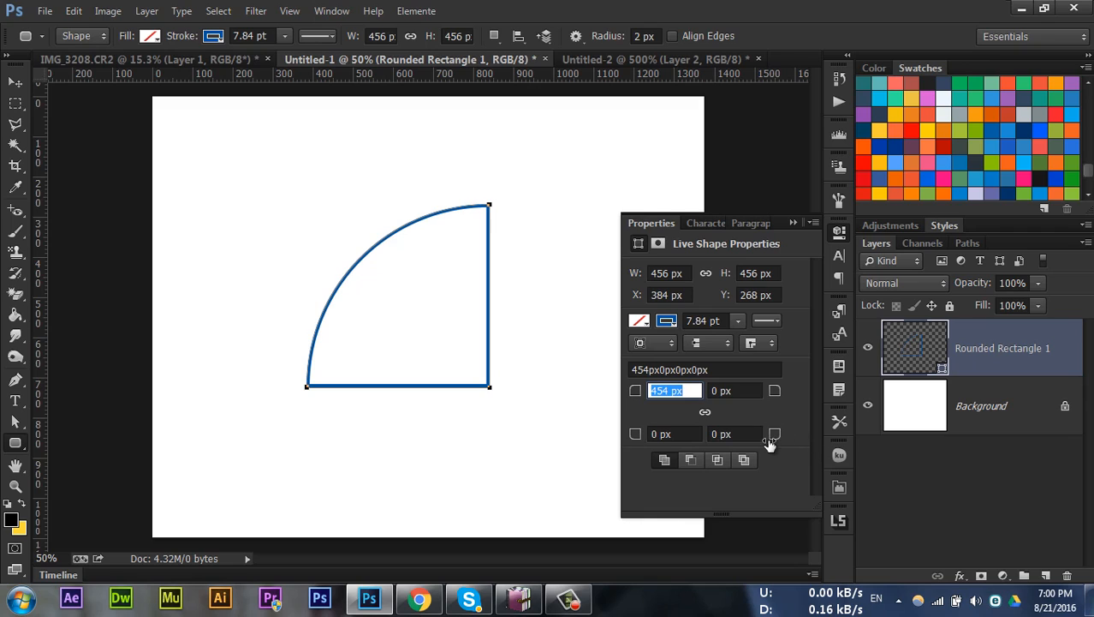
{"action": "left_click_drag", "start_coordinate": [774, 433], "coordinate": [812, 440]}
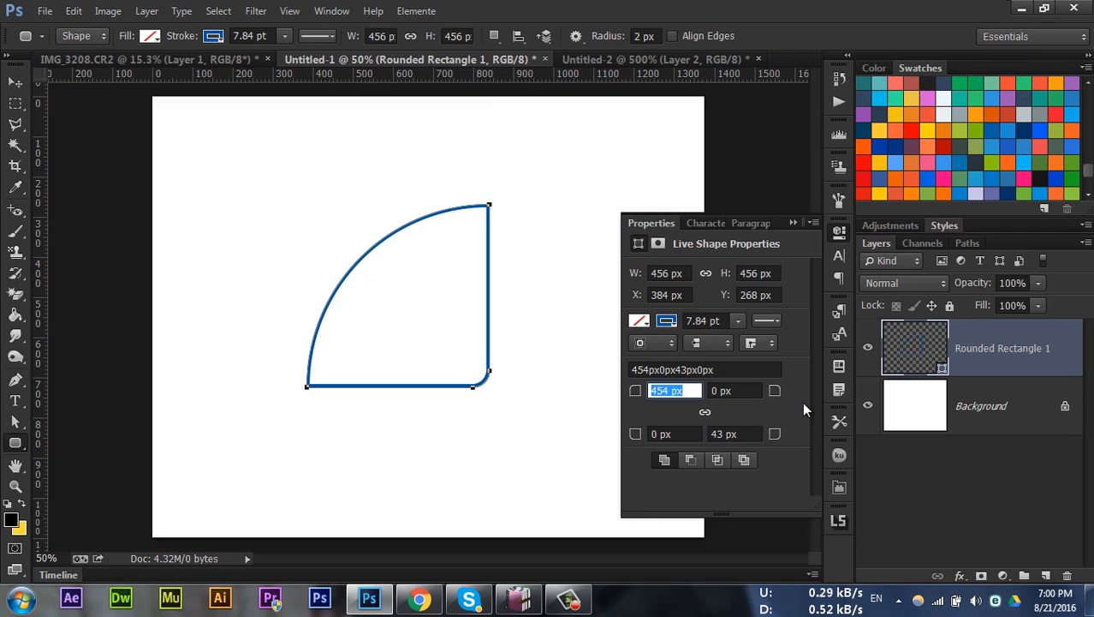
{"action": "left_click_drag", "start_coordinate": [774, 393], "coordinate": [798, 394]}
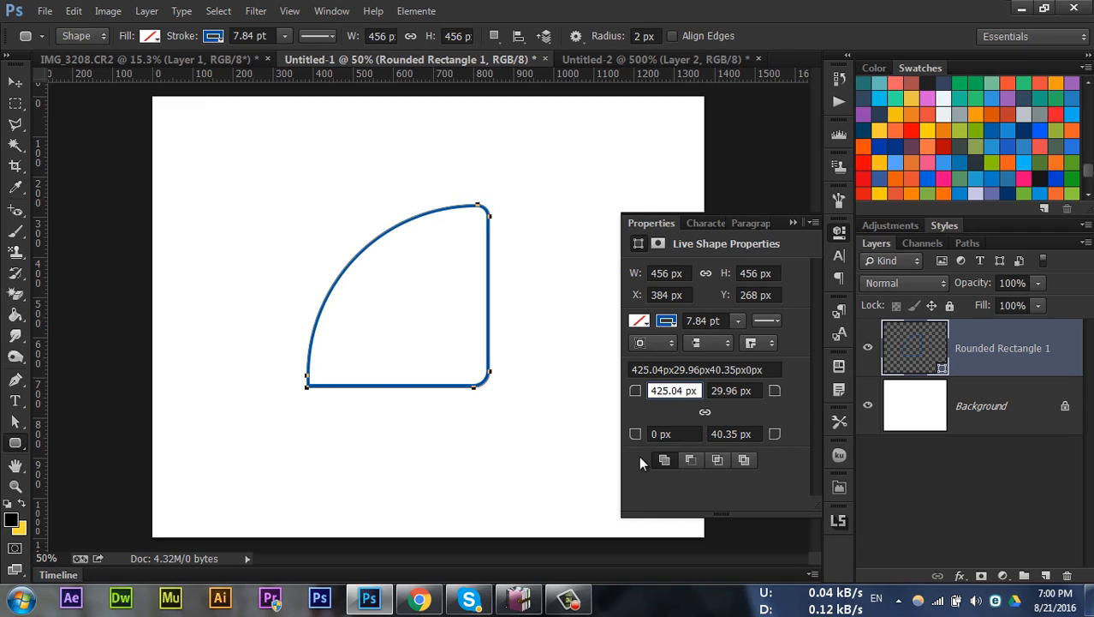
{"action": "left_click_drag", "start_coordinate": [635, 434], "coordinate": [895, 458]}
Deselect the shape to view its outline, and delete the Rounded Rectangle 1 layer
{"action": "left_click", "coordinate": [1011, 420]}
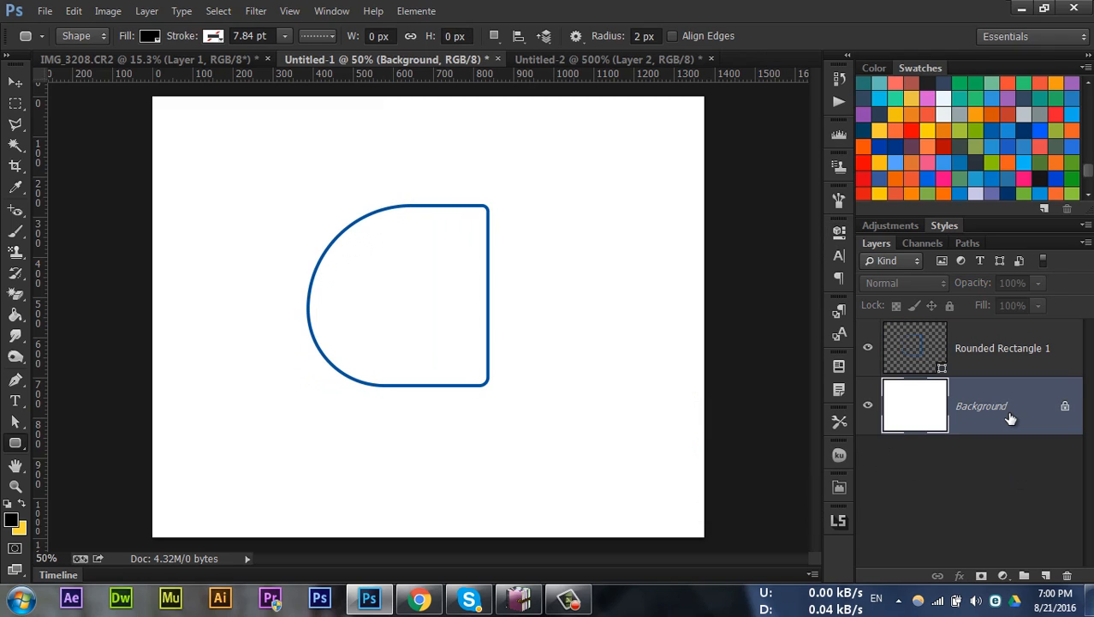
{"action": "left_click", "coordinate": [961, 345]}
{"action": "key", "text": "Delete"}
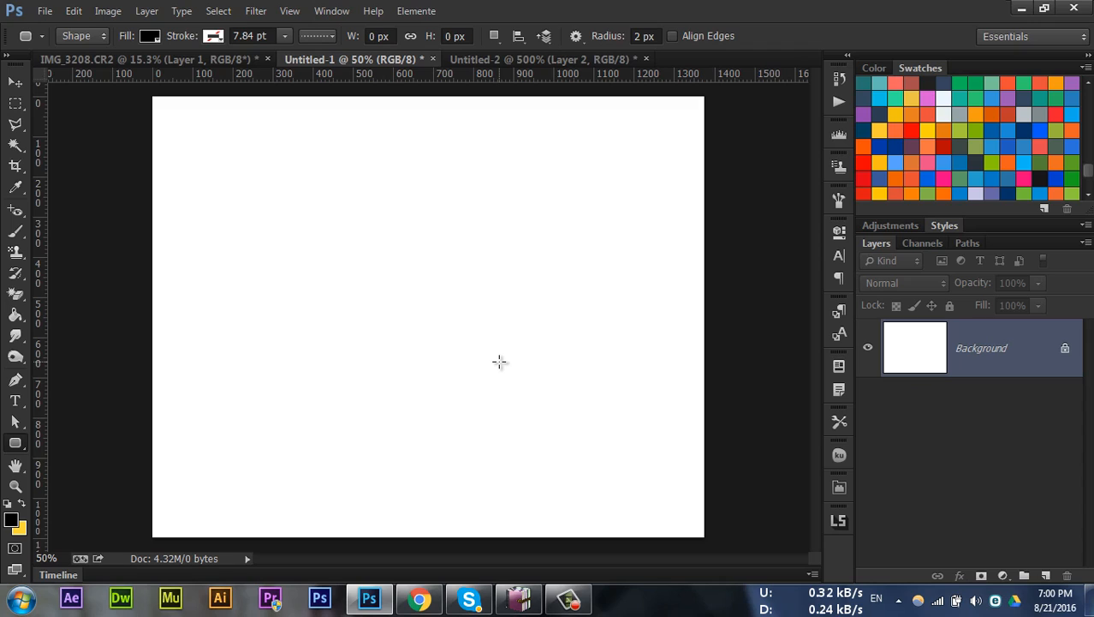
Show the list of available shape tools and switch to the Move tool
{"action": "left_click", "coordinate": [18, 443]}
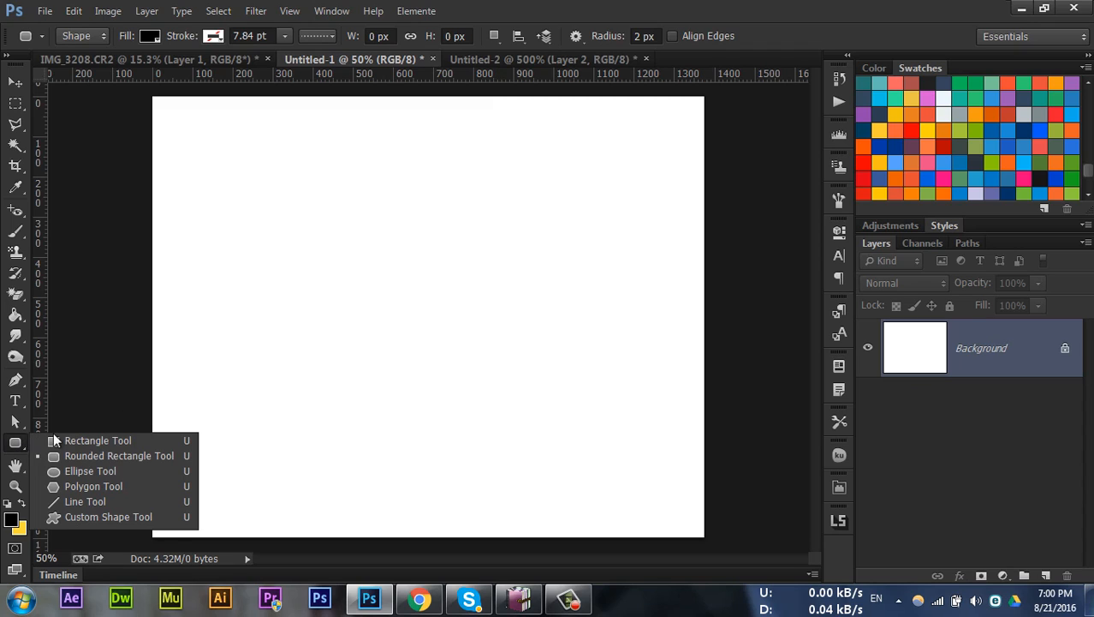
{"action": "left_click", "coordinate": [17, 83]}
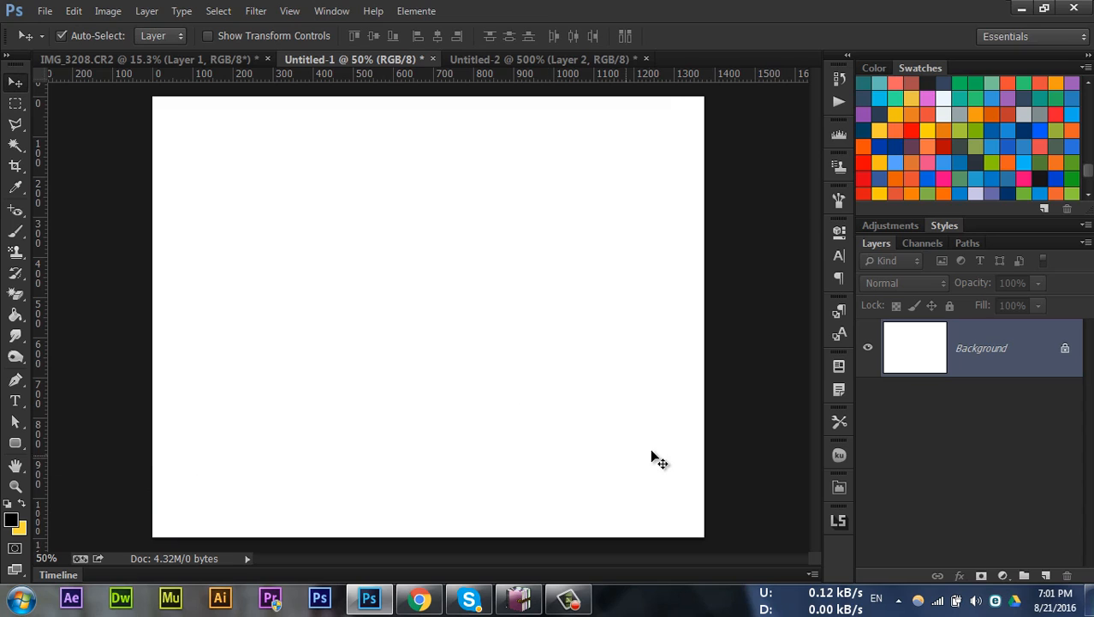
{"action": "left_click", "coordinate": [567, 598]}
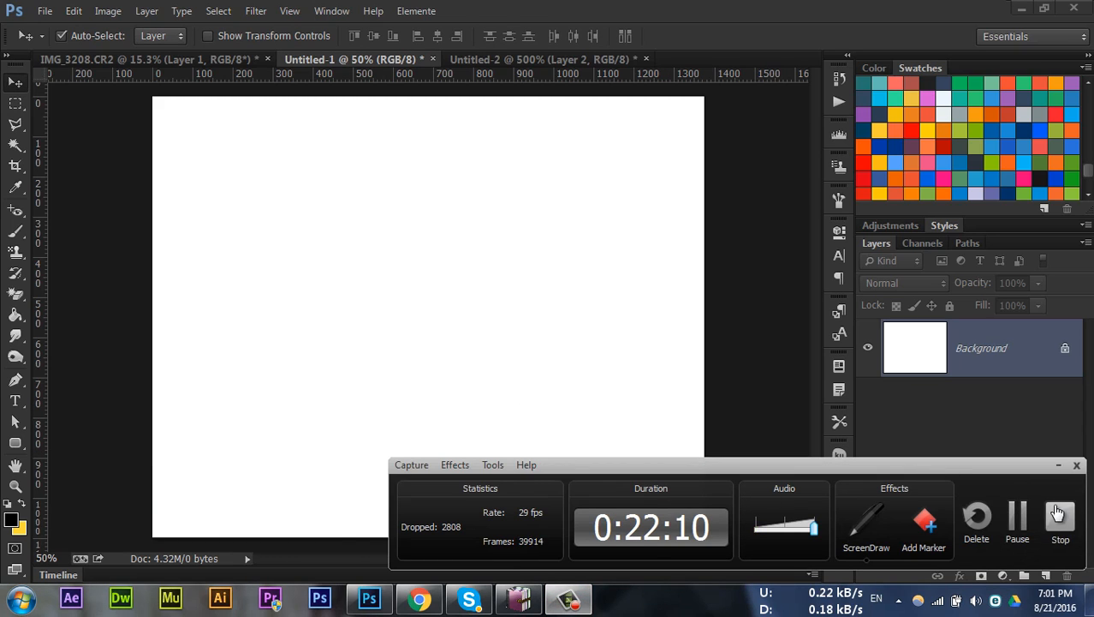
{"action": "left_click_drag", "start_coordinate": [872, 514], "coordinate": [1058, 511]}
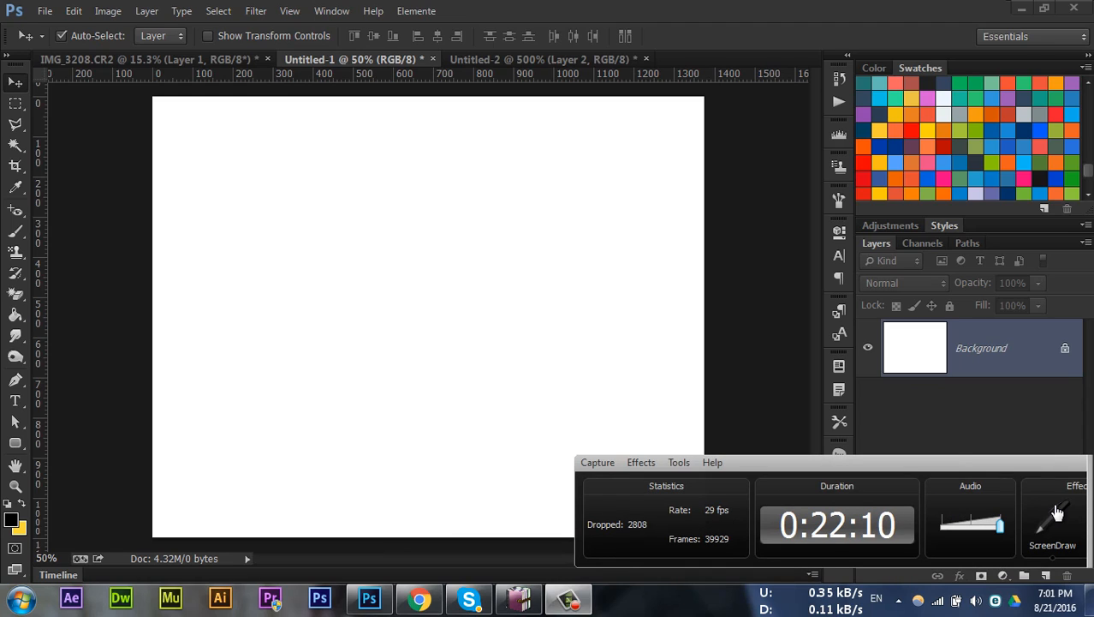